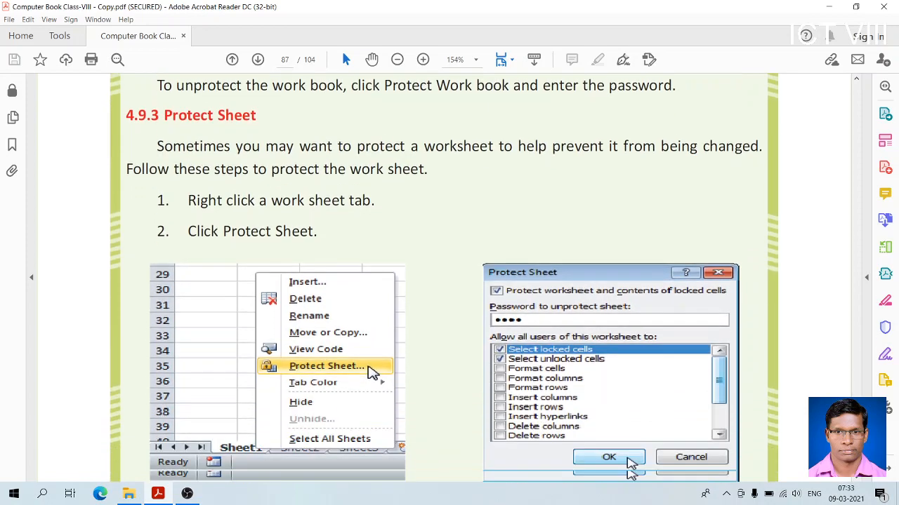
Read the textbook's section 4.10 on data validation in Excel, including its introduction and first instructions
{"action": "scroll", "coordinate": [443, 278], "scroll_direction": "down", "scroll_amount": 9}
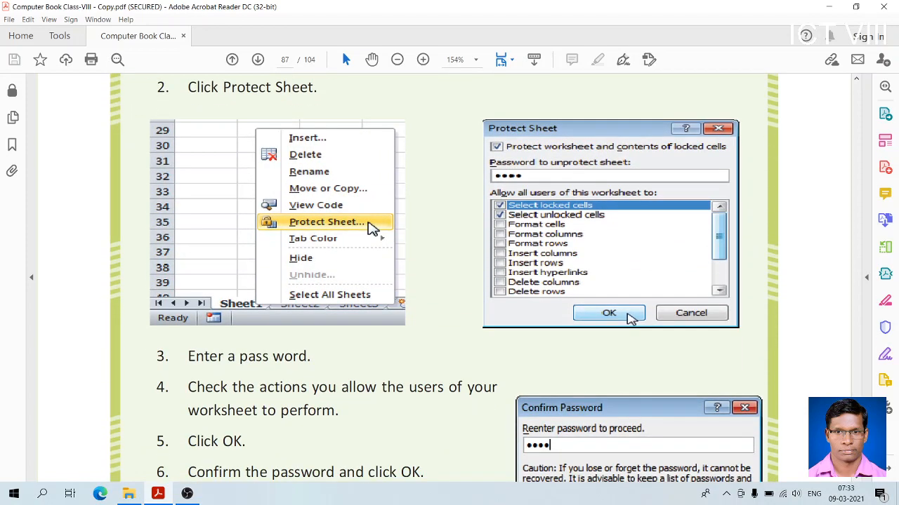
{"action": "scroll", "coordinate": [443, 278], "scroll_direction": "down", "scroll_amount": 10}
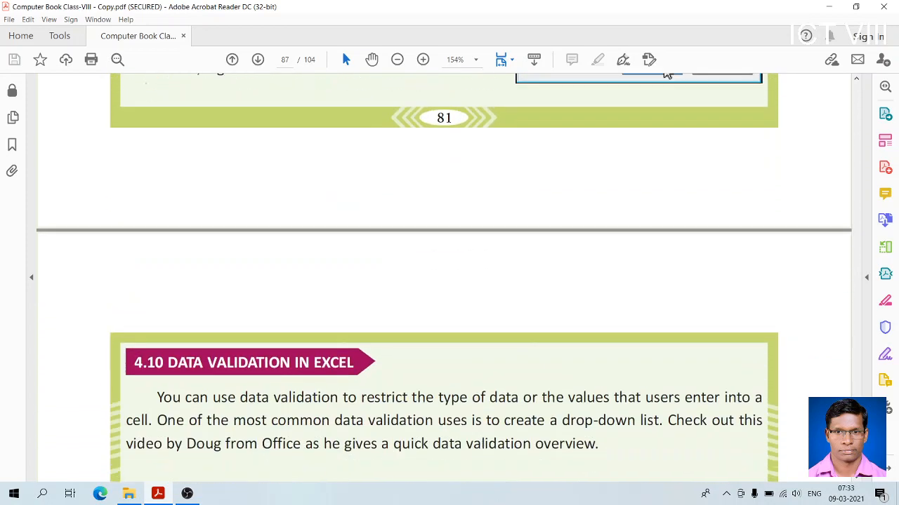
{"action": "scroll", "coordinate": [443, 278], "scroll_direction": "down", "scroll_amount": 3}
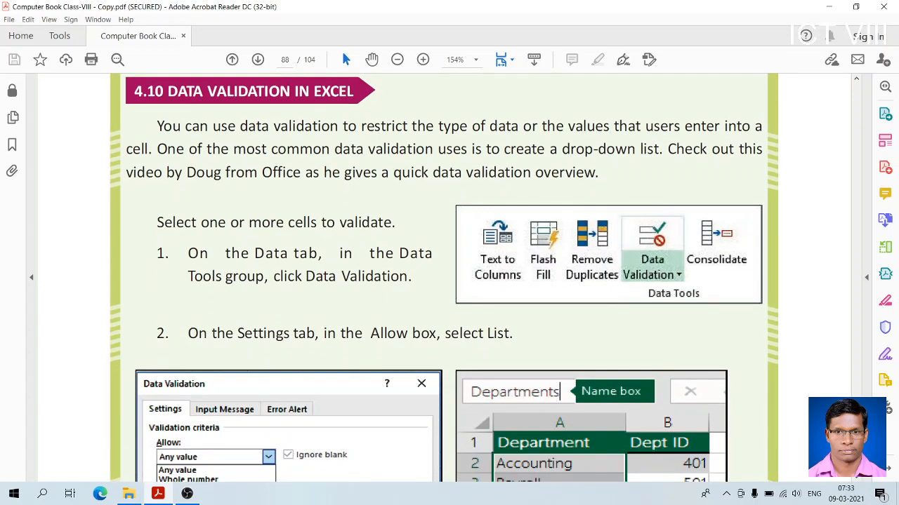
{"action": "scroll", "coordinate": [444, 278], "scroll_direction": "up", "scroll_amount": 1}
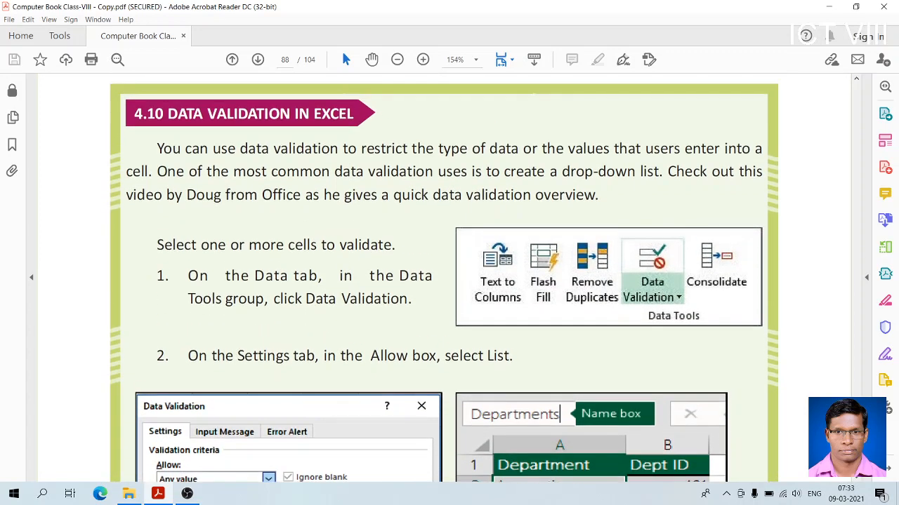
{"action": "scroll", "coordinate": [444, 278], "scroll_direction": "down", "scroll_amount": 1}
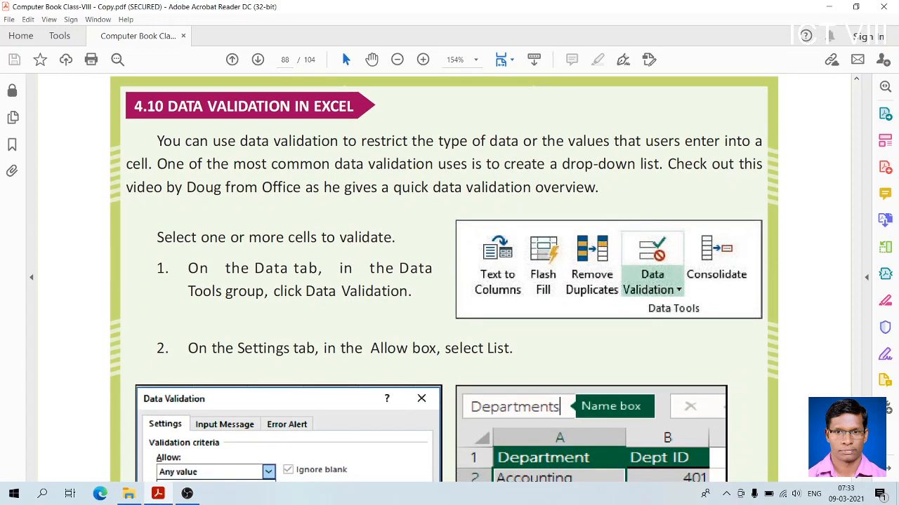
{"action": "scroll", "coordinate": [444, 278], "scroll_direction": "down", "scroll_amount": 2}
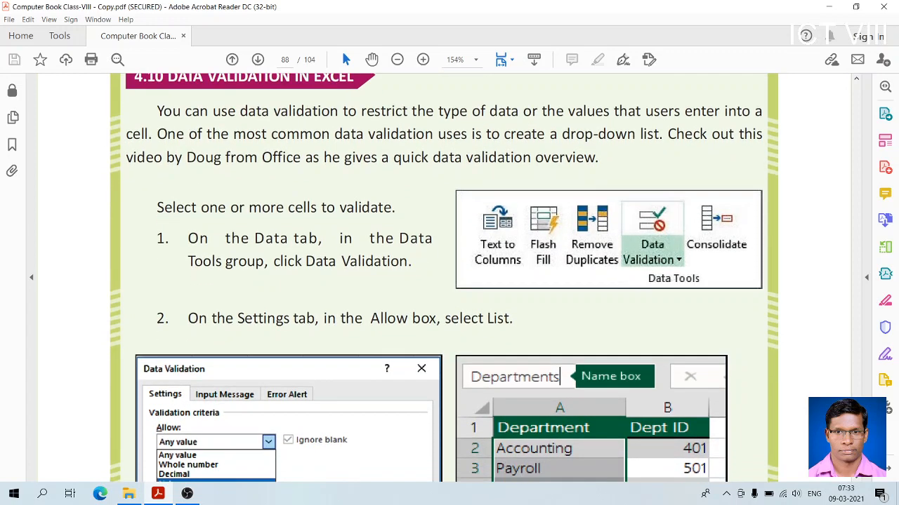
{"action": "scroll", "coordinate": [444, 278], "scroll_direction": "up", "scroll_amount": 1}
{"action": "scroll", "coordinate": [444, 278], "scroll_direction": "up", "scroll_amount": 2}
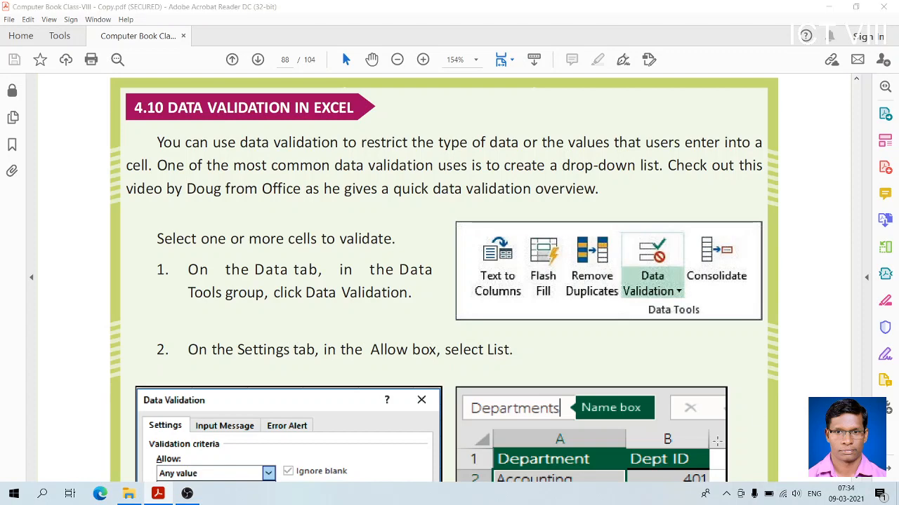
Find Excel 2016 among the installed programs and launch it
{"action": "key", "text": "super"}
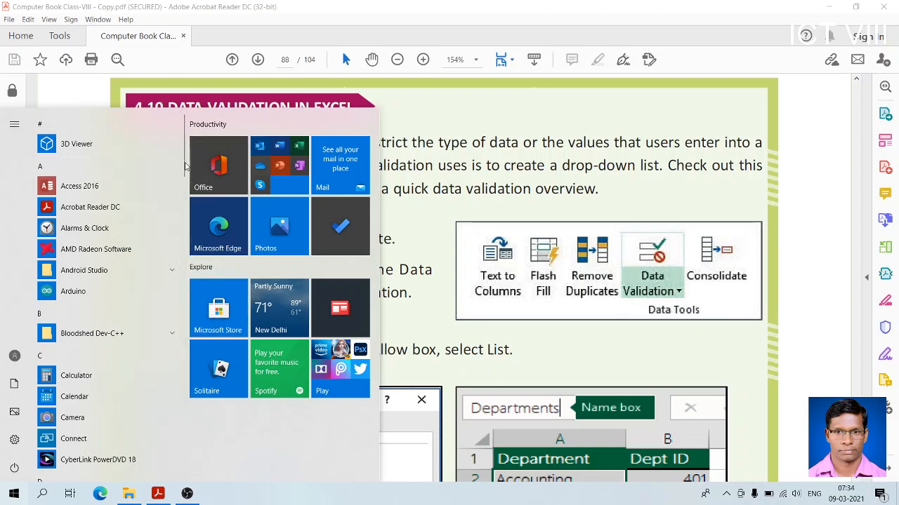
{"action": "scroll", "coordinate": [184, 245], "scroll_direction": "down", "scroll_amount": 3}
{"action": "scroll", "coordinate": [184, 245], "scroll_direction": "down", "scroll_amount": 3}
{"action": "scroll", "coordinate": [184, 245], "scroll_direction": "up", "scroll_amount": 1}
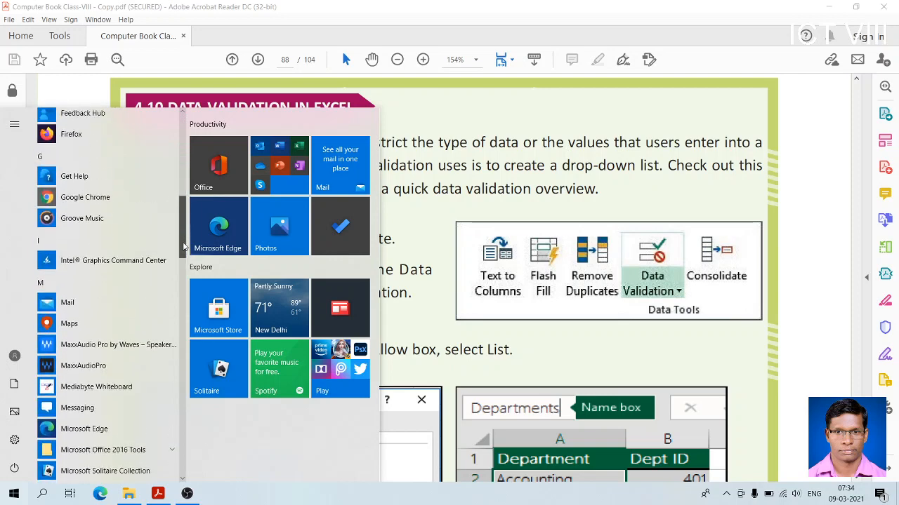
{"action": "left_click_drag", "start_coordinate": [184, 245], "coordinate": [191, 199]}
{"action": "scroll", "coordinate": [105, 267], "scroll_direction": "down", "scroll_amount": 1}
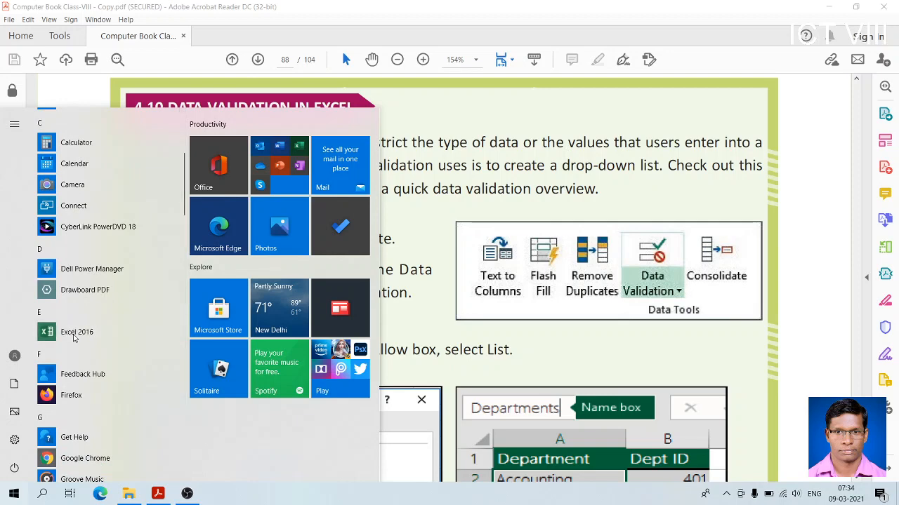
{"action": "left_click", "coordinate": [74, 335]}
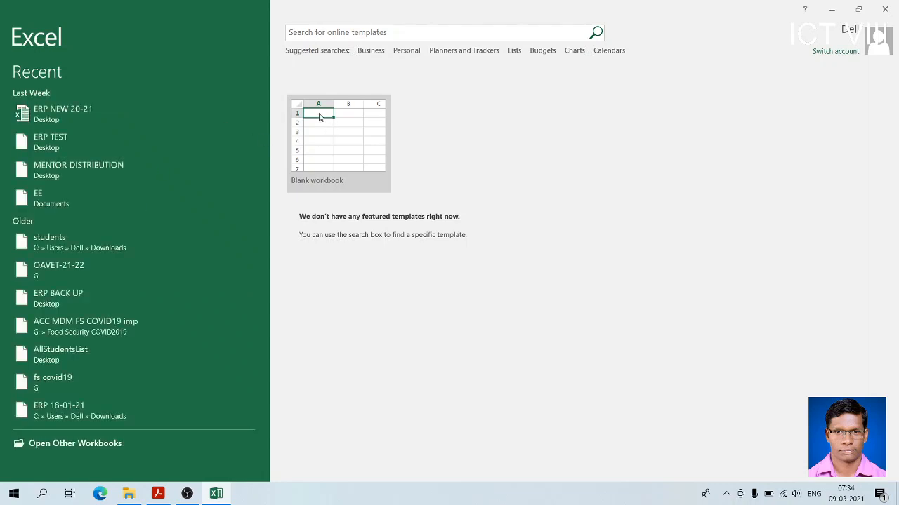
Create a blank workbook and dismiss the Office activation wizard
{"action": "left_click", "coordinate": [319, 117]}
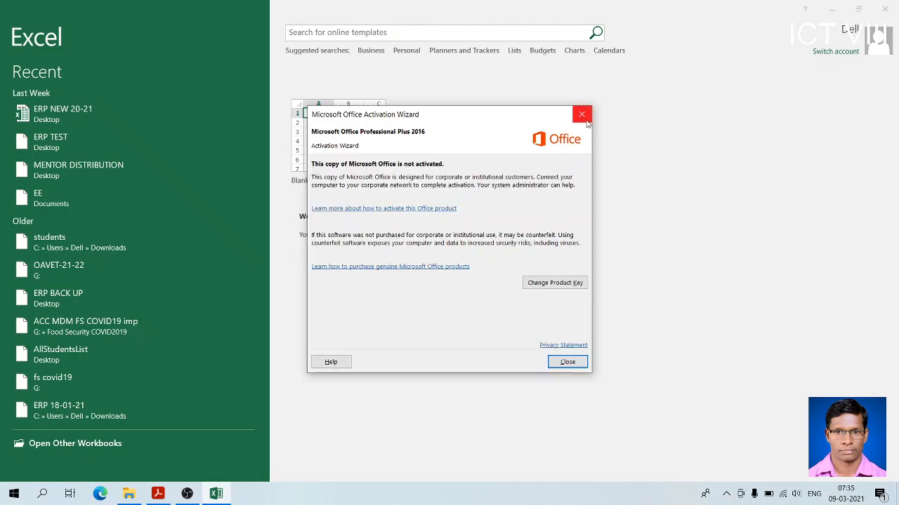
{"action": "left_click", "coordinate": [585, 117]}
{"action": "left_click", "coordinate": [337, 132]}
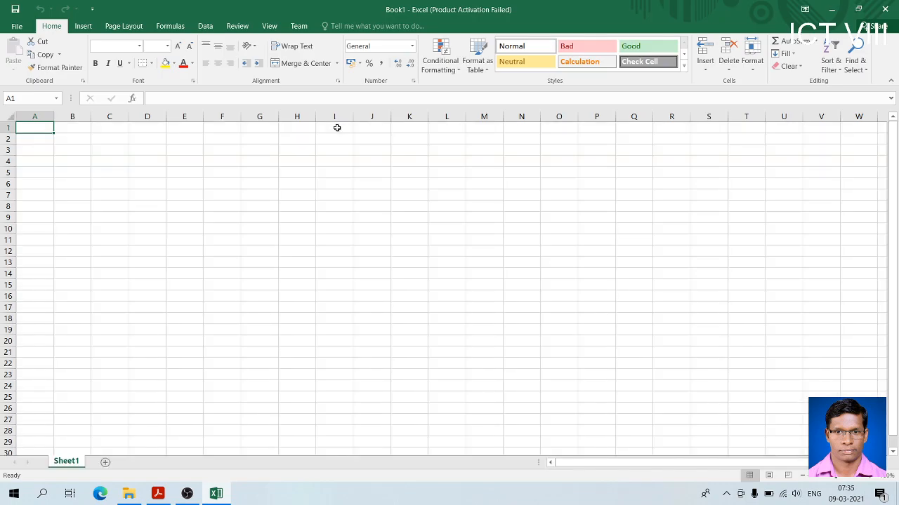
{"action": "left_click", "coordinate": [336, 128]}
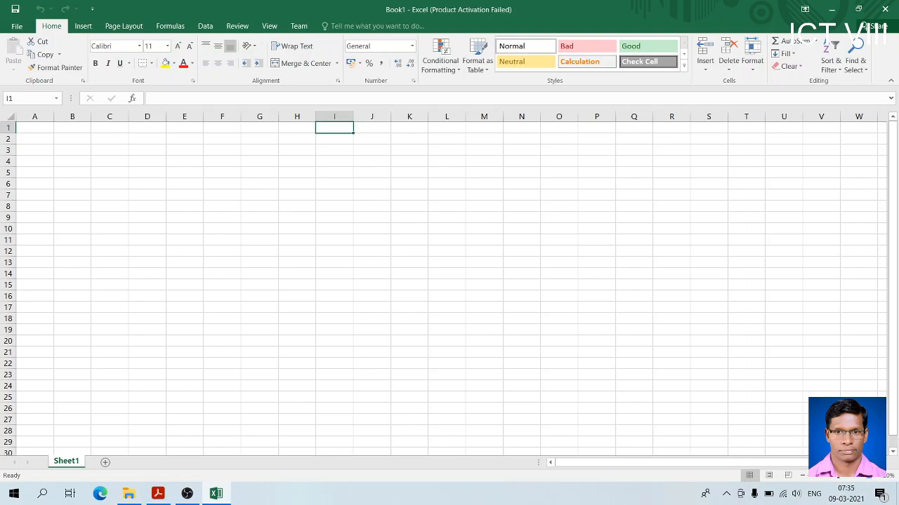
Enter the column headings CLASS, GENDER and SECTION in cells A1 to C1
{"action": "left_click", "coordinate": [870, 477]}
{"action": "left_click", "coordinate": [871, 478]}
{"action": "left_click", "coordinate": [870, 478]}
{"action": "left_click", "coordinate": [871, 478]}
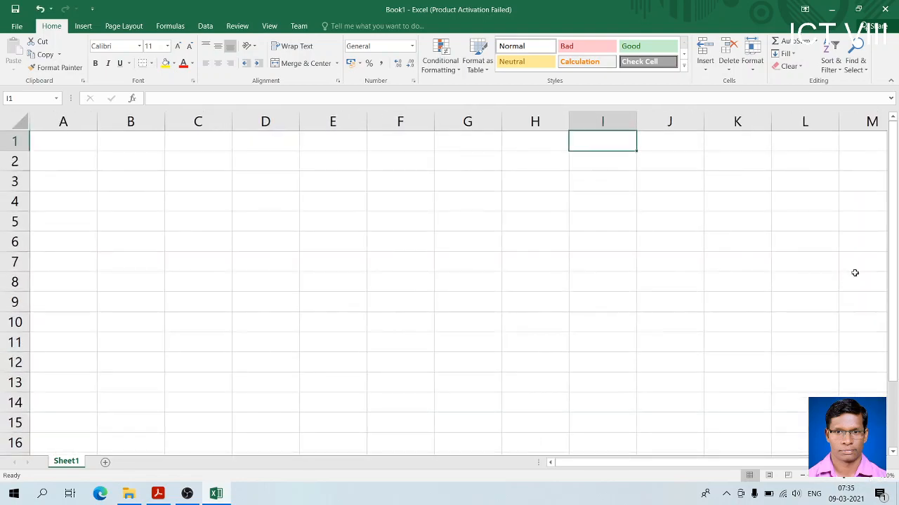
{"action": "left_click", "coordinate": [65, 143]}
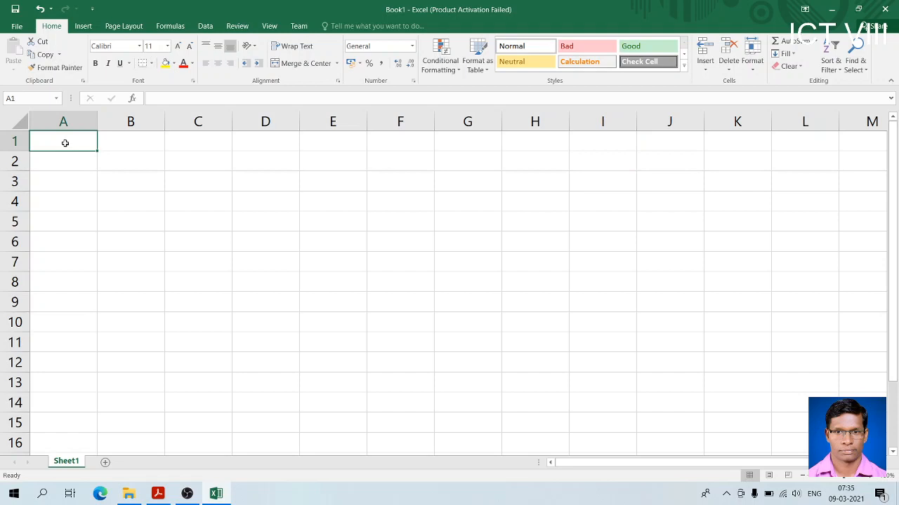
{"action": "type", "text": "CLASS"}
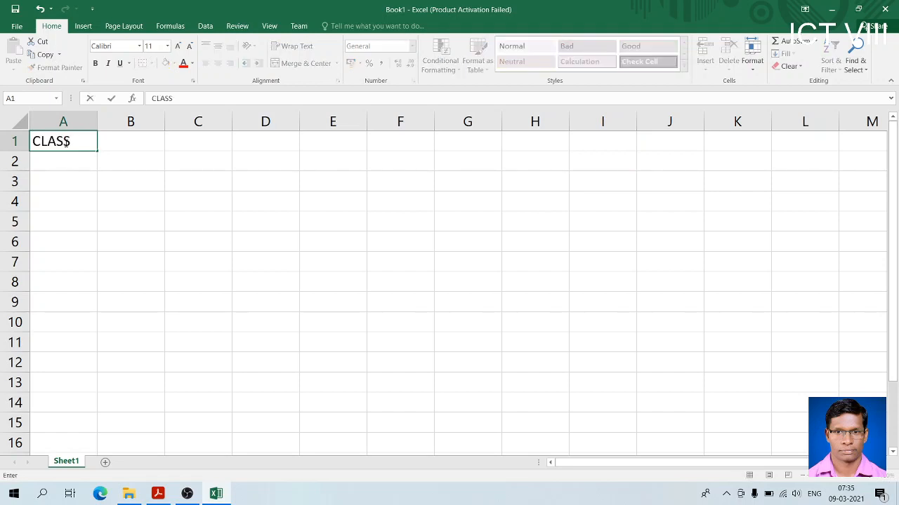
{"action": "key", "text": "Tab"}
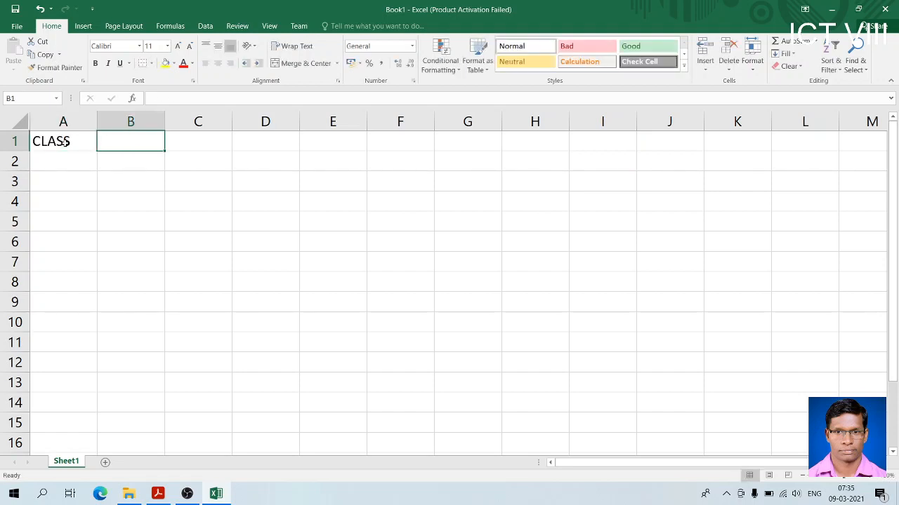
{"action": "type", "text": "GENDER"}
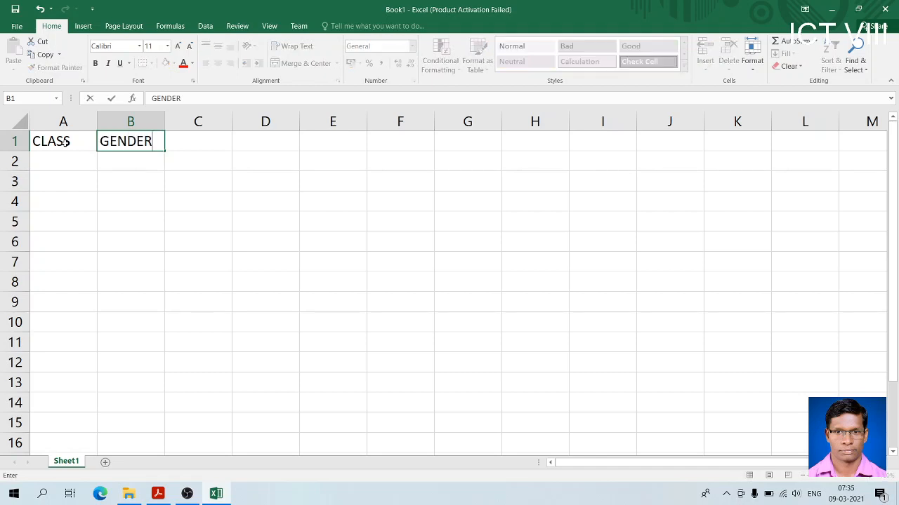
{"action": "key", "text": "Tab"}
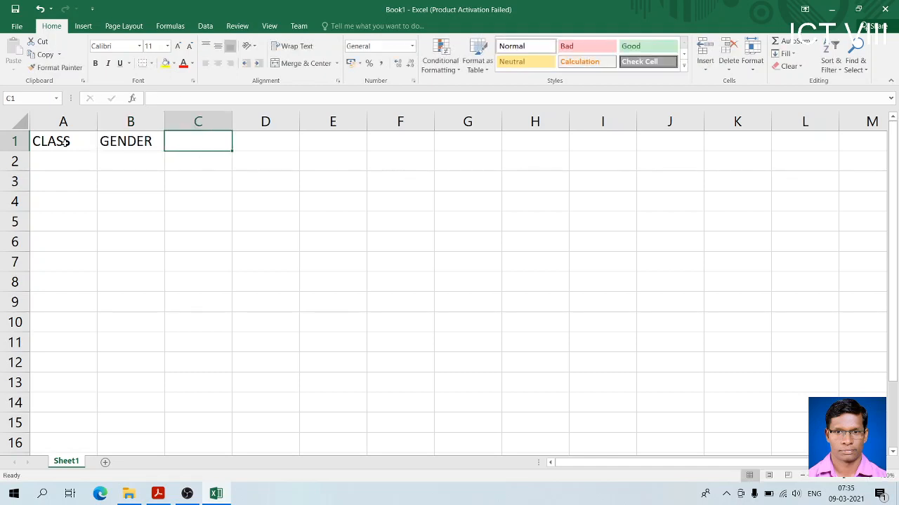
{"action": "type", "text": "SECTION"}
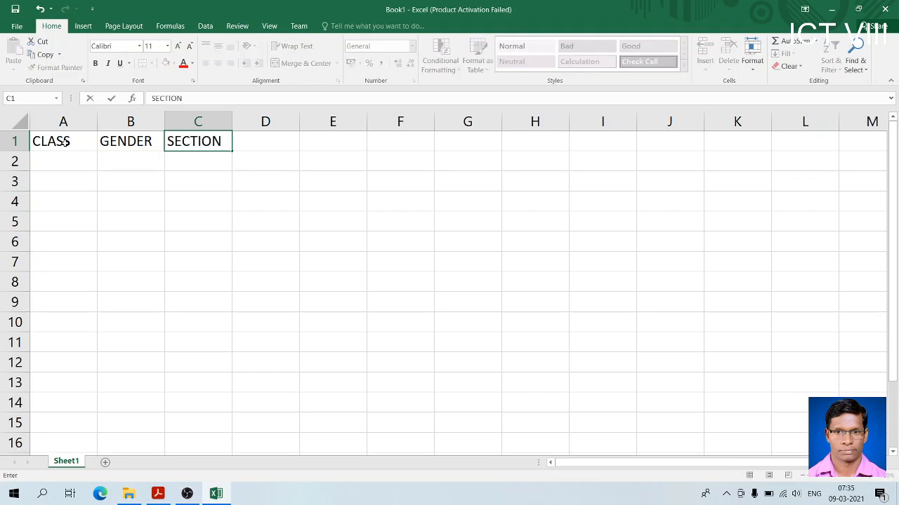
{"action": "key", "text": "Return"}
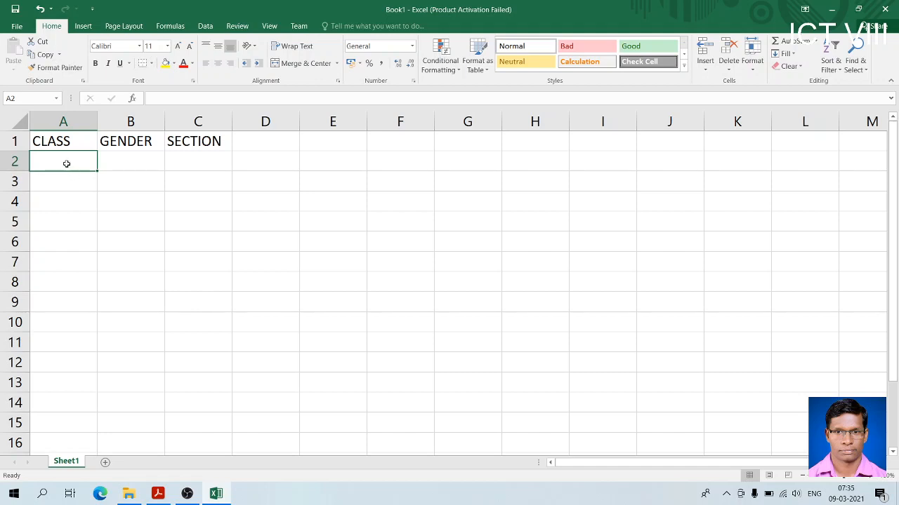
Apply All Borders to the range A1:C10
{"action": "left_click", "coordinate": [137, 164]}
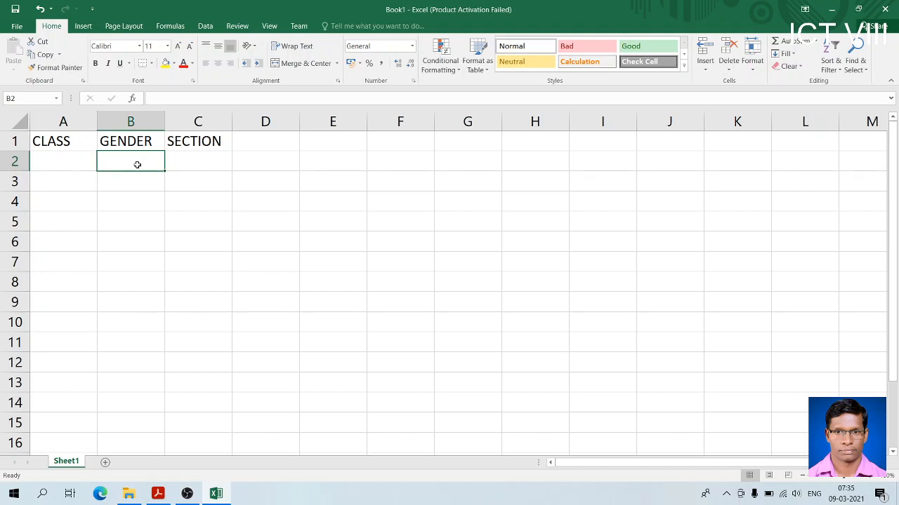
{"action": "left_click", "coordinate": [202, 164]}
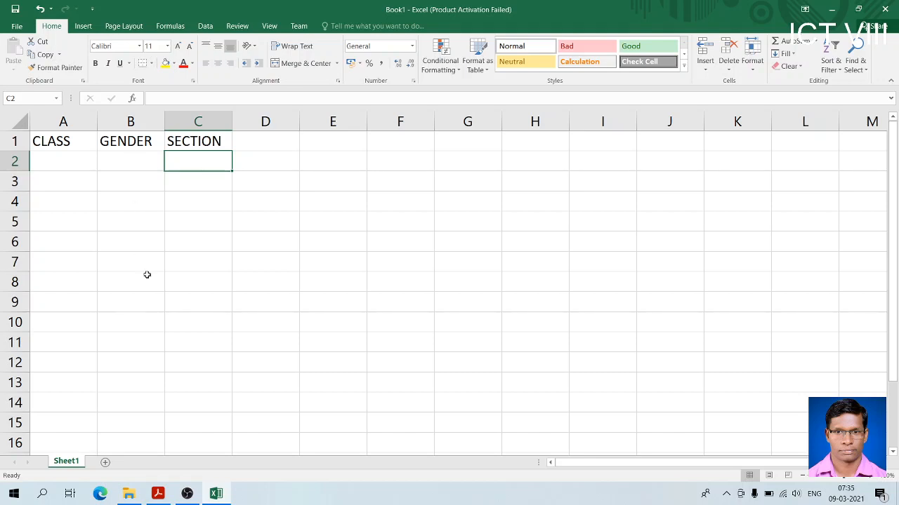
{"action": "left_click_drag", "start_coordinate": [65, 142], "coordinate": [219, 321]}
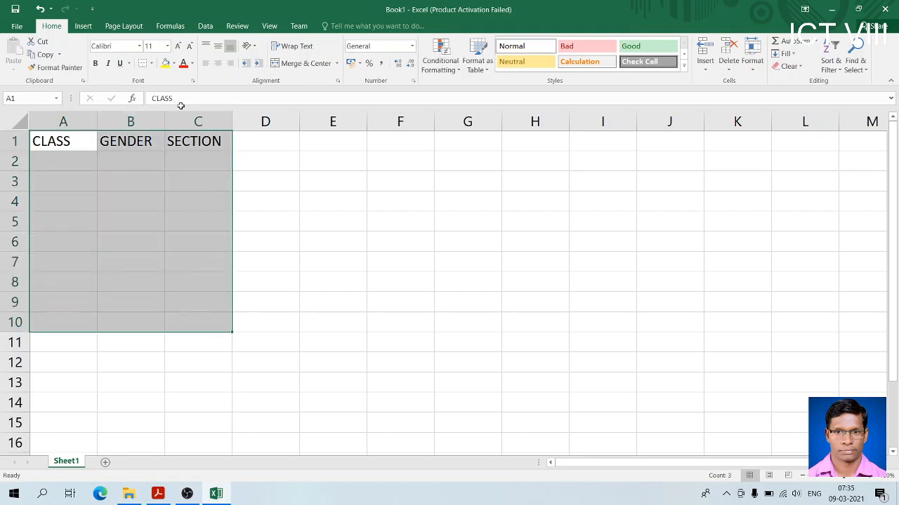
{"action": "left_click", "coordinate": [152, 64]}
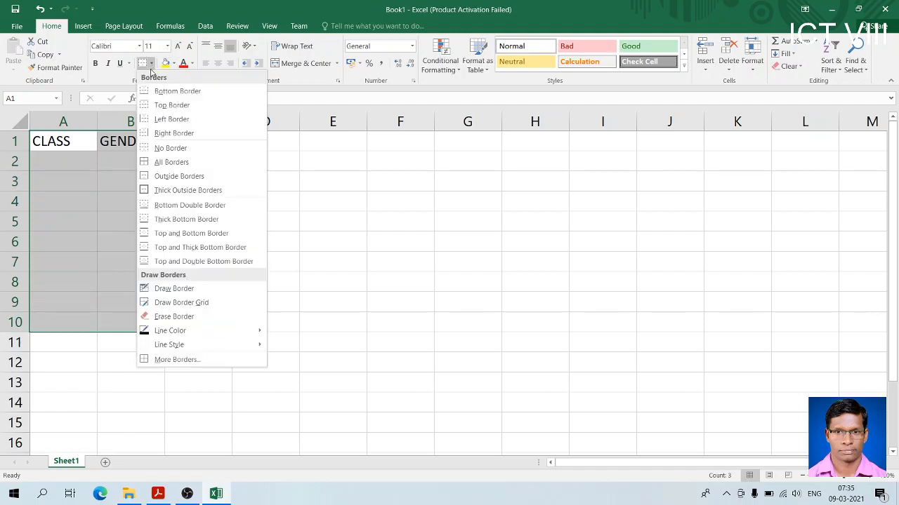
{"action": "left_click", "coordinate": [158, 163]}
Start a data validation rule for cell A2 under CLASS that allows only a List
{"action": "left_click", "coordinate": [75, 157]}
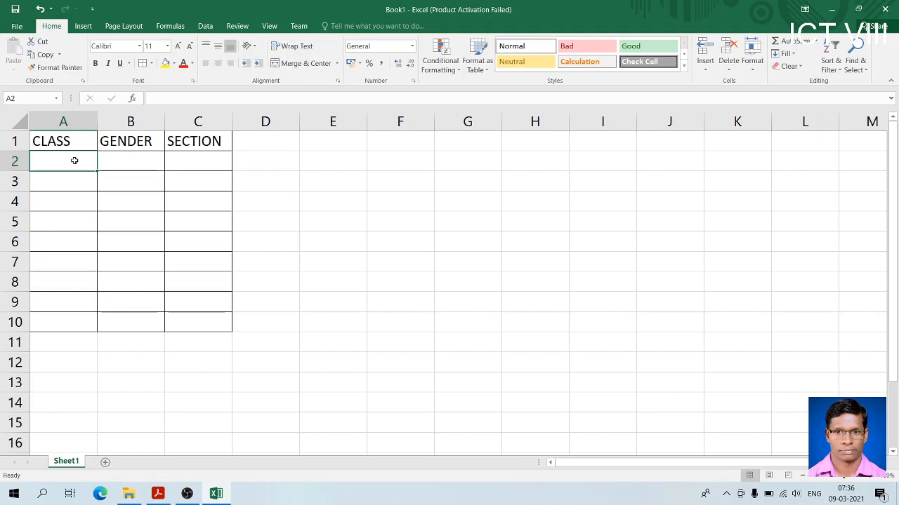
{"action": "left_click", "coordinate": [205, 26]}
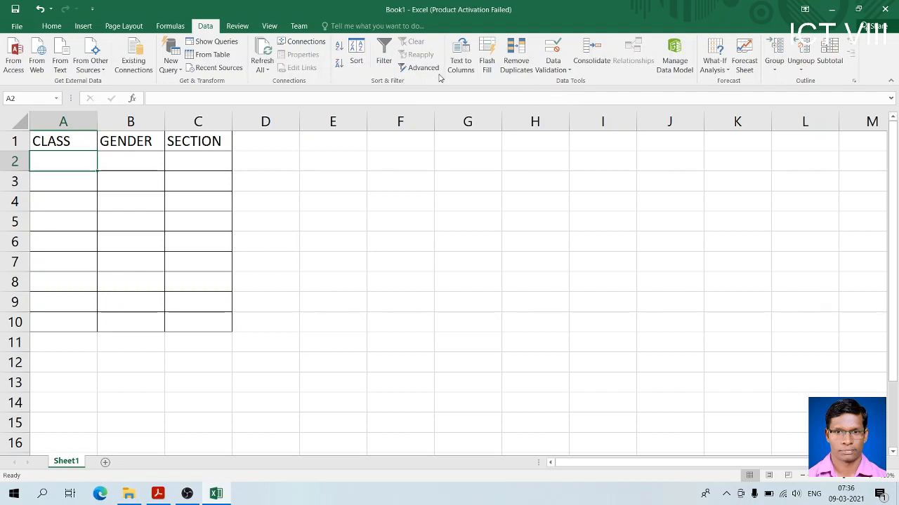
{"action": "left_click", "coordinate": [560, 64]}
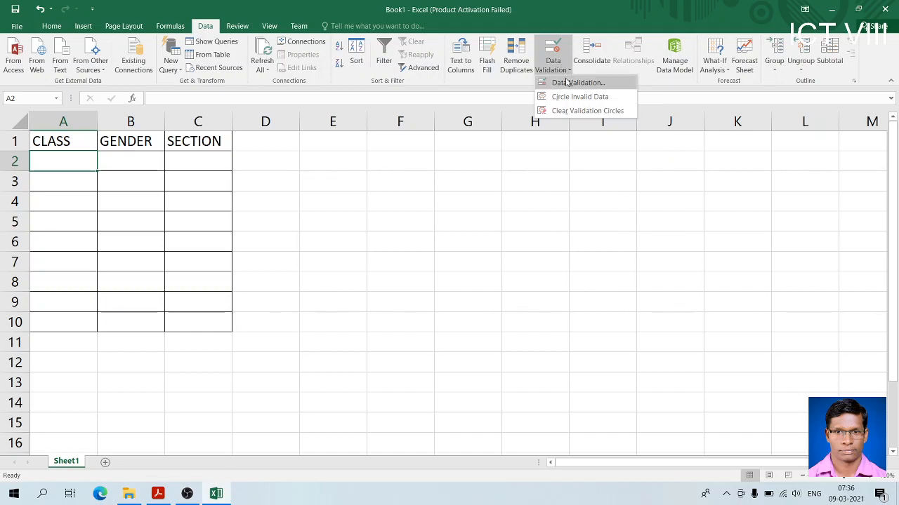
{"action": "left_click", "coordinate": [567, 82]}
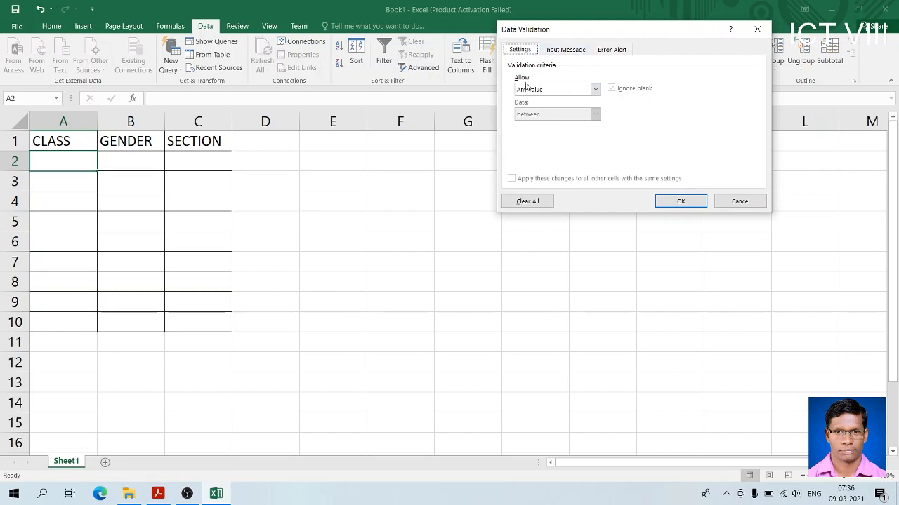
{"action": "left_click", "coordinate": [595, 90]}
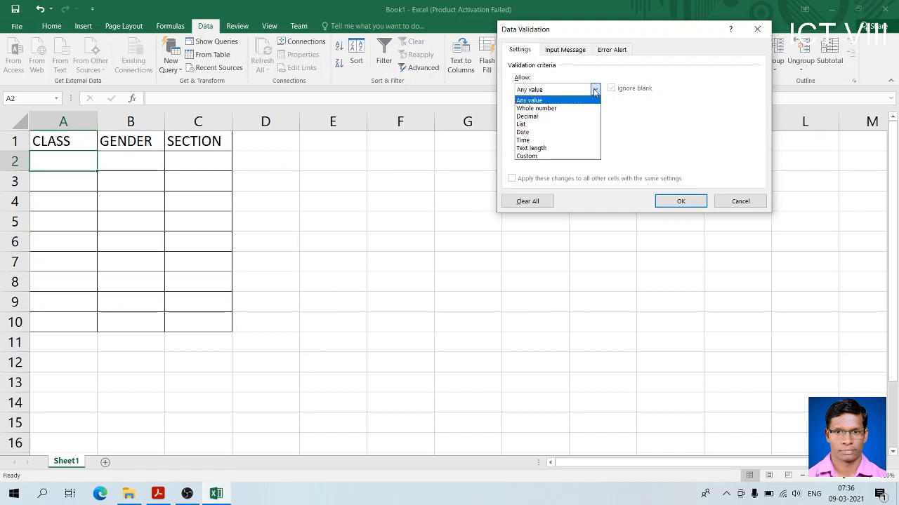
{"action": "left_click", "coordinate": [580, 125]}
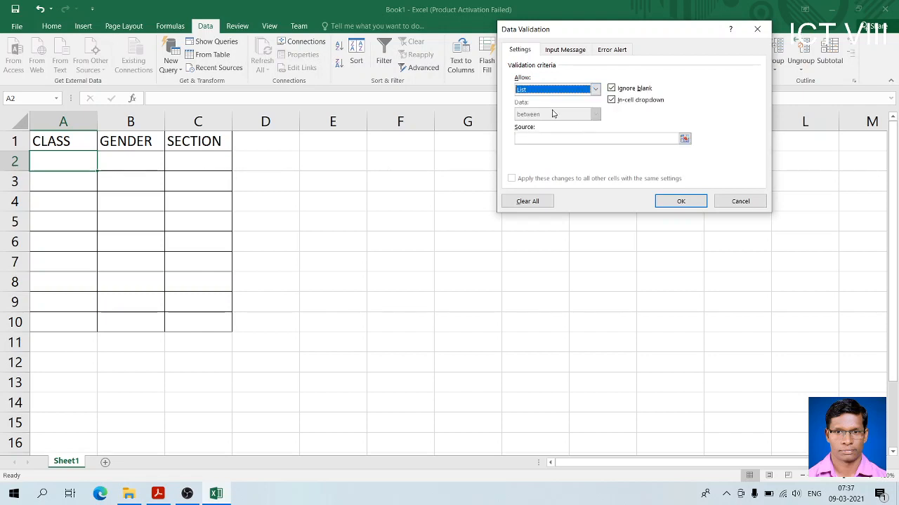
Enter VI,VII,VIII as the source of the validation list for cell A2
{"action": "left_click", "coordinate": [534, 139]}
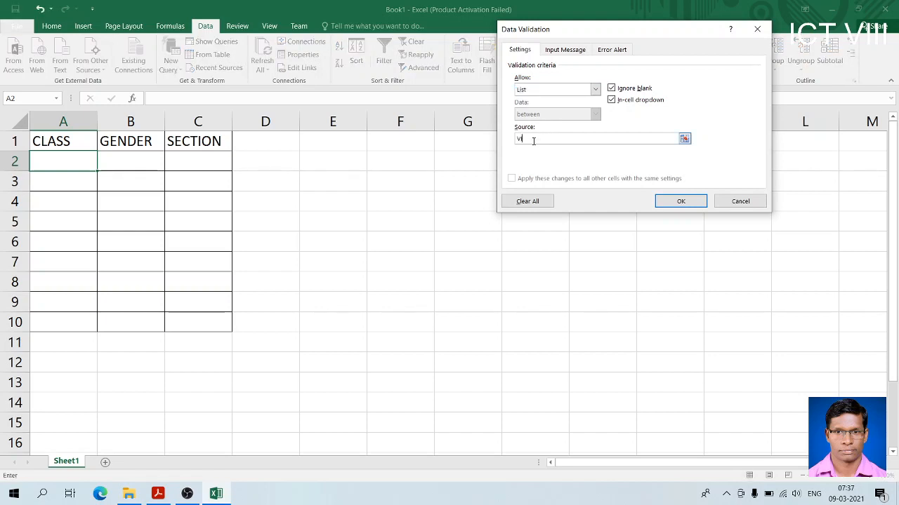
{"action": "type", "text": "VI,VII,VIII"}
{"action": "left_click", "coordinate": [570, 52]}
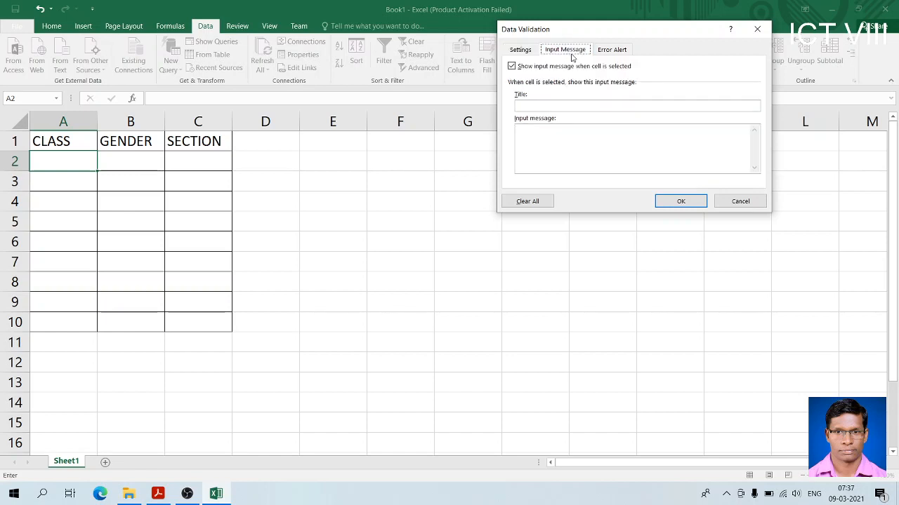
{"action": "left_click", "coordinate": [533, 53]}
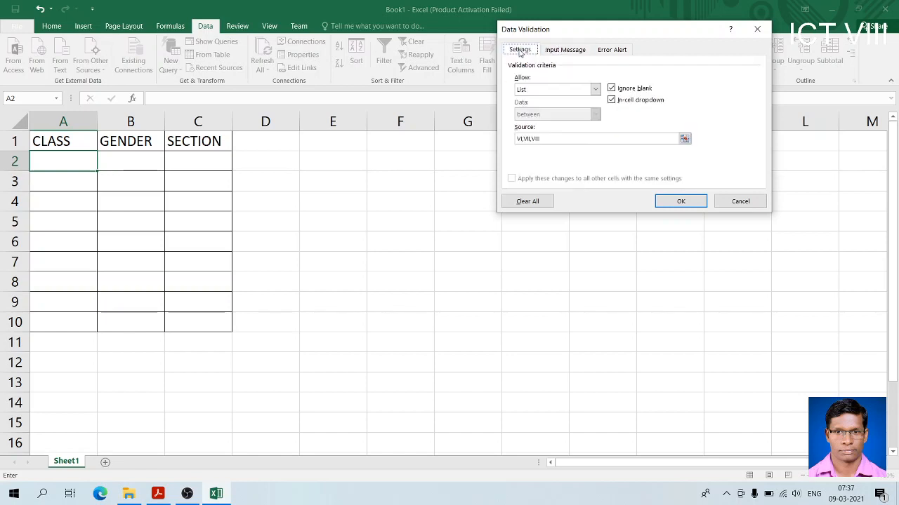
Add a Stop error alert titled ERROR with the message ENTER VALID CLASS to A2's validation rule, and fill the rule down to A10
{"action": "left_click", "coordinate": [570, 50]}
{"action": "left_click", "coordinate": [610, 51]}
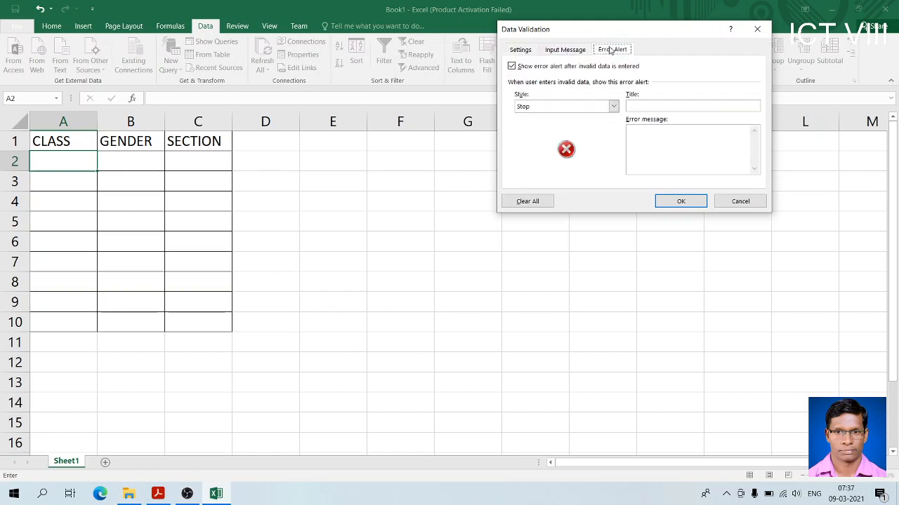
{"action": "left_click", "coordinate": [631, 110]}
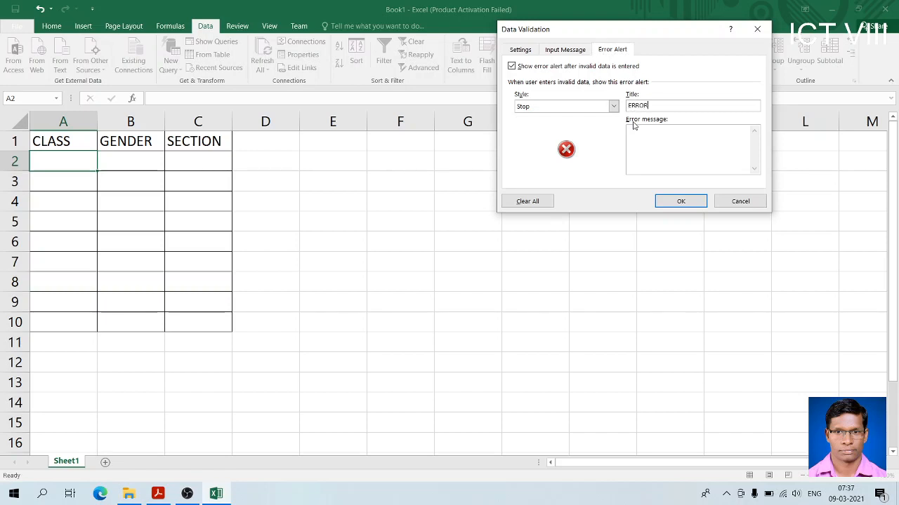
{"action": "left_click", "coordinate": [629, 133]}
{"action": "type", "text": "ENTER VALID CLASS"}
{"action": "left_click", "coordinate": [686, 202]}
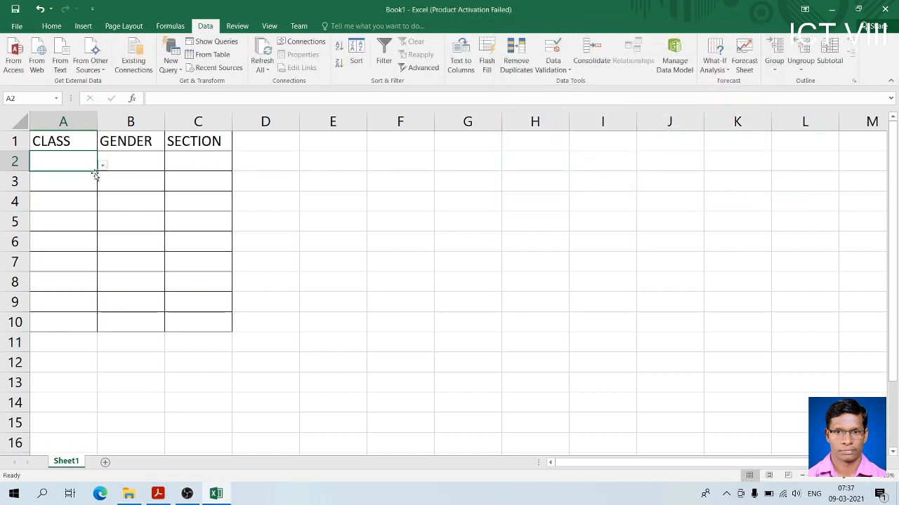
{"action": "left_click_drag", "start_coordinate": [97, 171], "coordinate": [98, 329]}
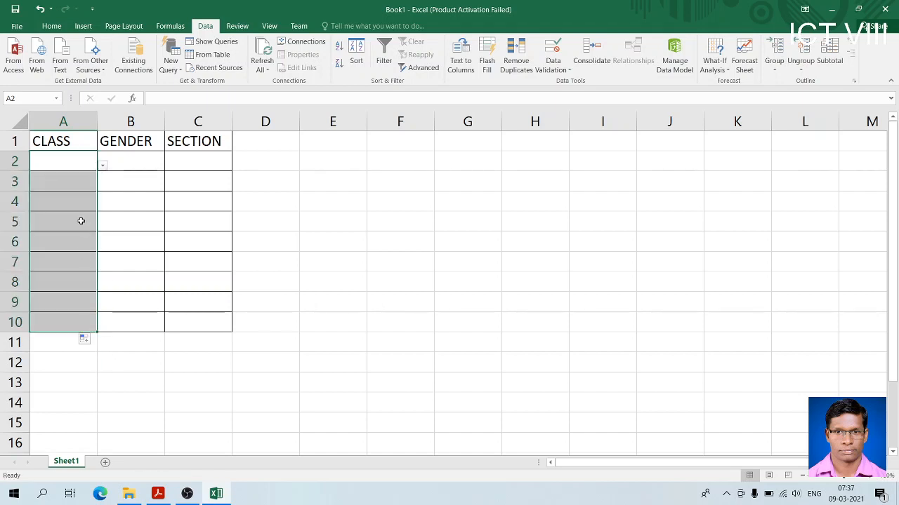
Test the validation rule by entering the unlisted class X in cell A2, and discard the entry
{"action": "left_click", "coordinate": [75, 163]}
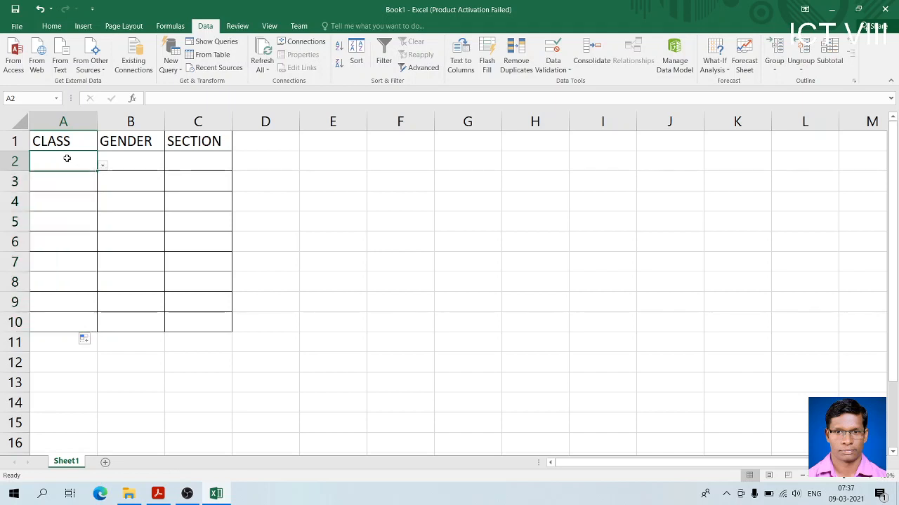
{"action": "type", "text": "X"}
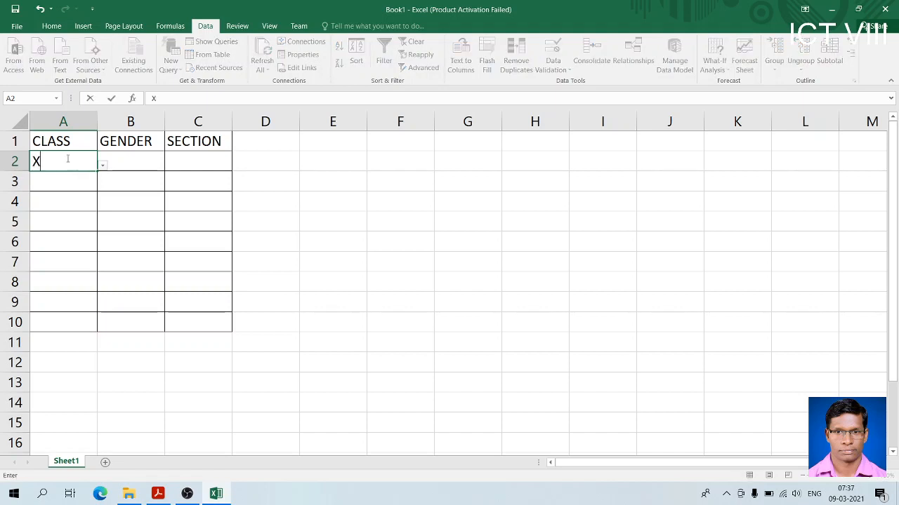
{"action": "left_click", "coordinate": [68, 160]}
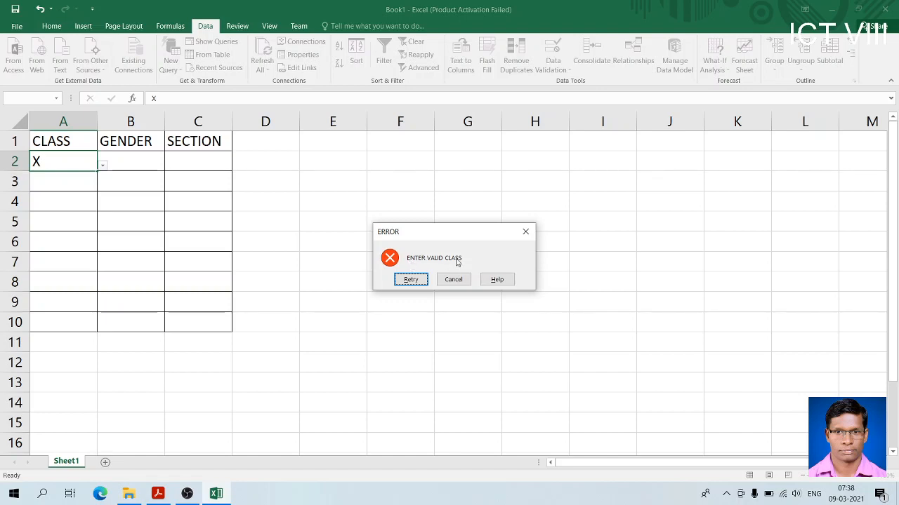
{"action": "left_click", "coordinate": [411, 280]}
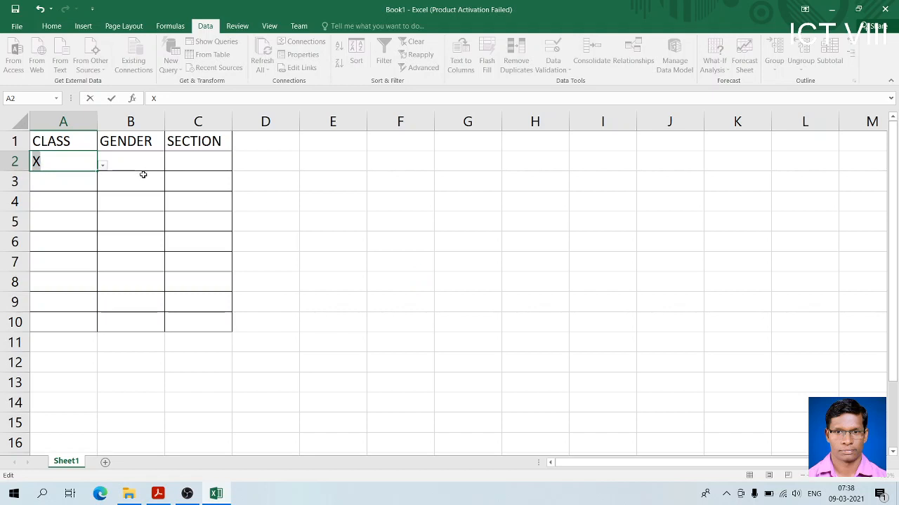
{"action": "left_click", "coordinate": [103, 167]}
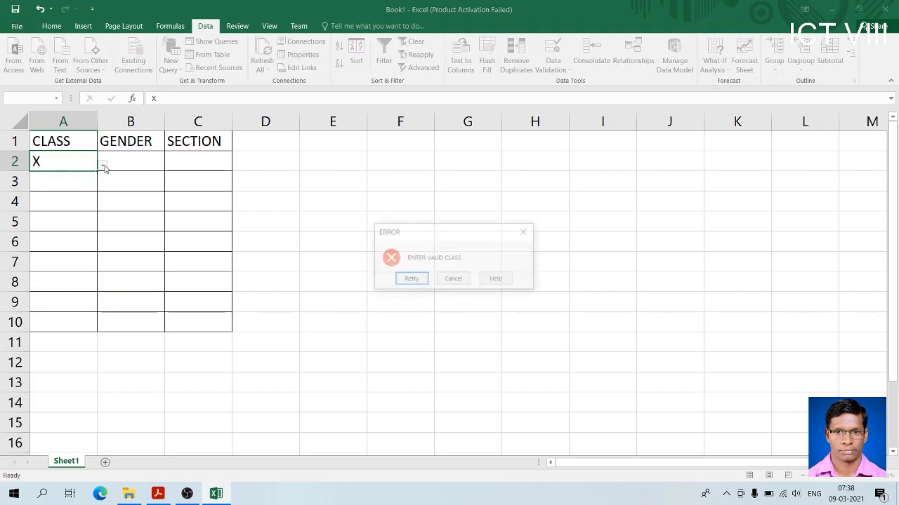
{"action": "left_click", "coordinate": [454, 279]}
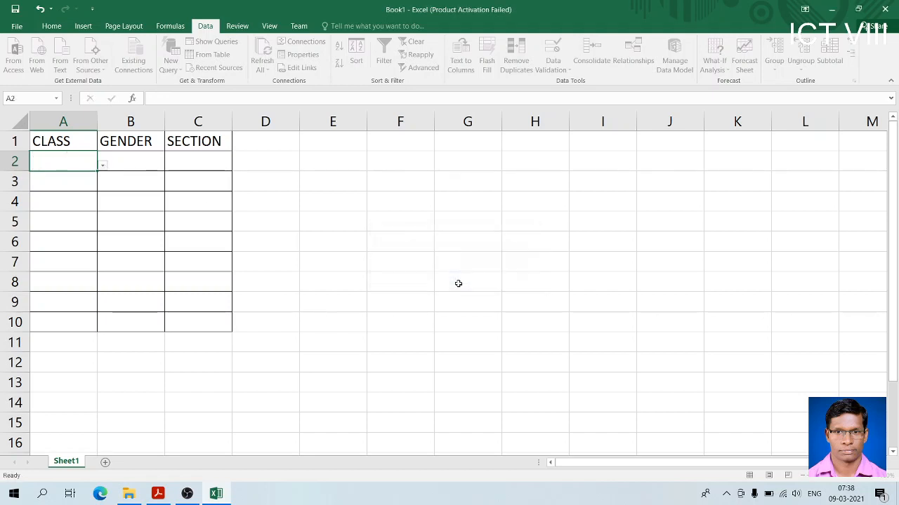
Choose VI, VII and VIII from the drop-down lists of cells A2, A3 and A4 under CLASS
{"action": "left_click", "coordinate": [103, 167]}
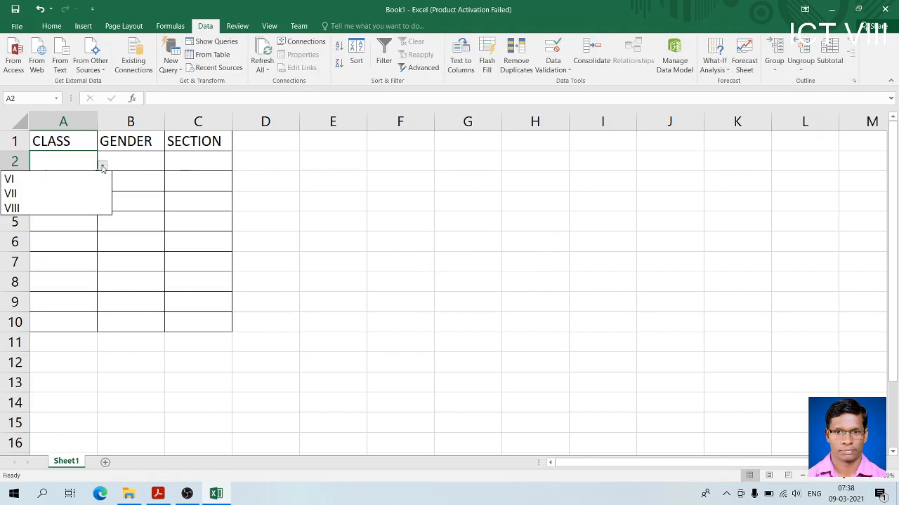
{"action": "left_click", "coordinate": [40, 182]}
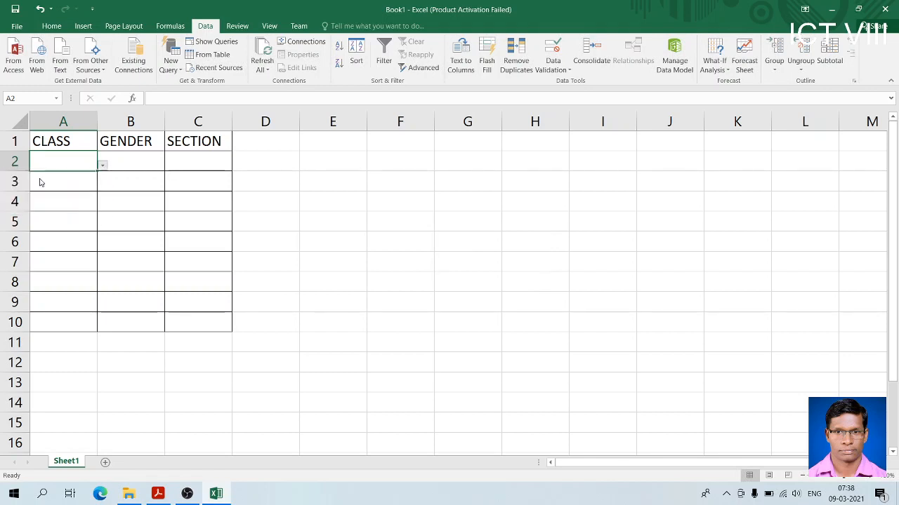
{"action": "left_click", "coordinate": [39, 179]}
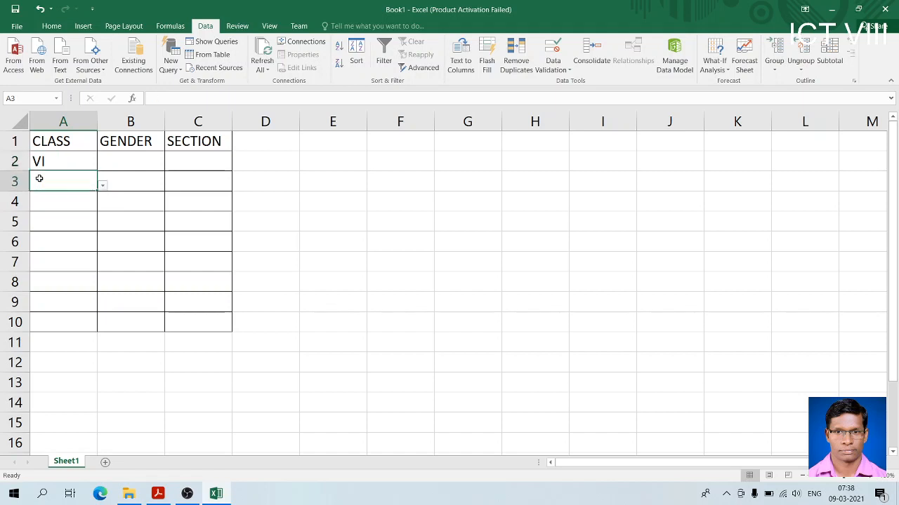
{"action": "left_click", "coordinate": [102, 186]}
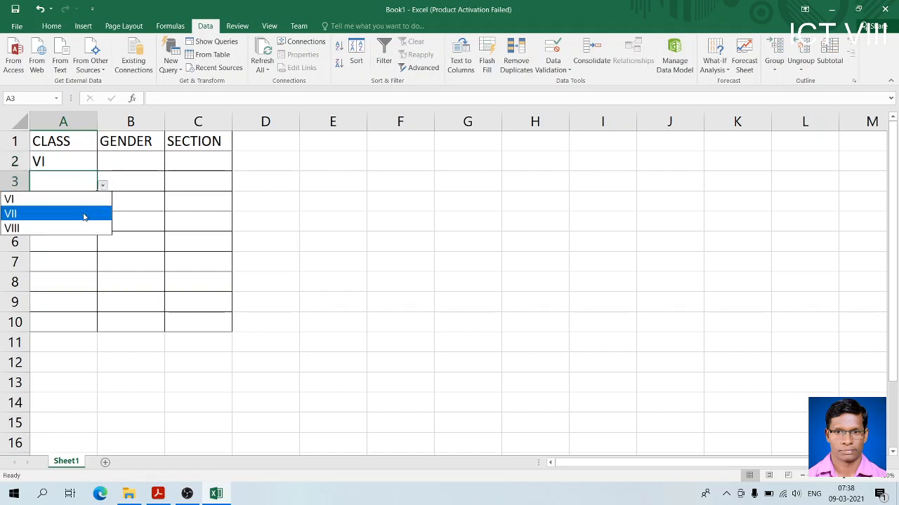
{"action": "left_click", "coordinate": [84, 214]}
{"action": "left_click", "coordinate": [84, 208]}
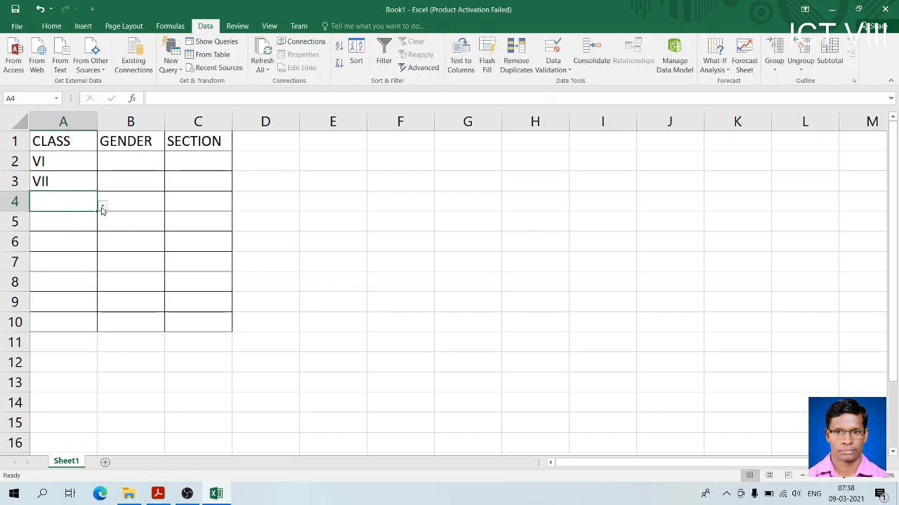
{"action": "left_click", "coordinate": [102, 206]}
{"action": "left_click", "coordinate": [77, 249]}
{"action": "key", "text": "Return"}
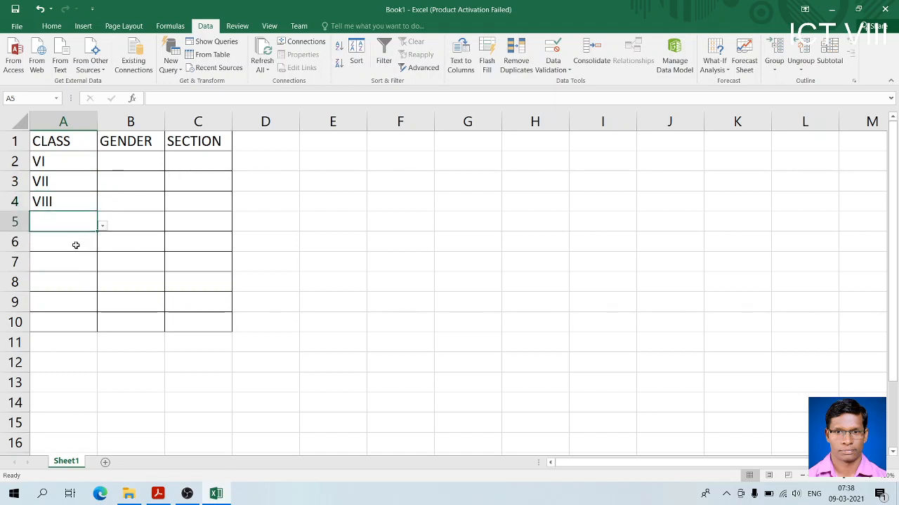
Try to enter the unlisted class IX in cell A5, and clear the entry
{"action": "type", "text": "IX"}
{"action": "key", "text": "Return"}
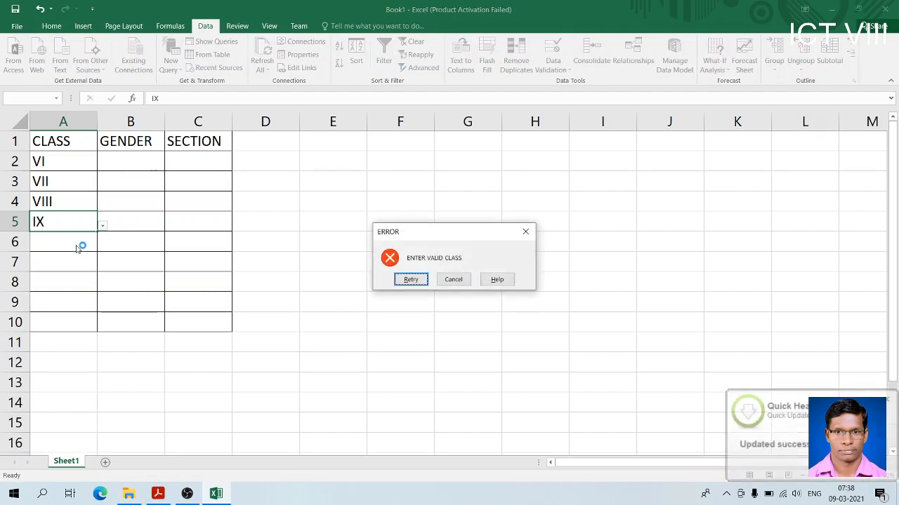
{"action": "key", "text": "Return"}
{"action": "key", "text": "BackSpace"}
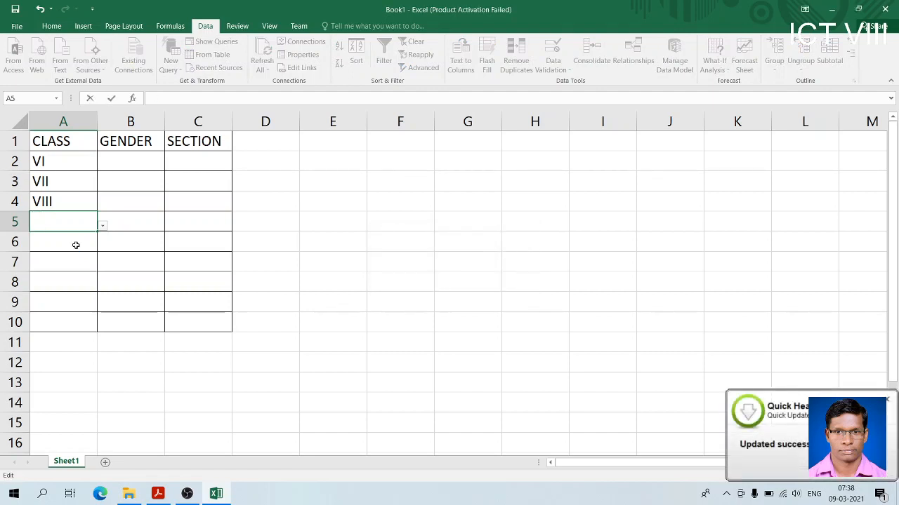
{"action": "left_click", "coordinate": [49, 242]}
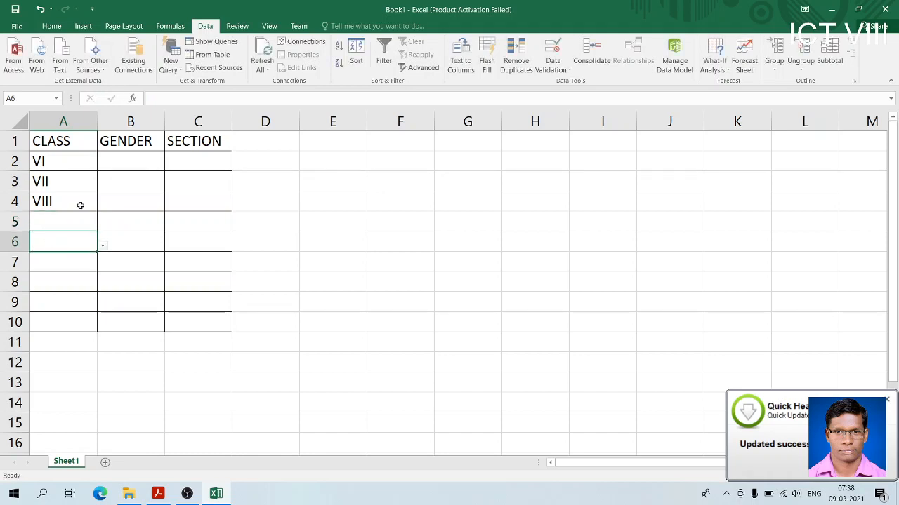
{"action": "left_click", "coordinate": [69, 176]}
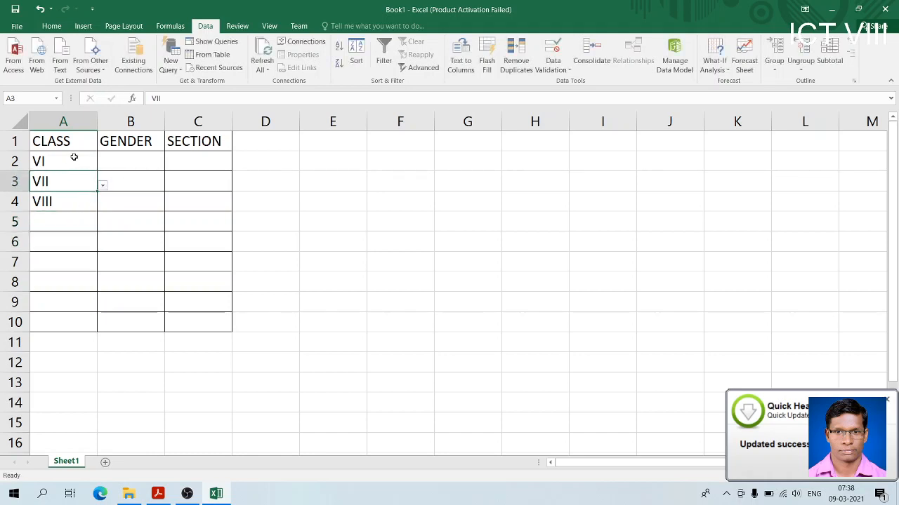
{"action": "left_click", "coordinate": [73, 157]}
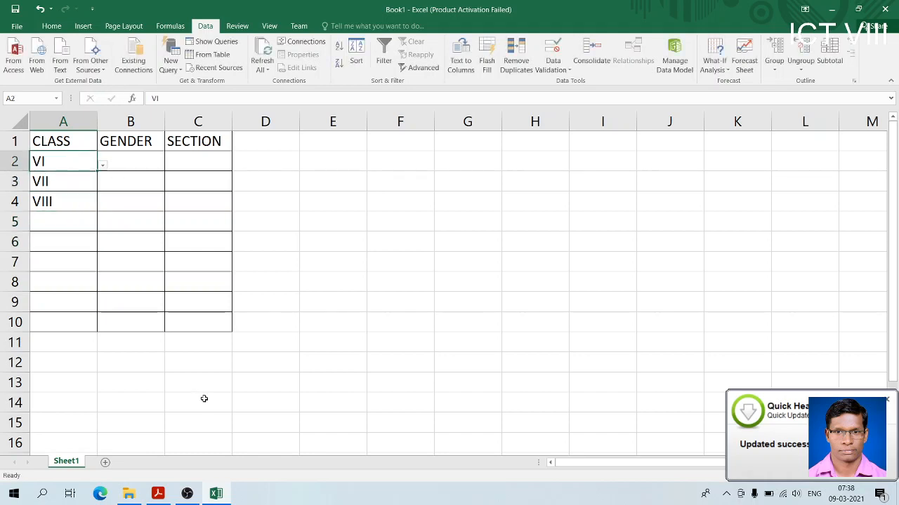
{"action": "left_click", "coordinate": [130, 159]}
{"action": "left_click", "coordinate": [188, 160]}
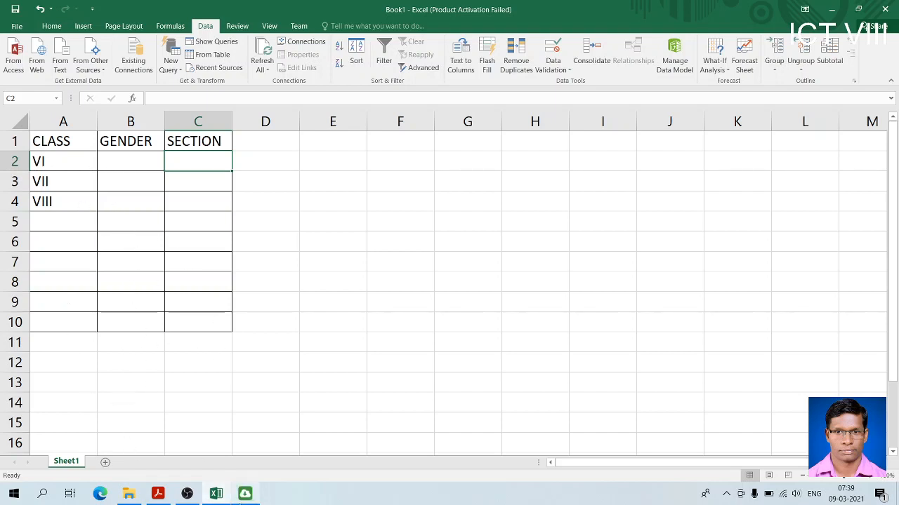
Switch to the Class-VIII computer book PDF in Adobe Acrobat Reader to view section 4.10 on data validation
{"action": "left_click", "coordinate": [156, 494]}
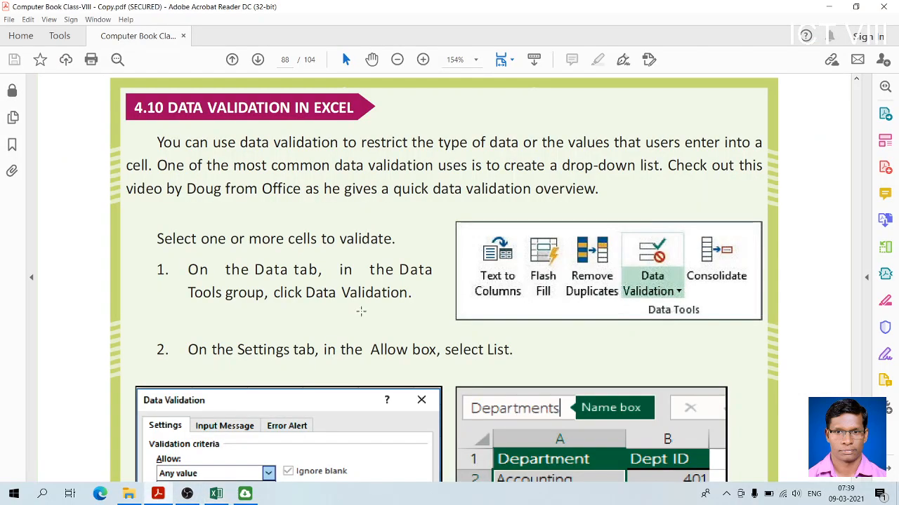
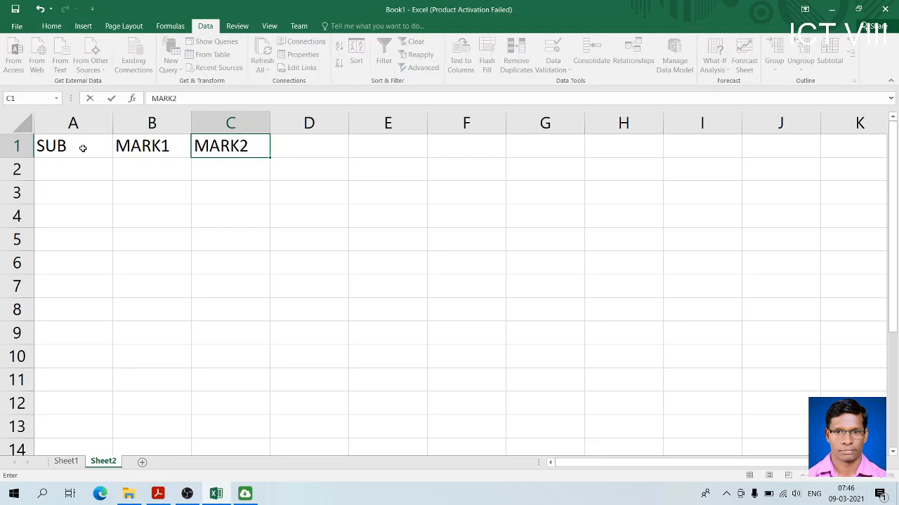
Complete the heading row of Sheet2 by entering TOTAL in cell D1, and return to cell A2
{"action": "key", "text": "Tab"}
{"action": "type", "text": "TOTAL"}
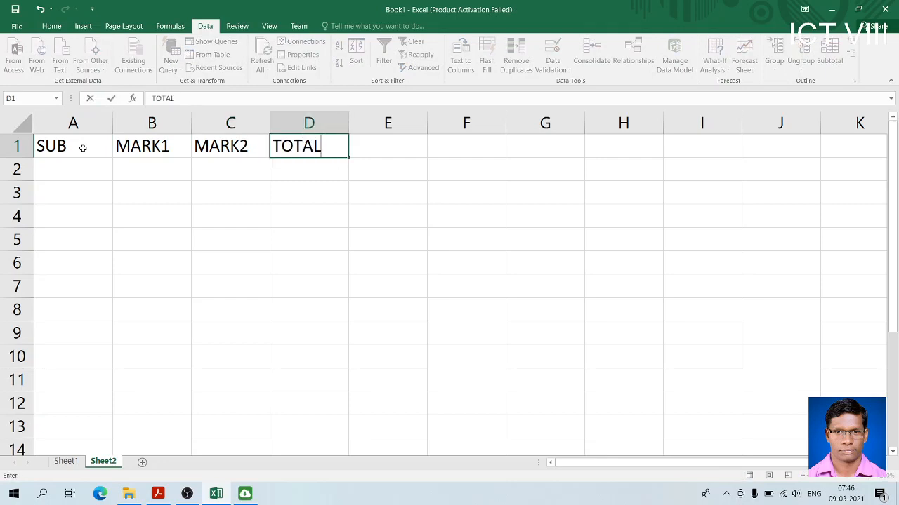
{"action": "key", "text": "Return"}
{"action": "key", "text": "Left"}
{"action": "key", "text": "Left"}
{"action": "key", "text": "Left"}
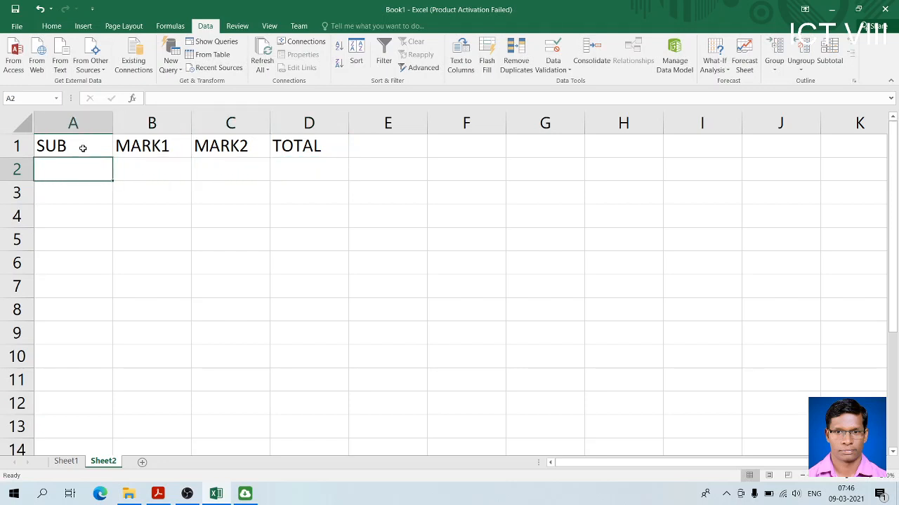
Insert a blank row above the SUB, MARK1, MARK2 and TOTAL headings
{"action": "left_click", "coordinate": [20, 146]}
{"action": "right_click", "coordinate": [25, 145]}
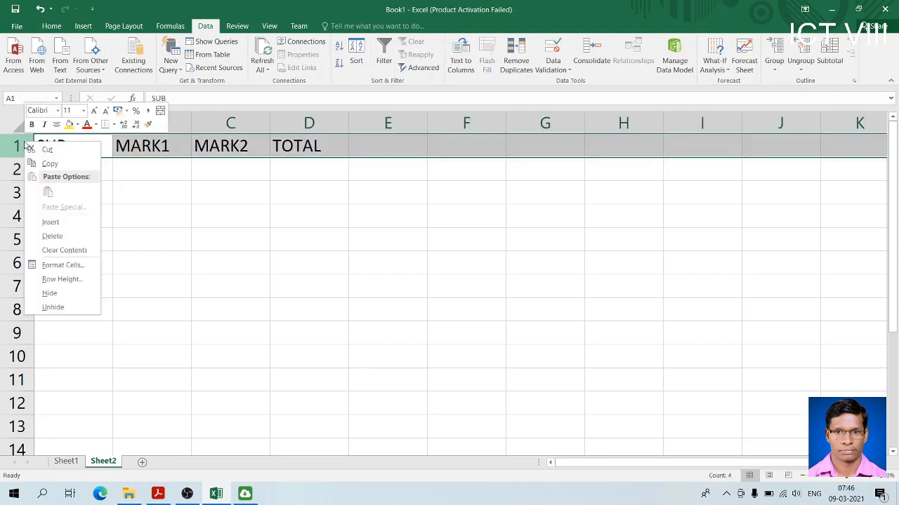
{"action": "left_click", "coordinate": [53, 222]}
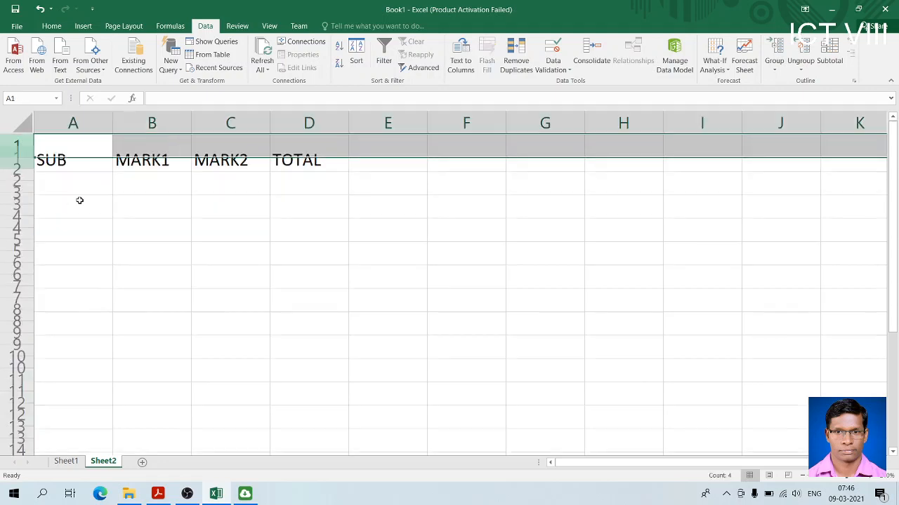
Enter the subjects MATH and SST in cells A3 and A4 under SUB
{"action": "left_click", "coordinate": [68, 191]}
{"action": "type", "text": "MATH"}
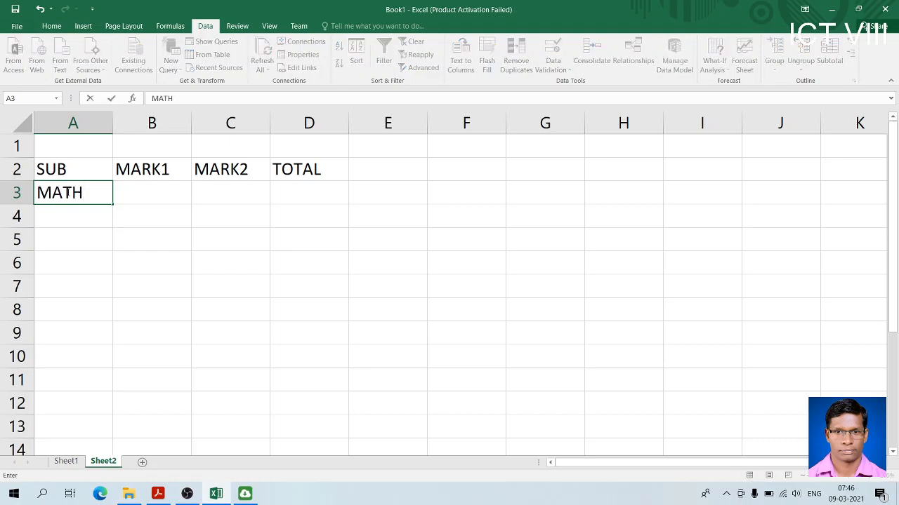
{"action": "key", "text": "Return"}
{"action": "type", "text": "SST"}
{"action": "key", "text": "Tab"}
{"action": "key", "text": "Up"}
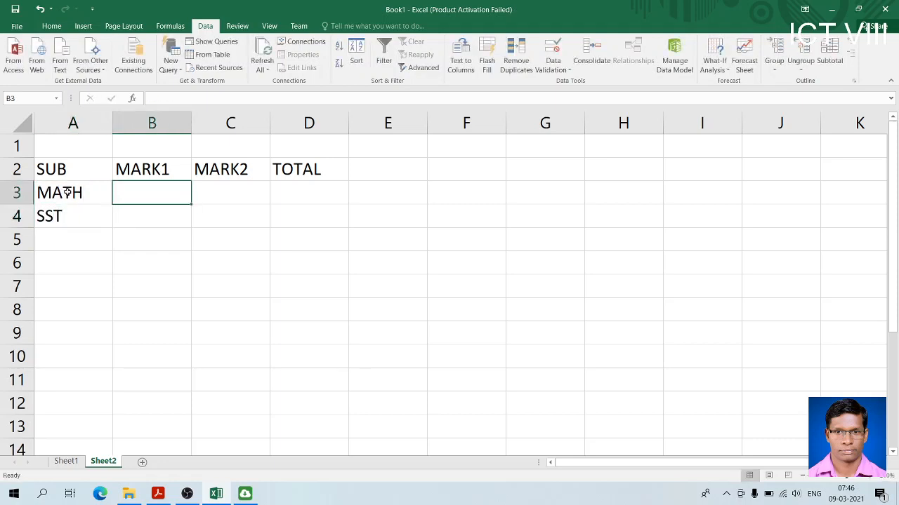
Fill in MARK1 and MARK2 with 50 and 56 for MATH, and 70 and 75 for SST
{"action": "type", "text": "50"}
{"action": "key", "text": "Tab"}
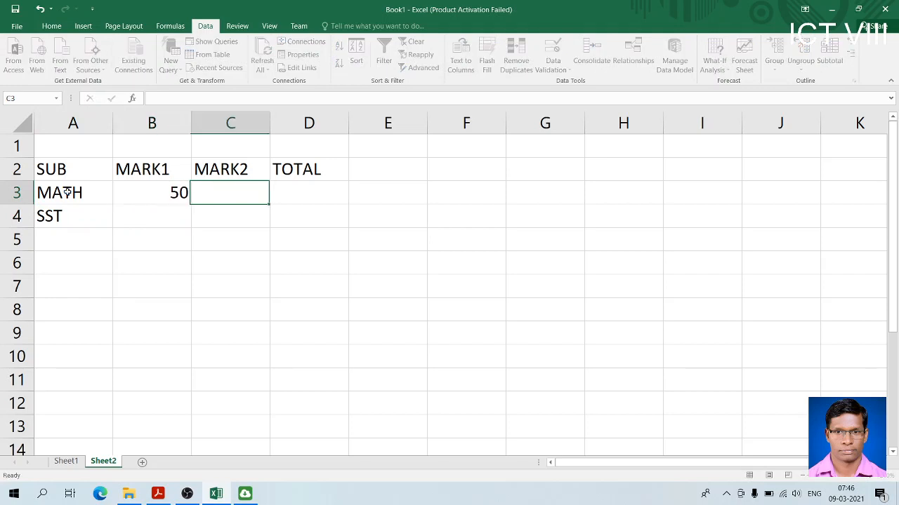
{"action": "type", "text": "56"}
{"action": "key", "text": "Tab"}
{"action": "key", "text": "Down"}
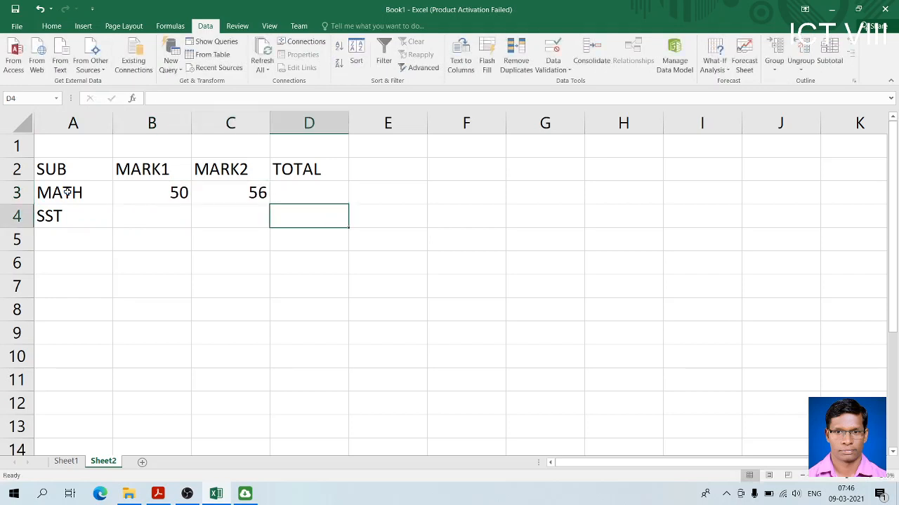
{"action": "key", "text": "Left"}
{"action": "key", "text": "Left"}
{"action": "type", "text": "70"}
{"action": "key", "text": "Tab"}
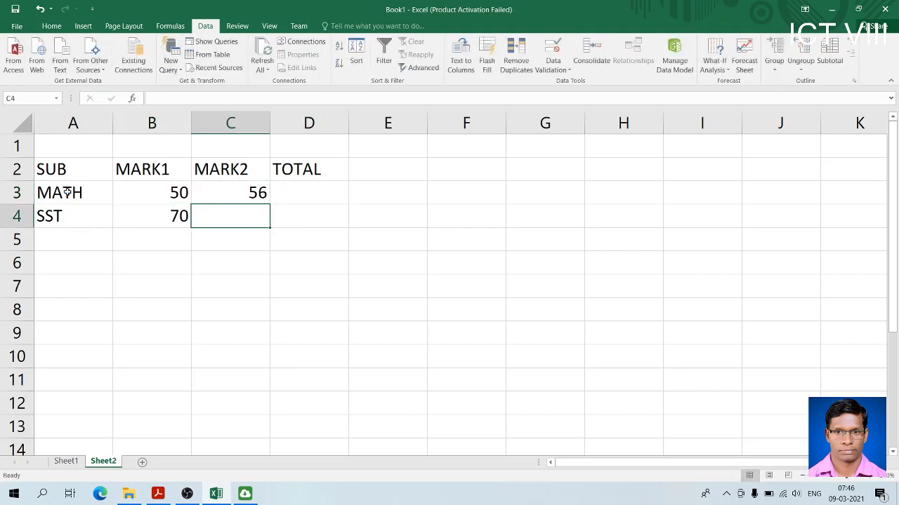
{"action": "type", "text": "75"}
{"action": "key", "text": "Tab"}
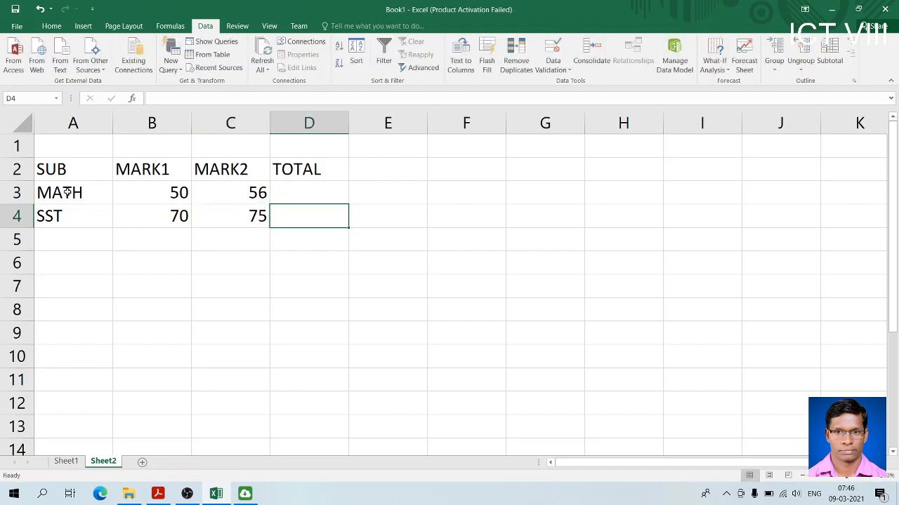
Calculate the MATH total in cell D3 with the formula =B3+C3
{"action": "left_click", "coordinate": [285, 190]}
{"action": "type", "text": "="}
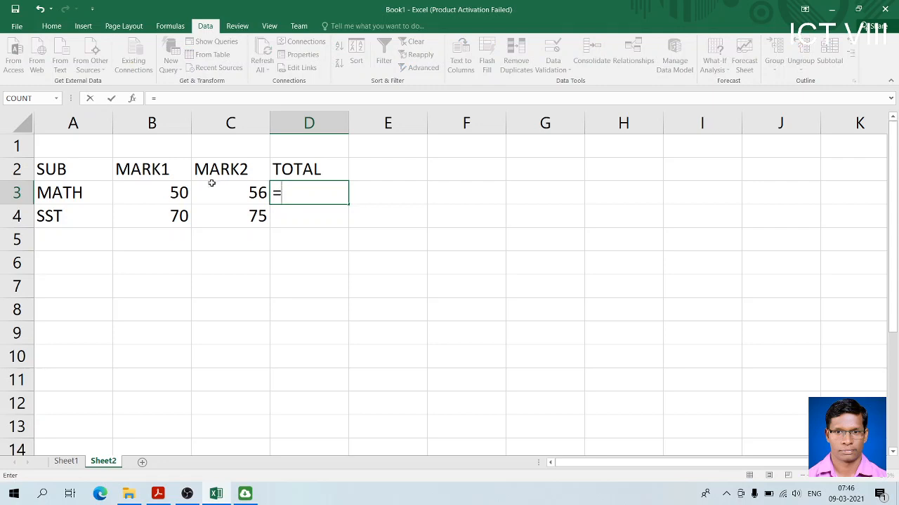
{"action": "left_click", "coordinate": [169, 192]}
{"action": "type", "text": "+"}
{"action": "left_click", "coordinate": [226, 189]}
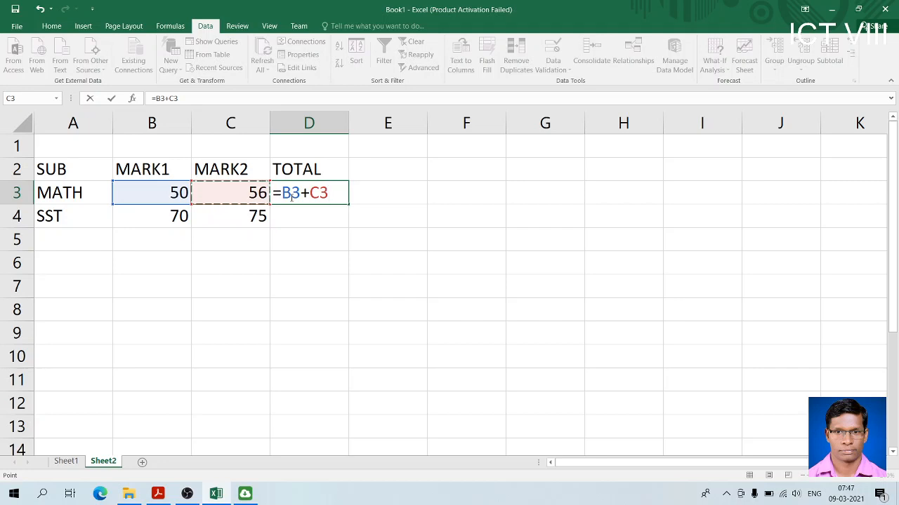
{"action": "key", "text": "ctrl+Return"}
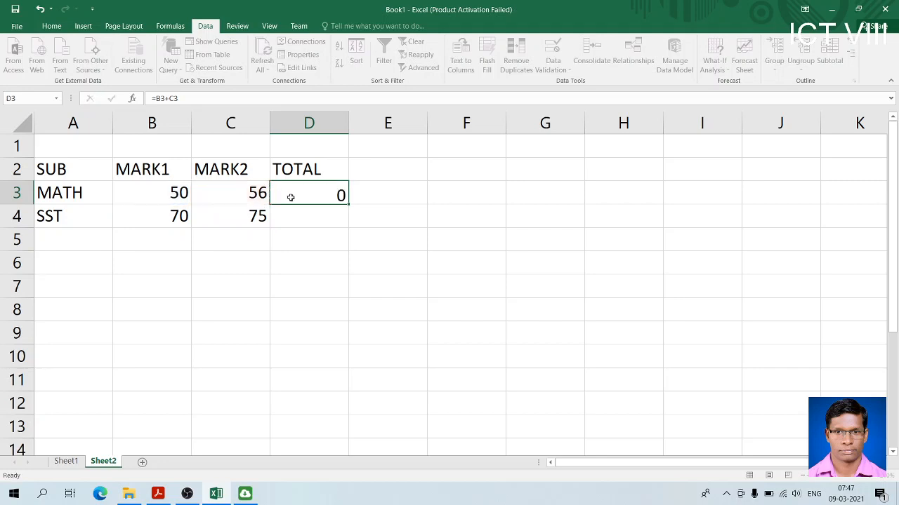
{"action": "key", "text": "Return"}
{"action": "left_click", "coordinate": [319, 191]}
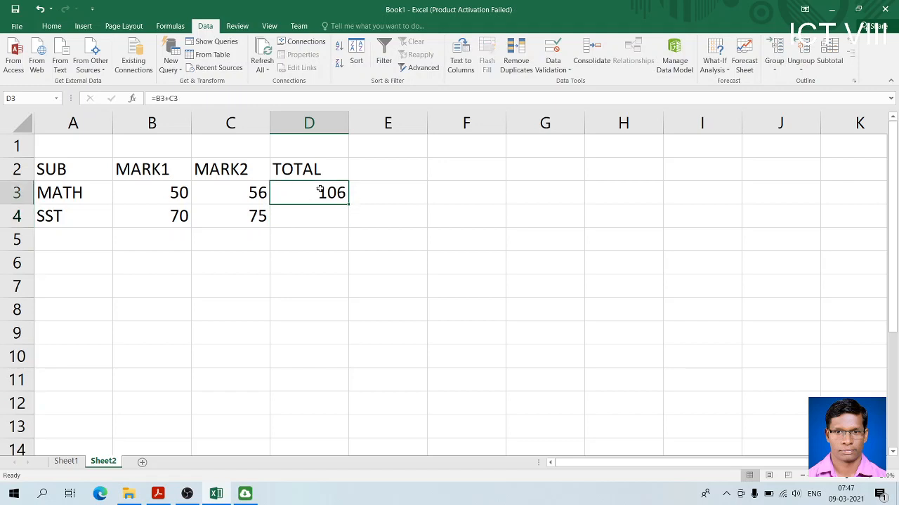
Add the subject SCI in row 5 with MARK1 74 and MARK2 66
{"action": "double_click", "coordinate": [85, 245]}
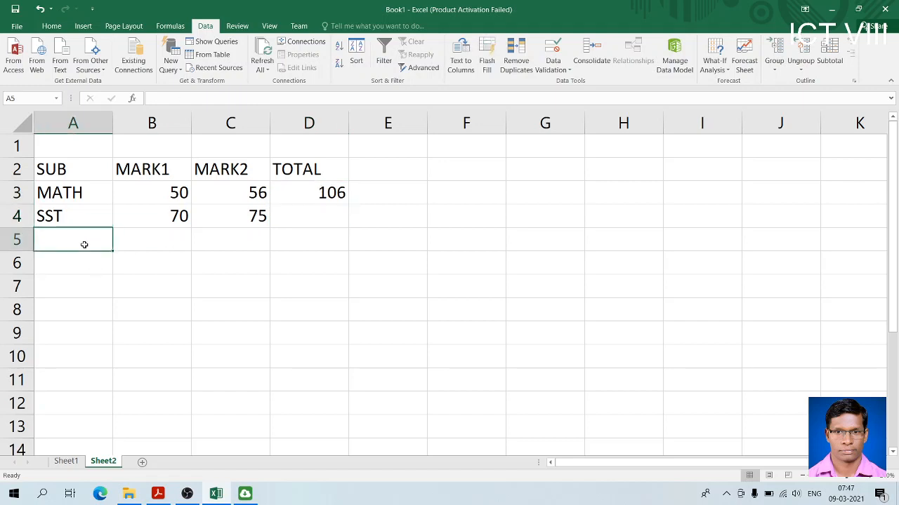
{"action": "type", "text": "SCI"}
{"action": "key", "text": "Tab"}
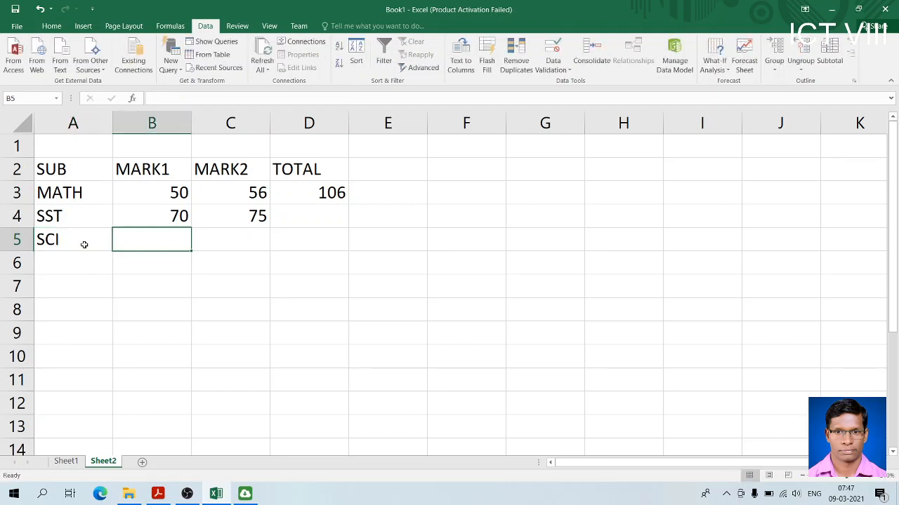
{"action": "type", "text": "74"}
{"action": "key", "text": "Tab"}
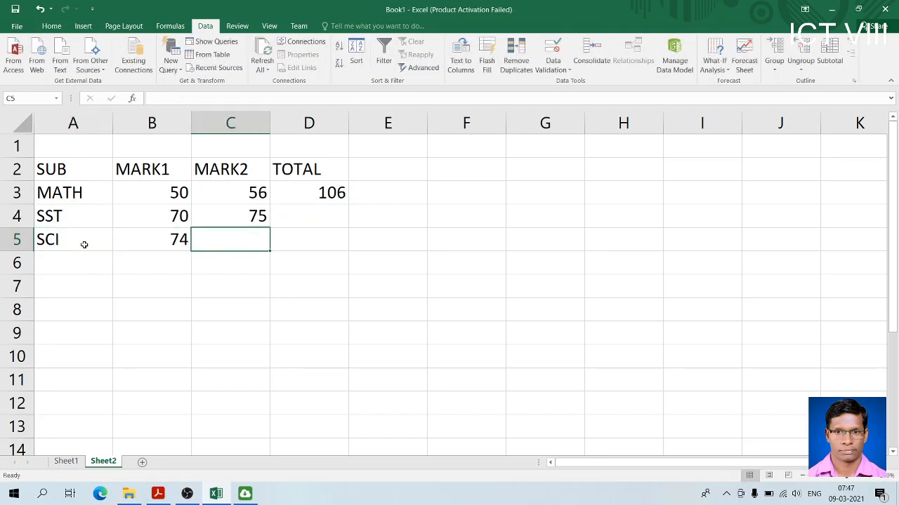
{"action": "type", "text": "66"}
{"action": "key", "text": "Tab"}
Add the subject ODIA in row 6 with MARK1 77 and MARK2 54
{"action": "key", "text": "Down"}
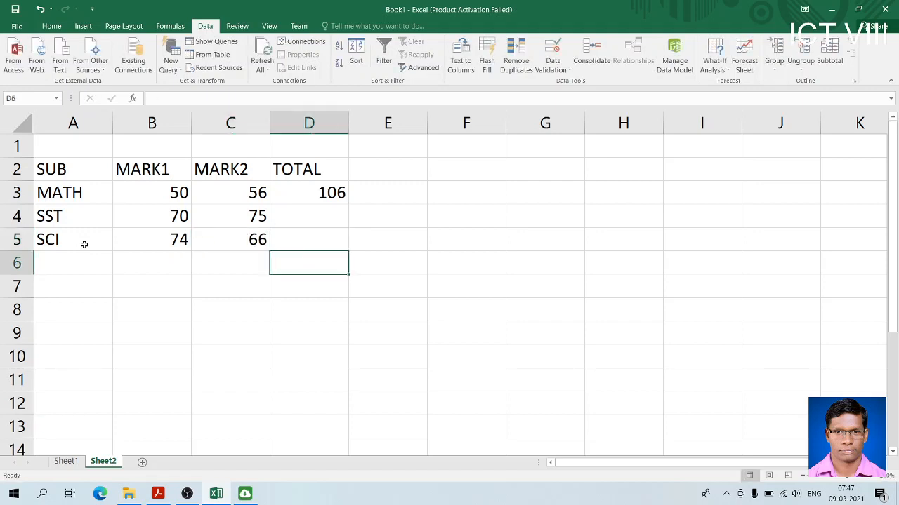
{"action": "key", "text": "Left"}
{"action": "key", "text": "Left"}
{"action": "key", "text": "Left"}
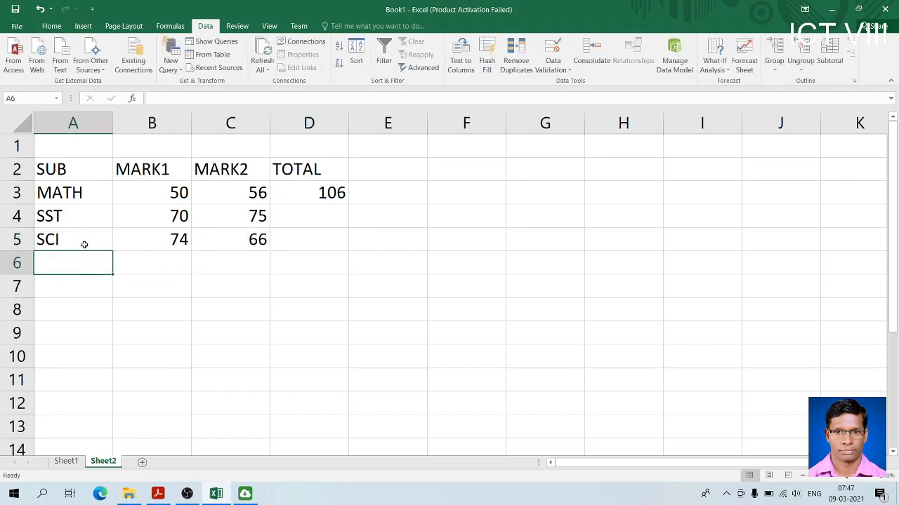
{"action": "type", "text": "ODIA"}
{"action": "key", "text": "Tab"}
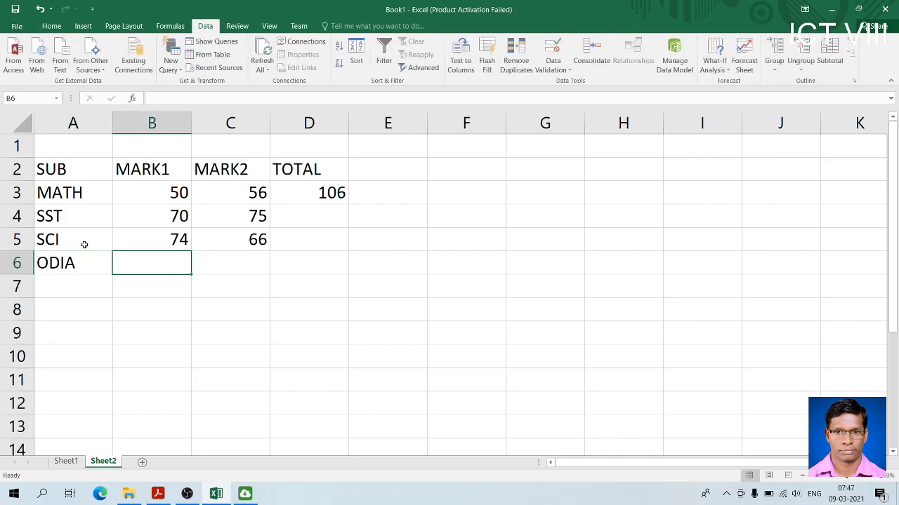
{"action": "type", "text": "77"}
{"action": "key", "text": "Tab"}
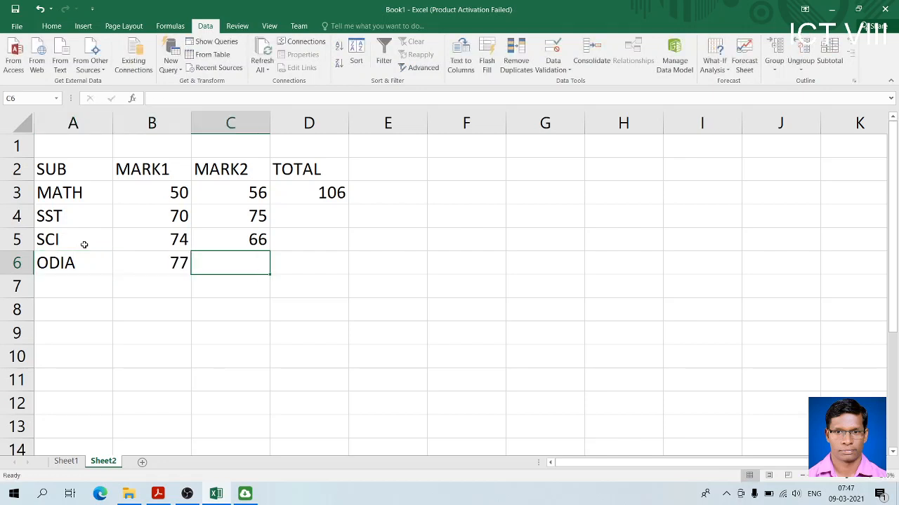
{"action": "type", "text": "54"}
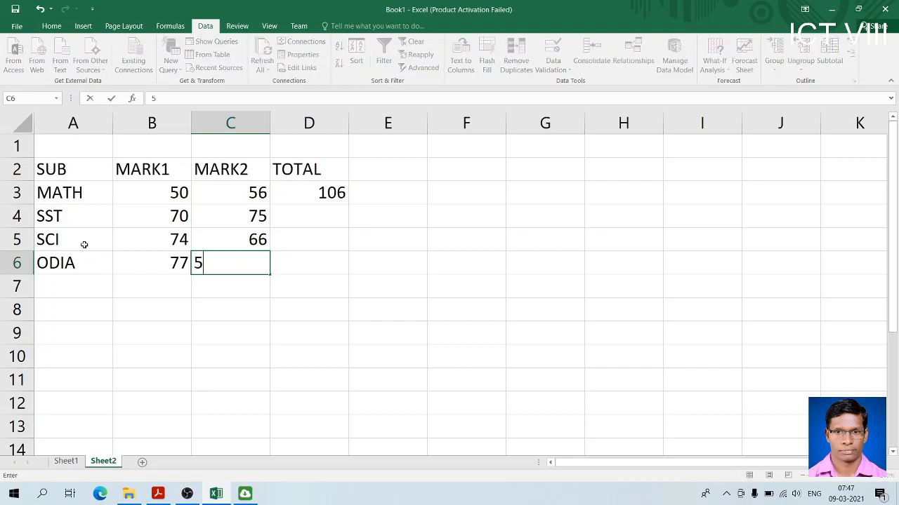
{"action": "key", "text": "Tab"}
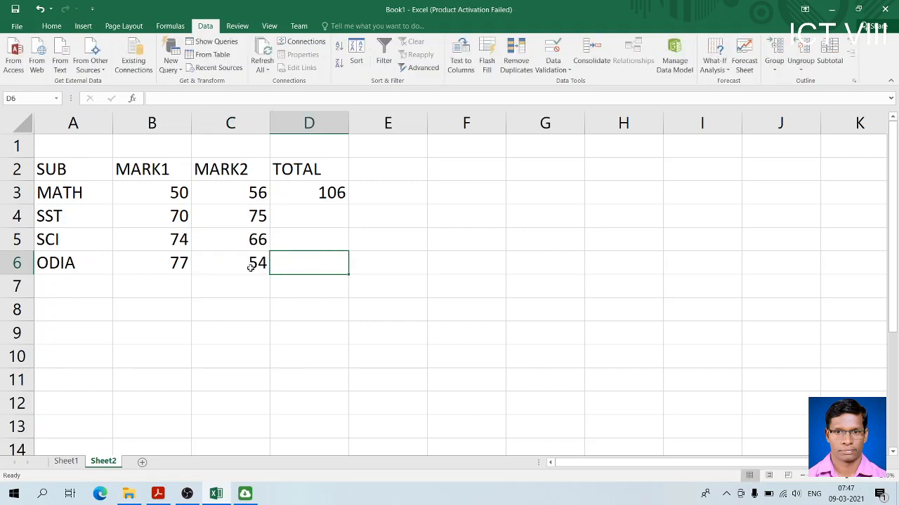
Copy the total formula from cell D3 into cell D4 for SST
{"action": "left_click", "coordinate": [255, 217]}
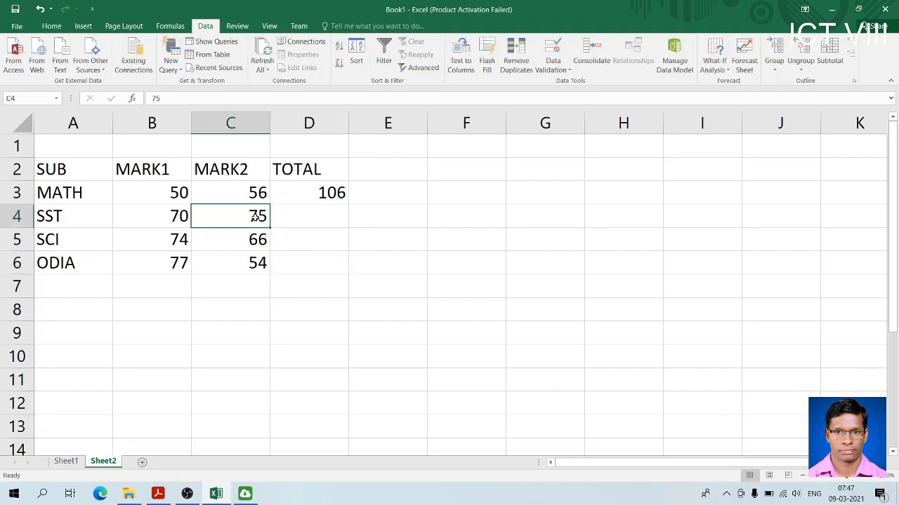
{"action": "left_click", "coordinate": [315, 212]}
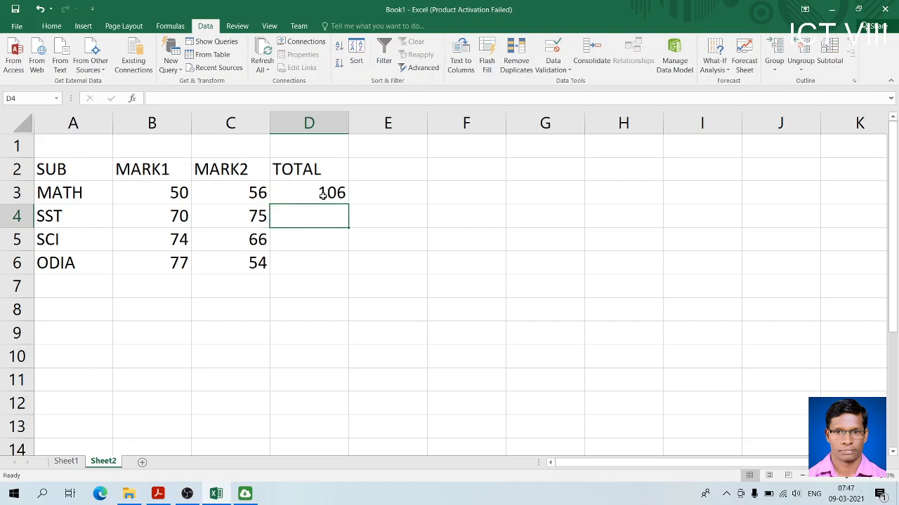
{"action": "left_click", "coordinate": [323, 195]}
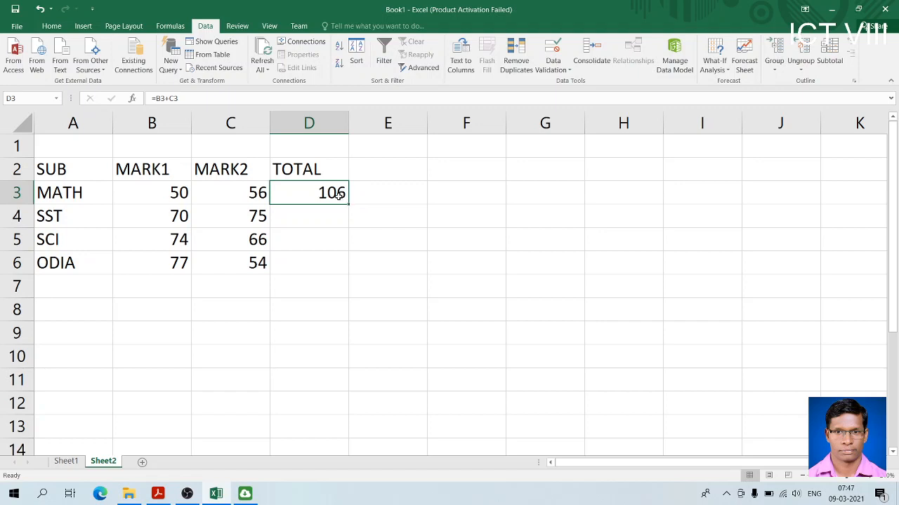
{"action": "key", "text": "ctrl+c"}
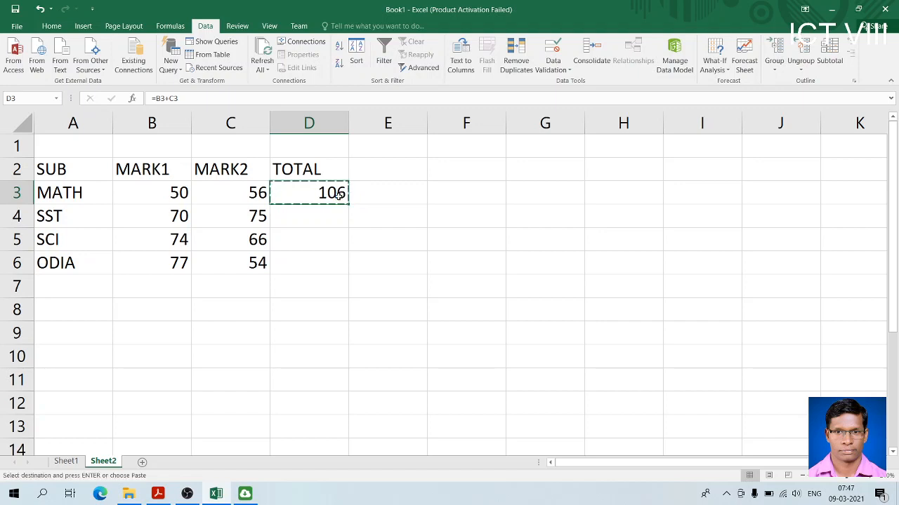
{"action": "left_click", "coordinate": [327, 219]}
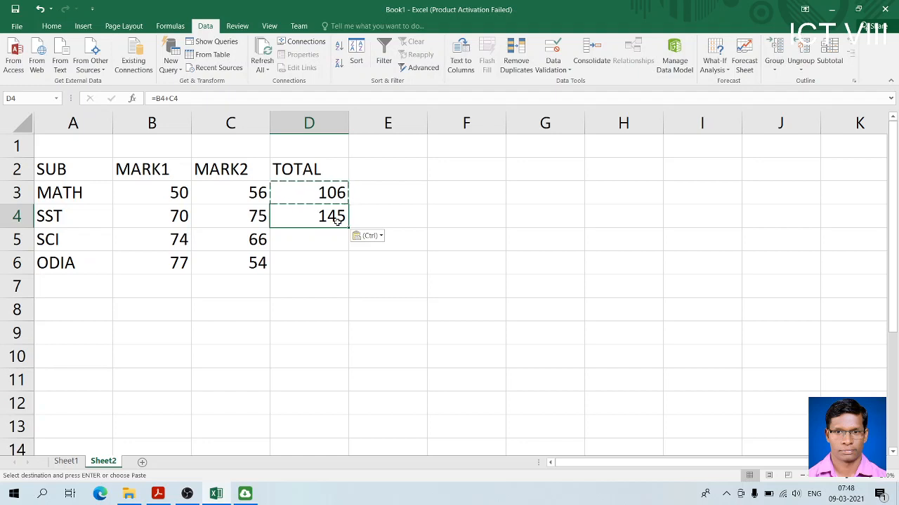
Compare the original formula in cell D3 with the pasted formula in cell D4
{"action": "left_click", "coordinate": [331, 192]}
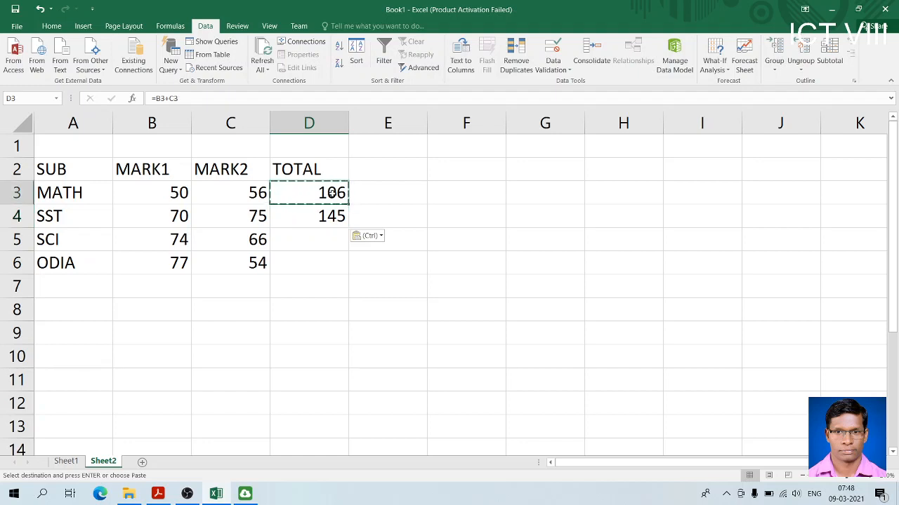
{"action": "left_click", "coordinate": [324, 217]}
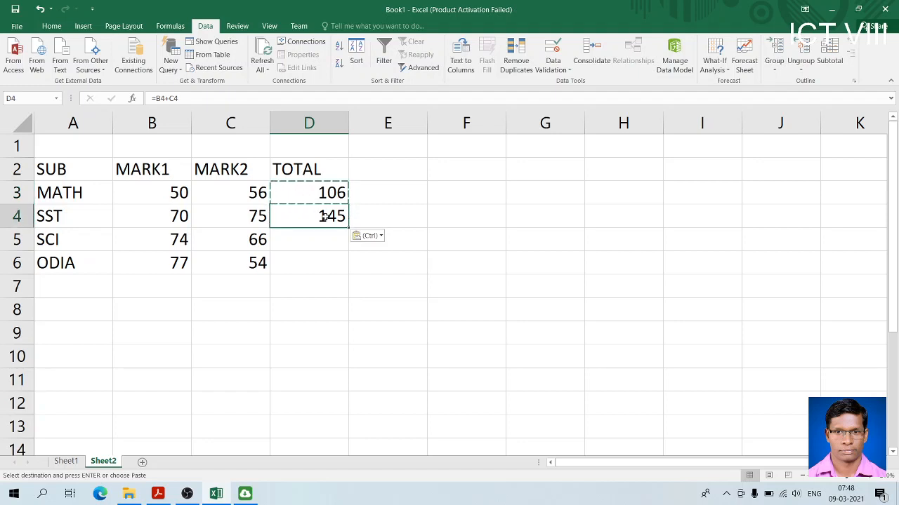
{"action": "left_click", "coordinate": [318, 188]}
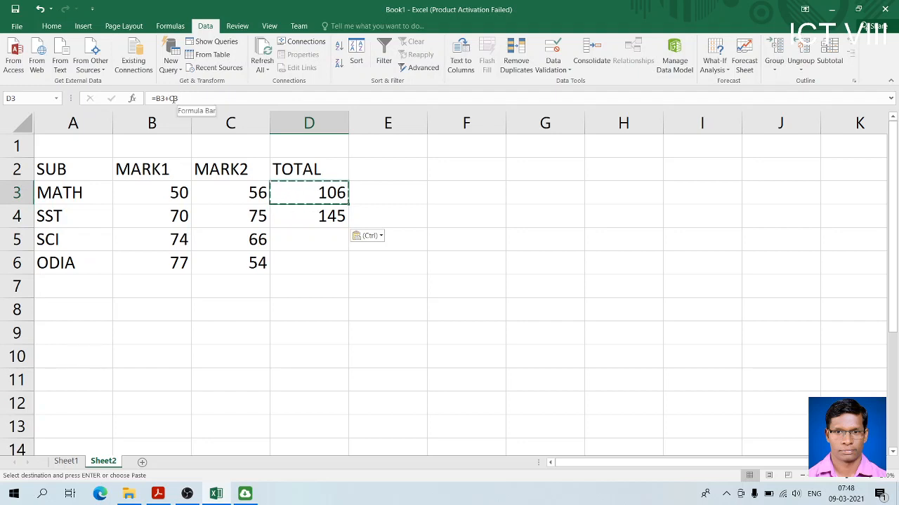
{"action": "left_click", "coordinate": [295, 218]}
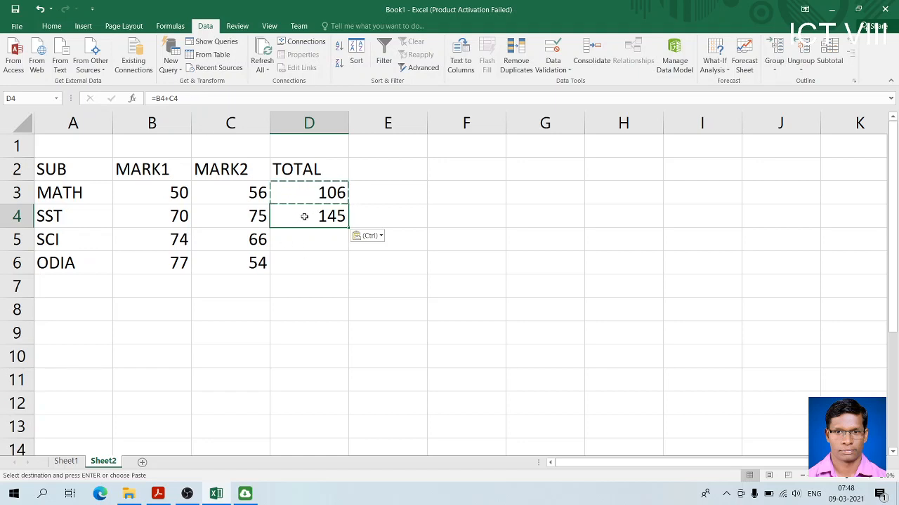
{"action": "left_click", "coordinate": [305, 183]}
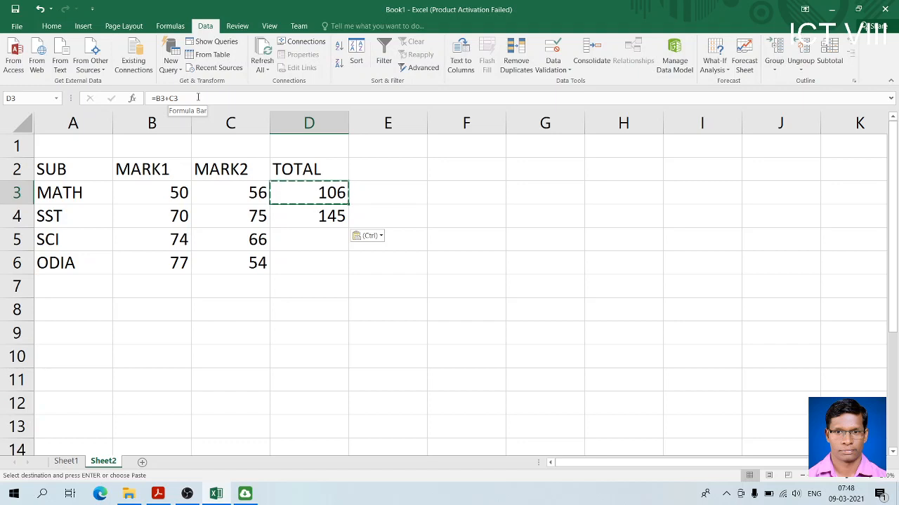
{"action": "left_click", "coordinate": [311, 214]}
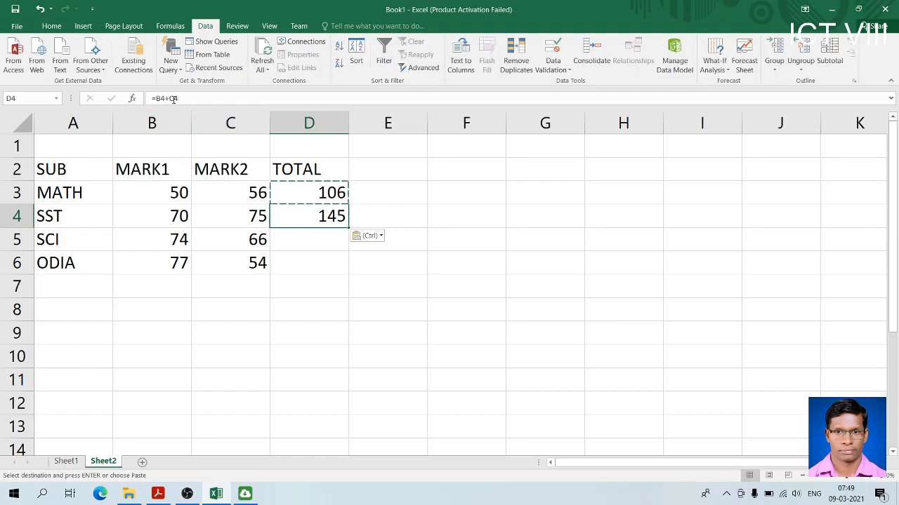
{"action": "left_click", "coordinate": [299, 193]}
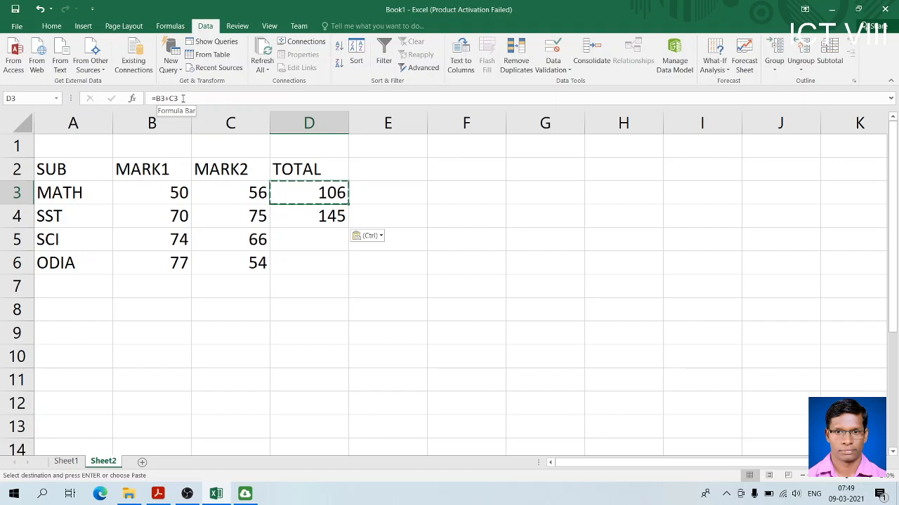
Examine how the row references differ between the MATH and SST total formulas in cells D3 and D4
{"action": "left_click", "coordinate": [287, 218]}
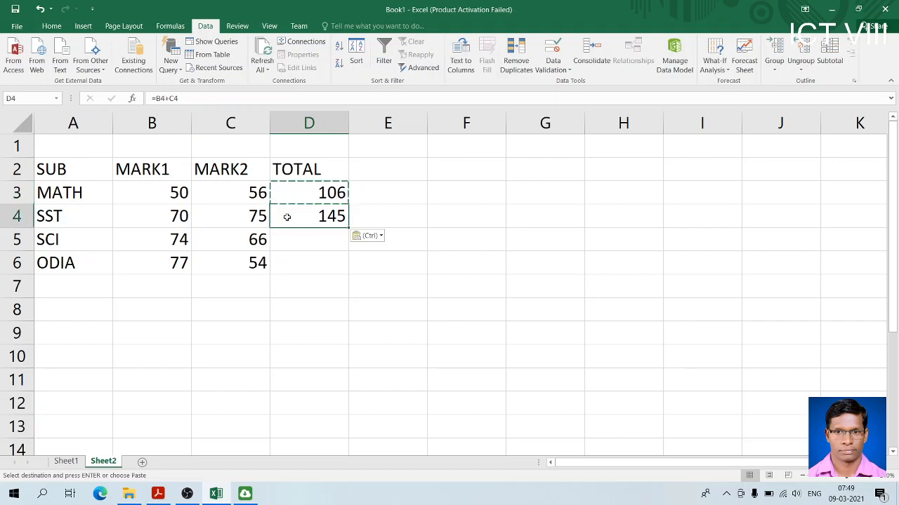
{"action": "left_click", "coordinate": [315, 190]}
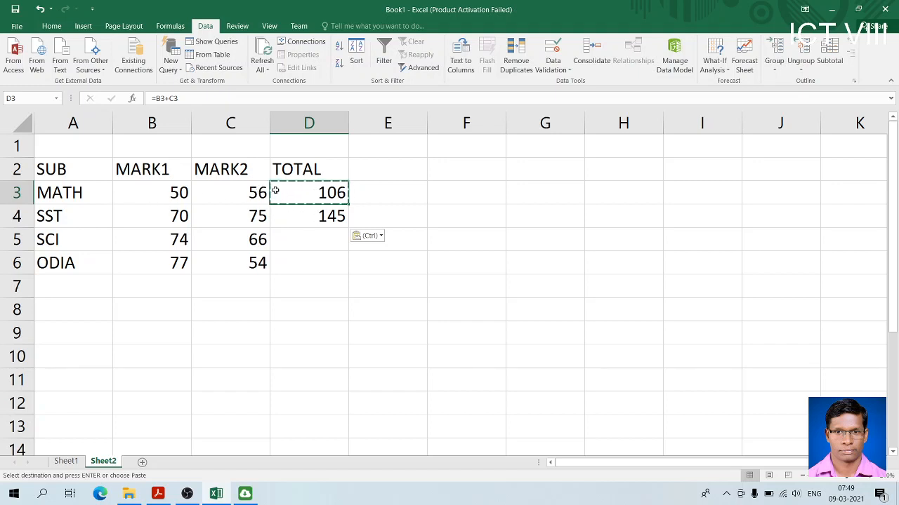
{"action": "left_click", "coordinate": [305, 219]}
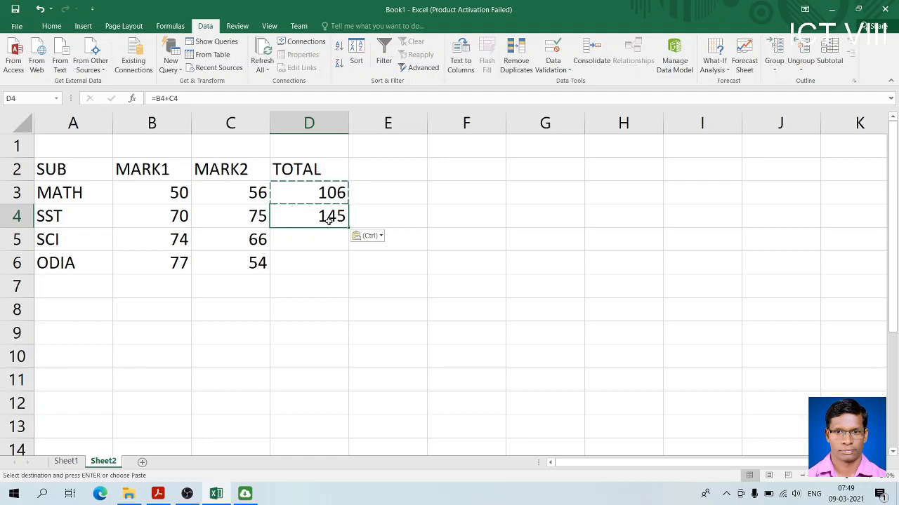
{"action": "left_click", "coordinate": [316, 197]}
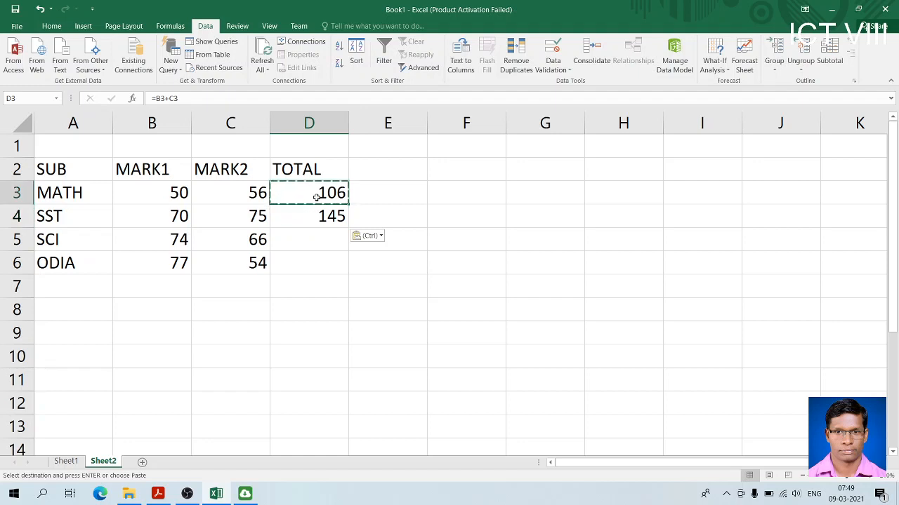
Fill the total formula from cell D4 down to D6 and check the copied formulas in D5 and D6
{"action": "left_click", "coordinate": [320, 220]}
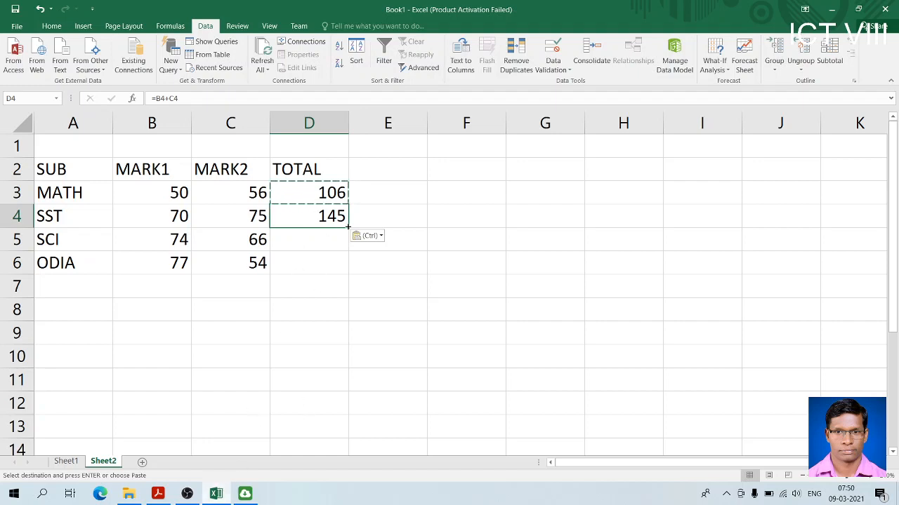
{"action": "left_click_drag", "start_coordinate": [347, 226], "coordinate": [344, 277]}
{"action": "left_click", "coordinate": [311, 242]}
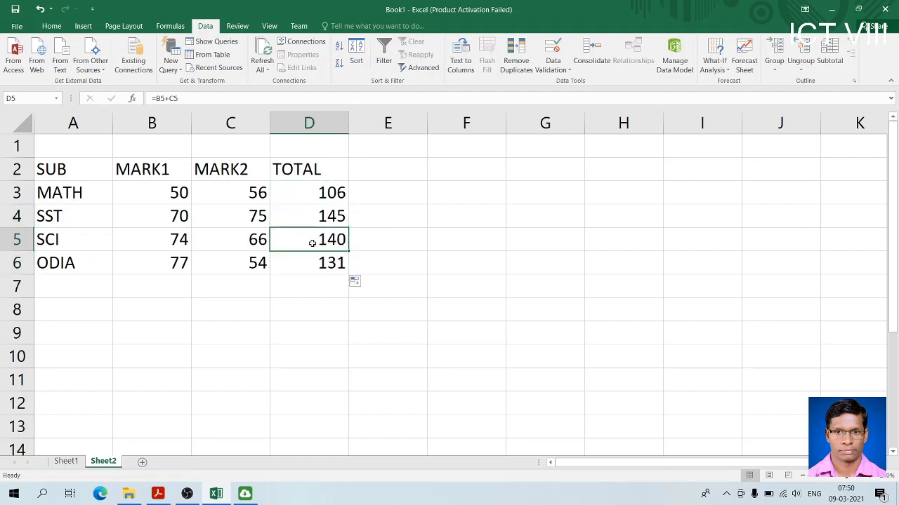
{"action": "left_click", "coordinate": [305, 260]}
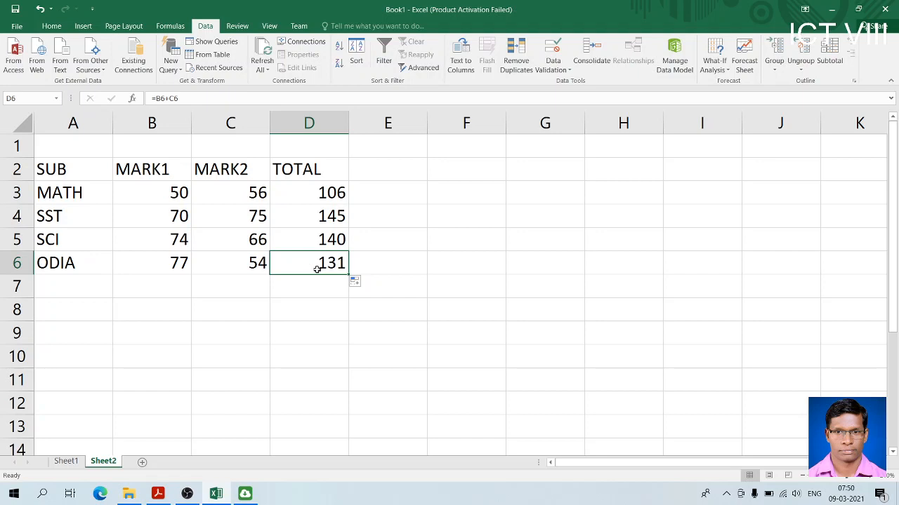
Switch to the computer book PDF in Adobe Acrobat Reader and look through the data validation instructions on pages 88 and 89
{"action": "left_click", "coordinate": [153, 494]}
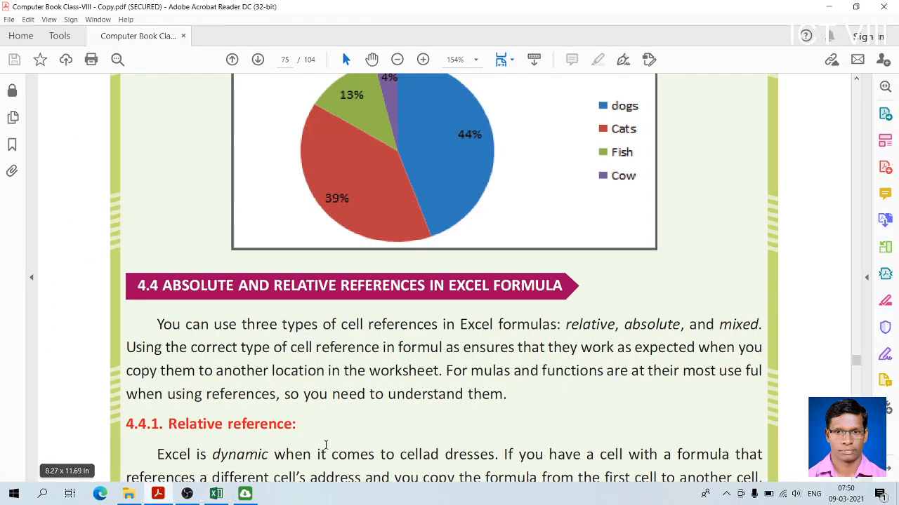
{"action": "key", "text": "Down"}
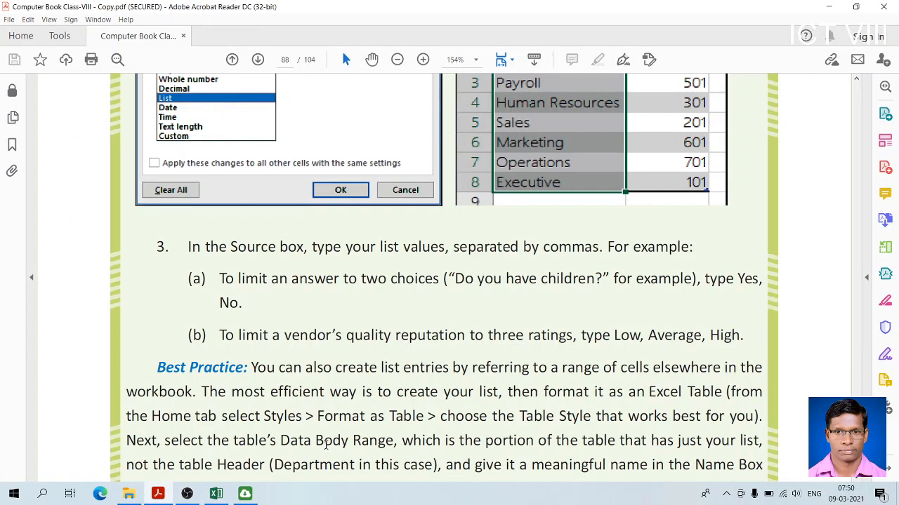
{"action": "key", "text": "Down"}
{"action": "key", "text": "Down"}
{"action": "key", "text": "Down"}
{"action": "key", "text": "Down"}
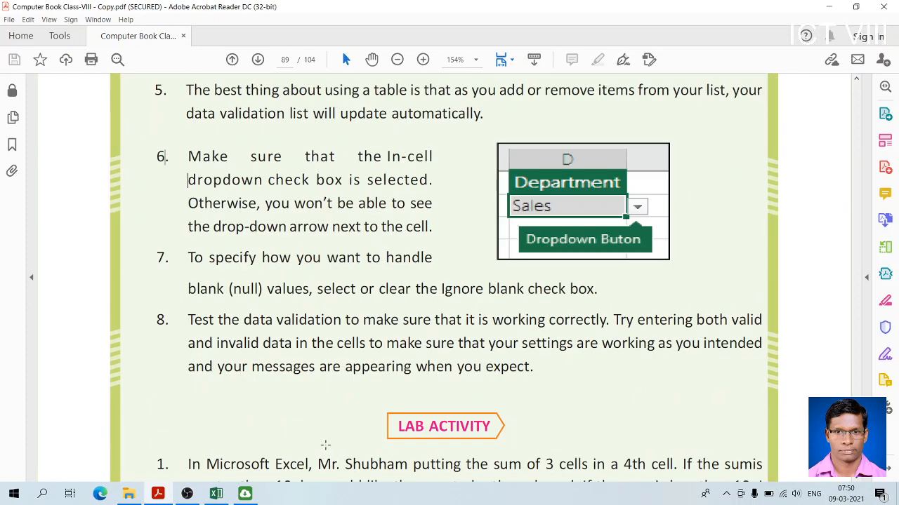
{"action": "key", "text": "Up"}
{"action": "key", "text": "Left"}
Go back through the book to page 75 and read section 4.4.1 on relative references
{"action": "double_click", "coordinate": [232, 61]}
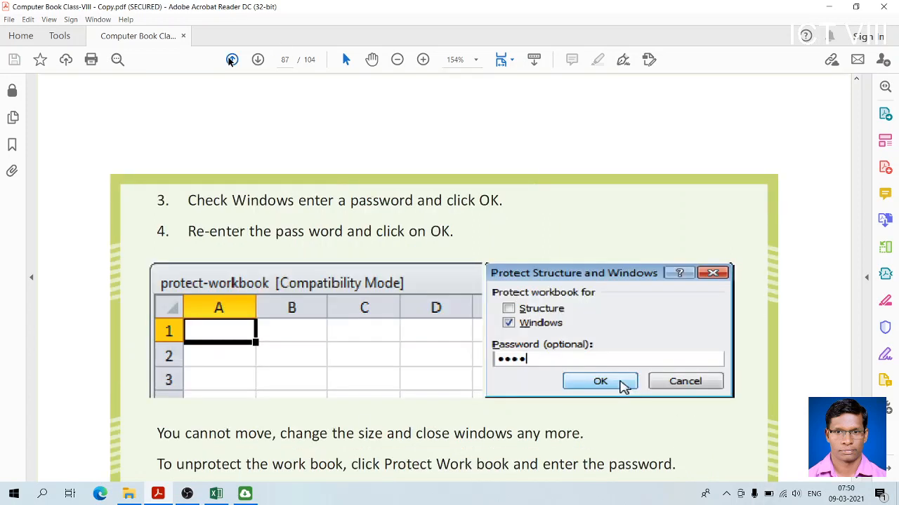
{"action": "left_click", "coordinate": [232, 60]}
{"action": "left_click", "coordinate": [232, 61]}
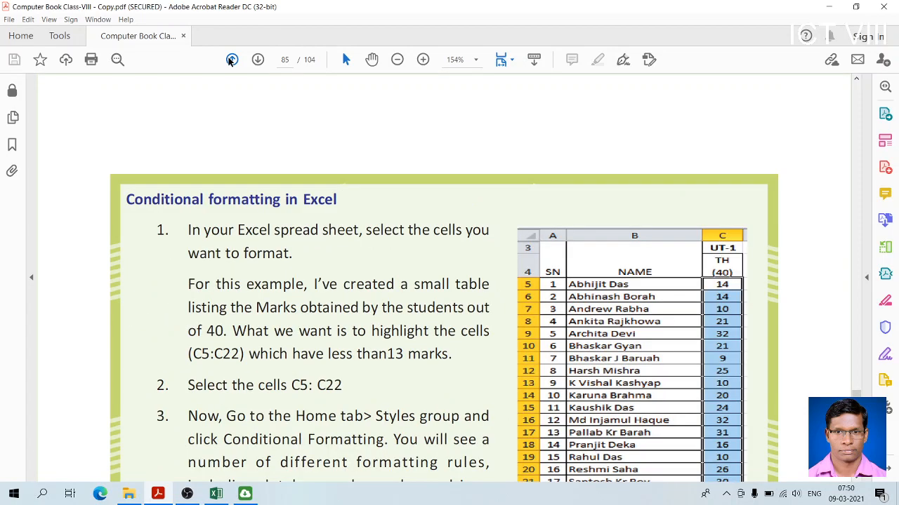
{"action": "left_click", "coordinate": [232, 61]}
{"action": "left_click", "coordinate": [232, 60]}
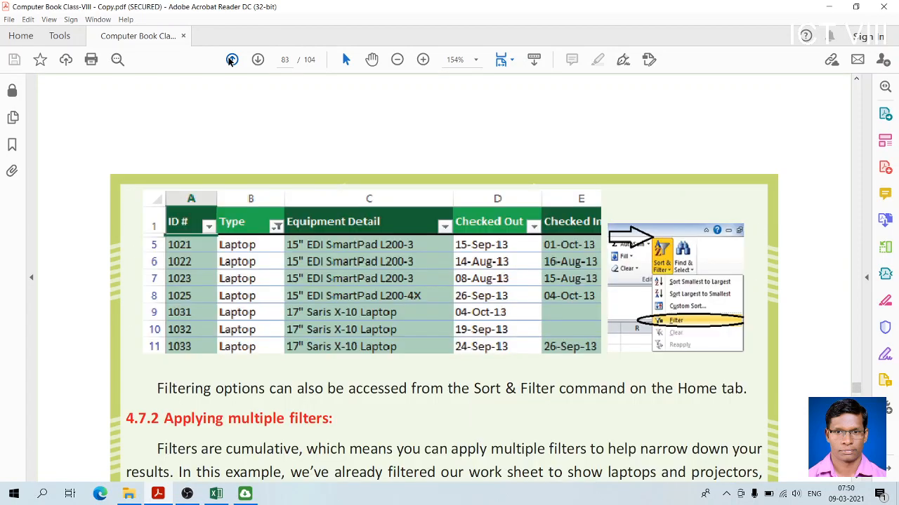
{"action": "left_click", "coordinate": [231, 61]}
{"action": "left_click", "coordinate": [231, 61]}
{"action": "left_click", "coordinate": [231, 61]}
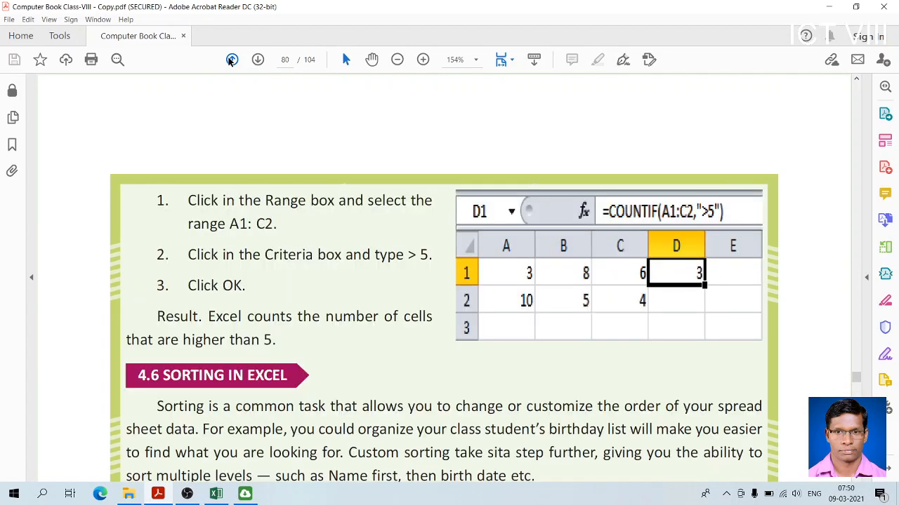
{"action": "left_click", "coordinate": [231, 60]}
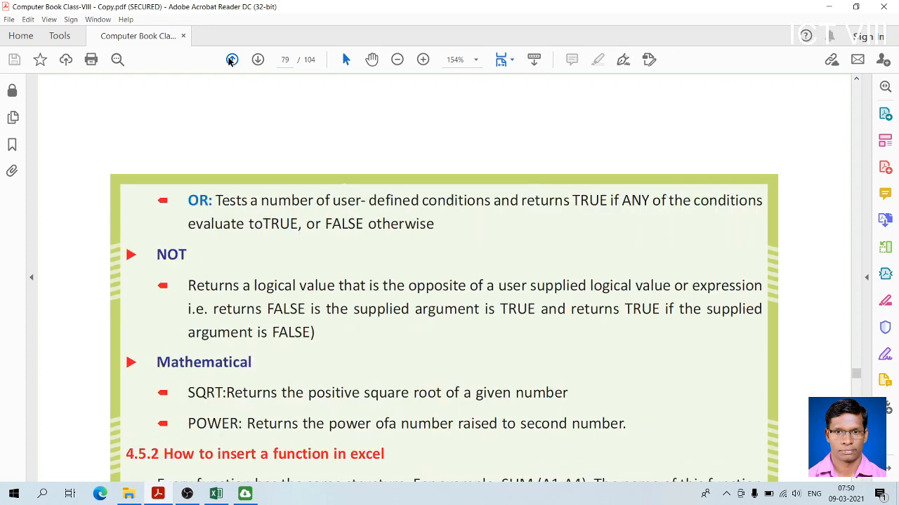
{"action": "left_click", "coordinate": [232, 60]}
{"action": "left_click", "coordinate": [231, 60]}
{"action": "left_click", "coordinate": [231, 60]}
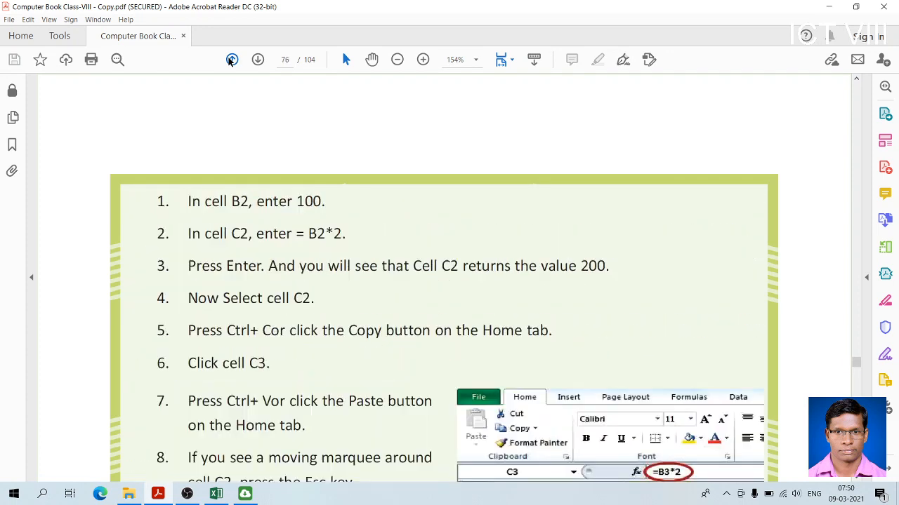
{"action": "left_click", "coordinate": [231, 60]}
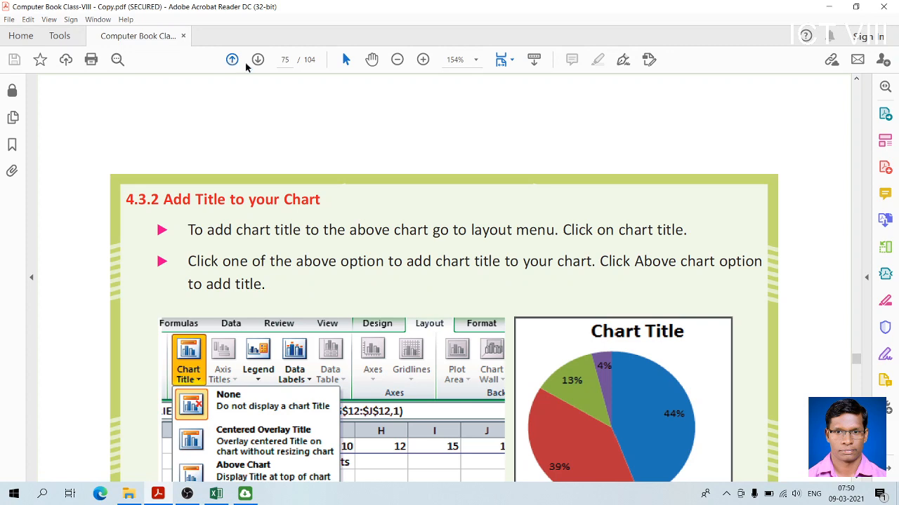
{"action": "scroll", "coordinate": [856, 481], "scroll_direction": "down", "scroll_amount": 10}
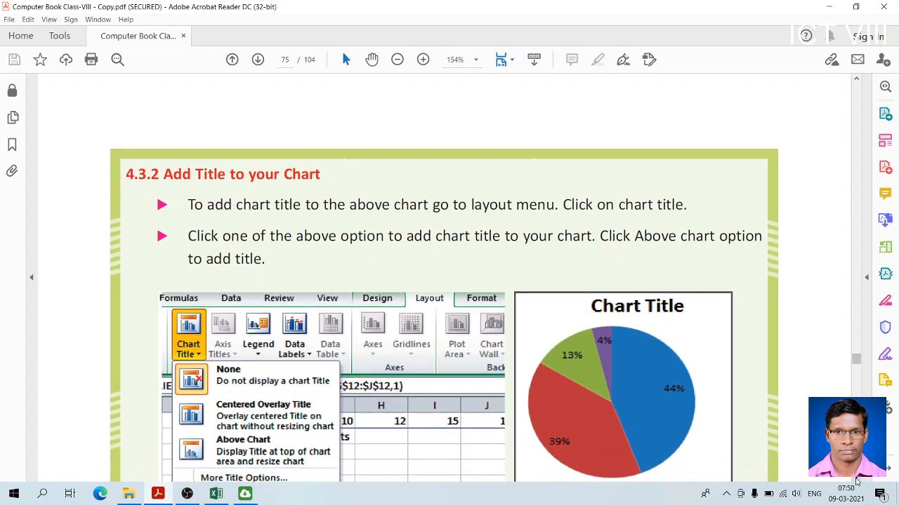
{"action": "scroll", "coordinate": [856, 481], "scroll_direction": "down", "scroll_amount": 6}
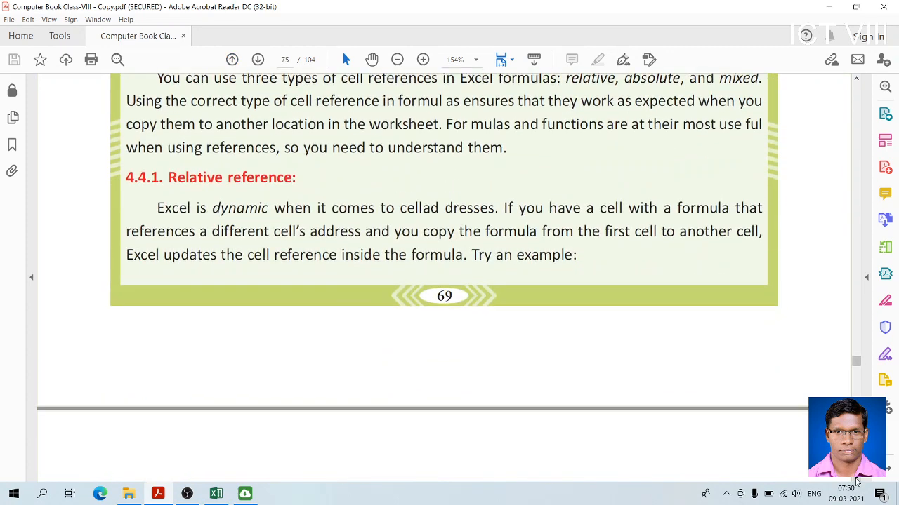
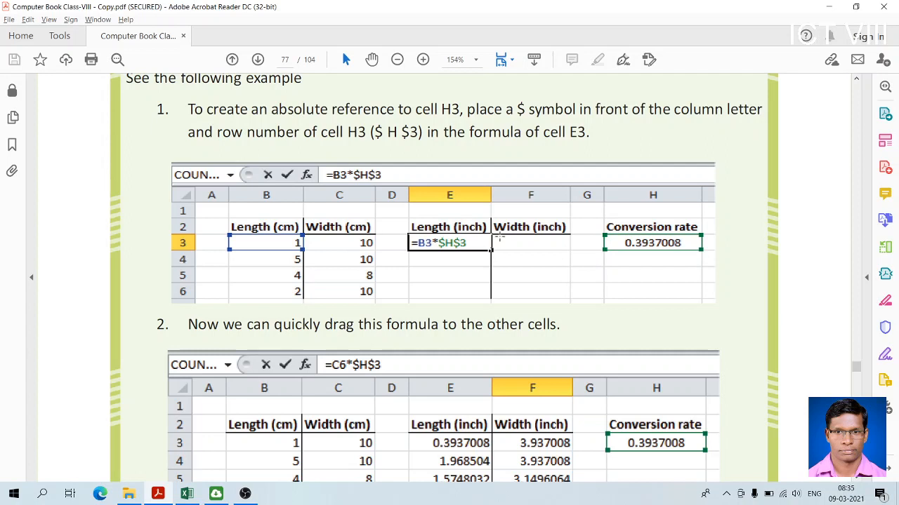
Read the book's absolute reference example on page 77, covering the $H$3 formula in cell E3 and copying it to other cells
{"action": "left_click", "coordinate": [456, 230]}
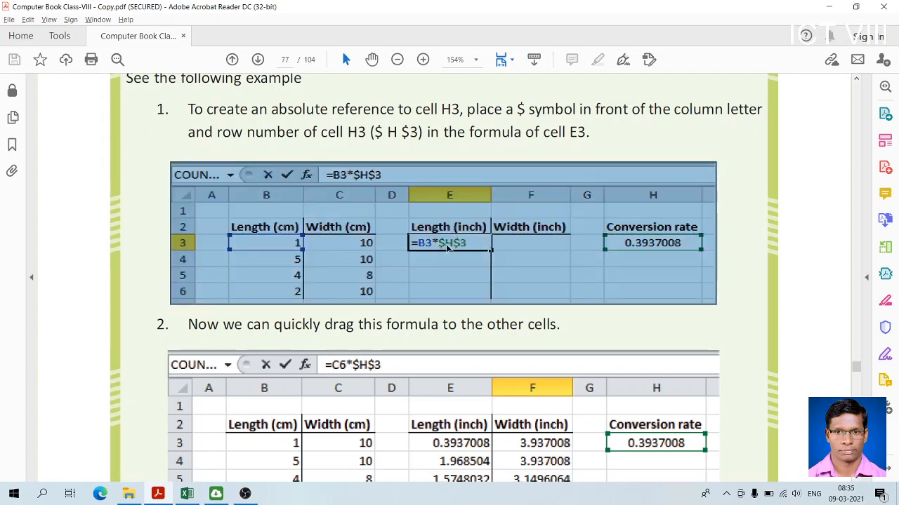
{"action": "left_click", "coordinate": [447, 244]}
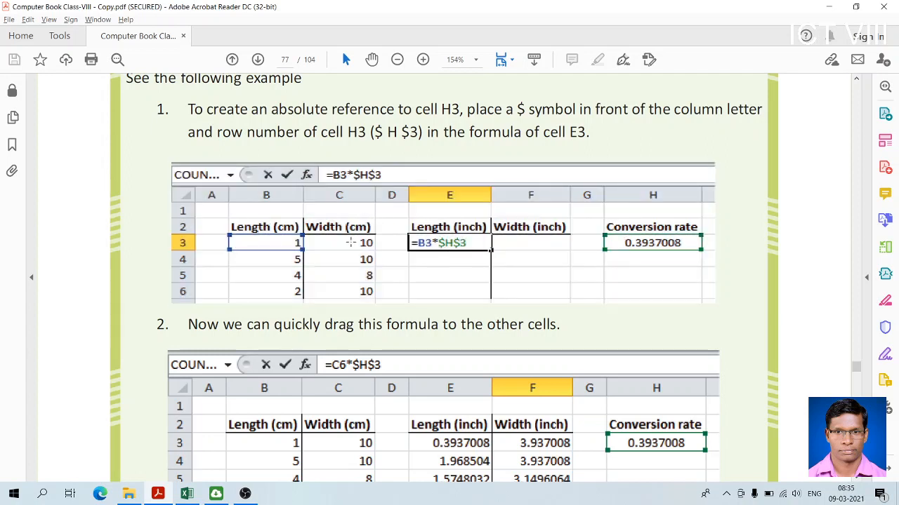
{"action": "left_click", "coordinate": [535, 243]}
{"action": "left_click", "coordinate": [484, 251]}
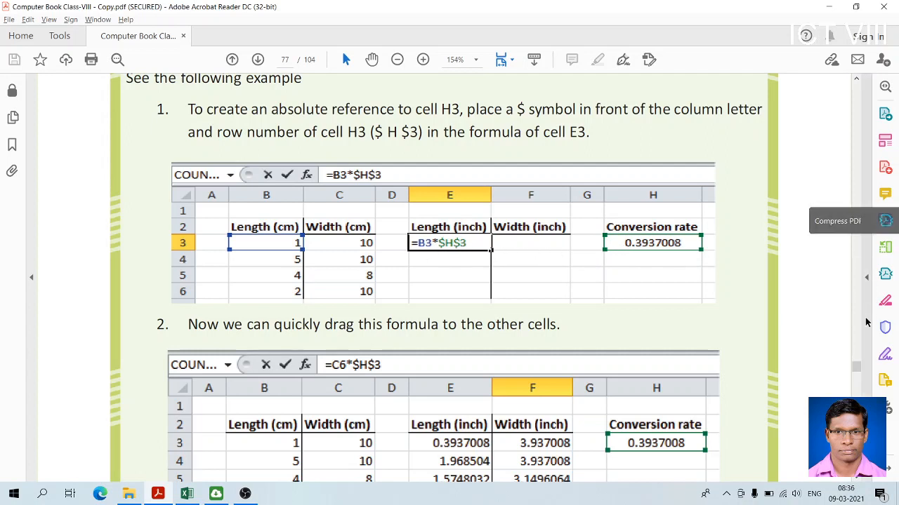
{"action": "scroll", "coordinate": [858, 481], "scroll_direction": "down", "scroll_amount": 3}
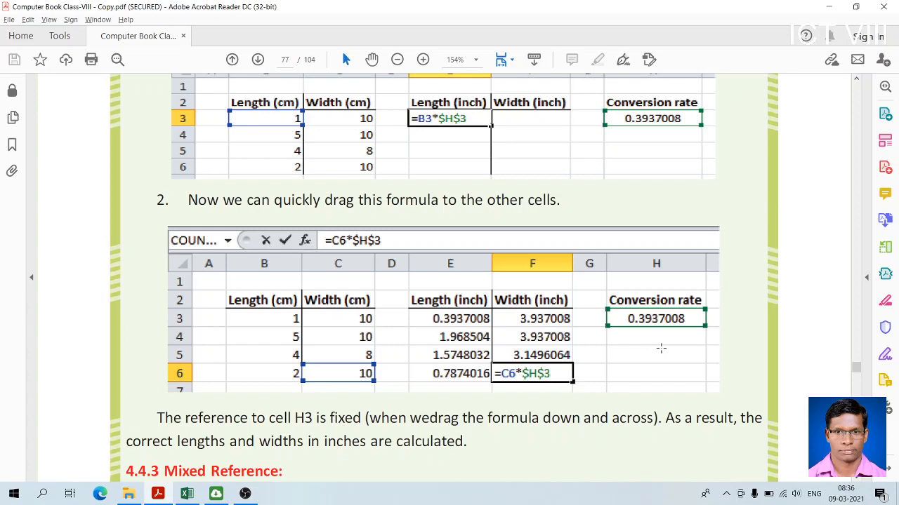
Switch to the Excel workbook and add a new worksheet after Sheet2
{"action": "key", "text": "alt+Tab"}
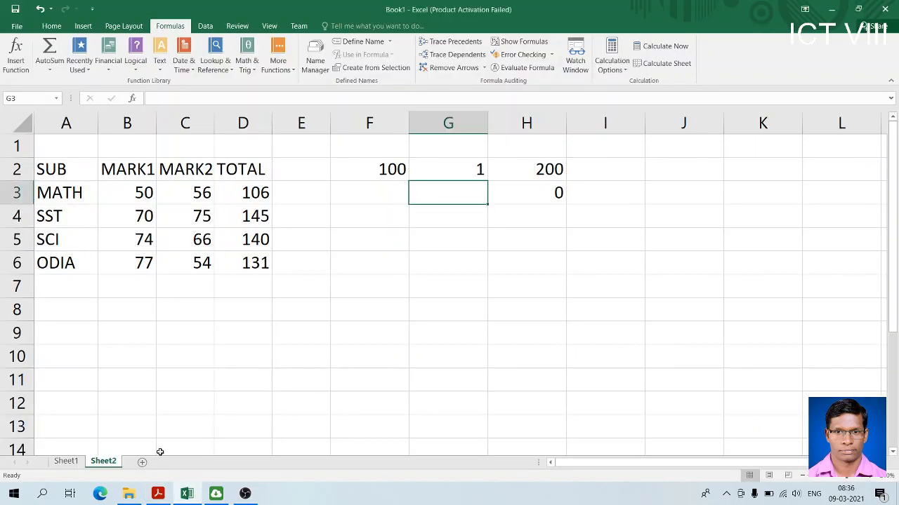
{"action": "left_click", "coordinate": [144, 463]}
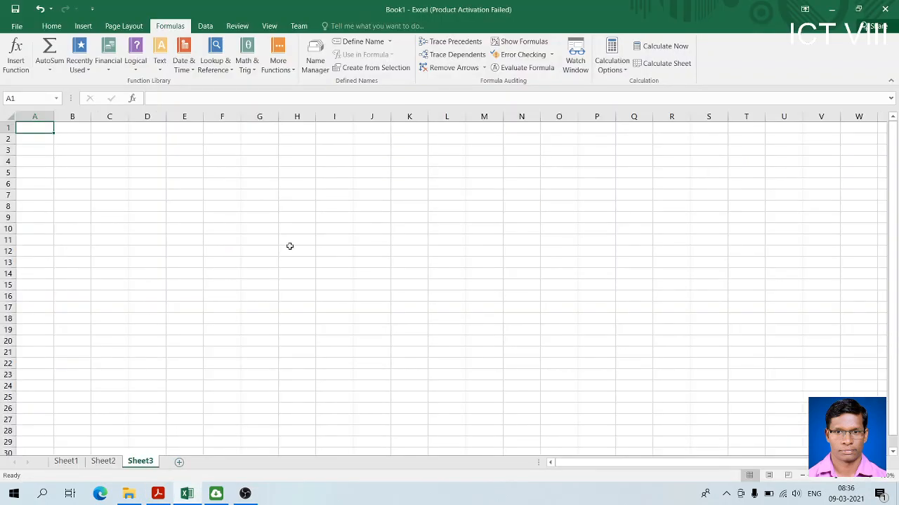
{"action": "left_click", "coordinate": [873, 477]}
{"action": "left_click", "coordinate": [873, 476]}
{"action": "left_click", "coordinate": [873, 476]}
{"action": "left_click", "coordinate": [873, 476]}
{"action": "left_click", "coordinate": [873, 477]}
{"action": "left_click", "coordinate": [874, 477]}
{"action": "left_click", "coordinate": [874, 477]}
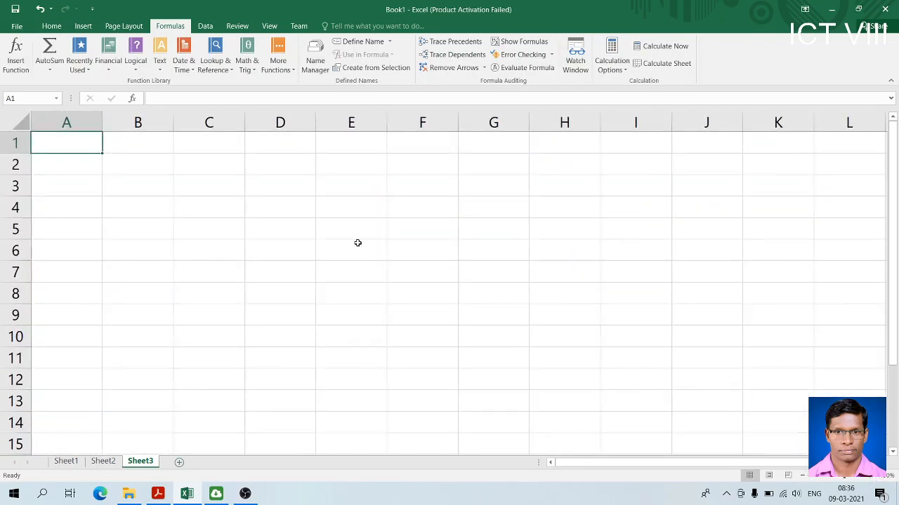
Enter the column headings KM in cell C2 and M in cell D2
{"action": "key", "text": "Down"}
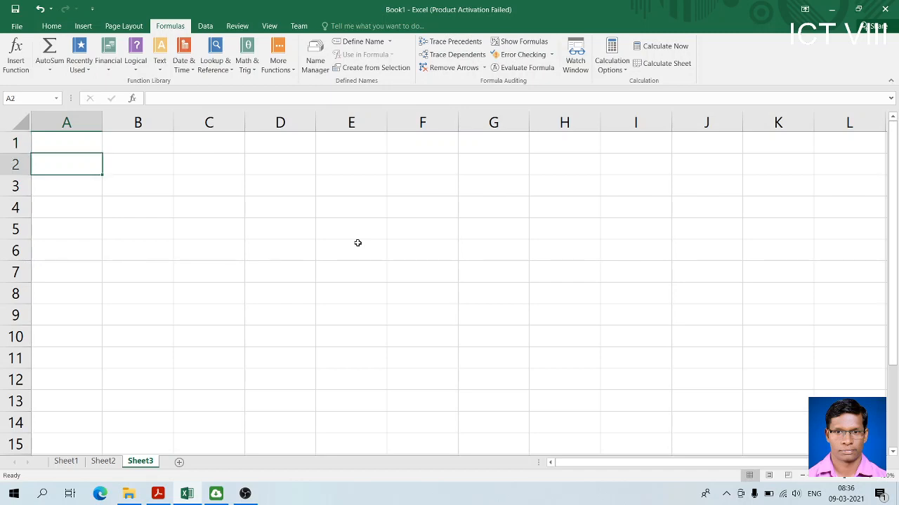
{"action": "key", "text": "Right"}
{"action": "key", "text": "Right"}
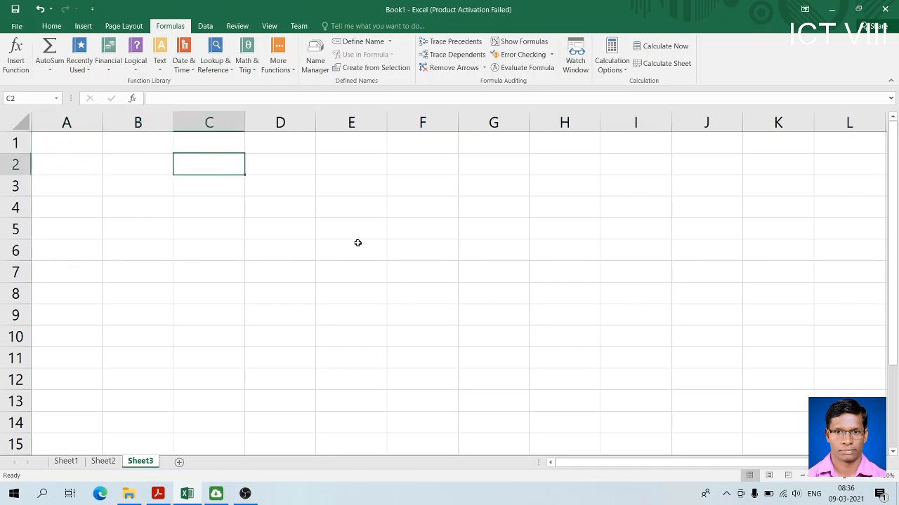
{"action": "type", "text": "KM"}
{"action": "key", "text": "Right"}
{"action": "type", "text": "M"}
{"action": "key", "text": "Right"}
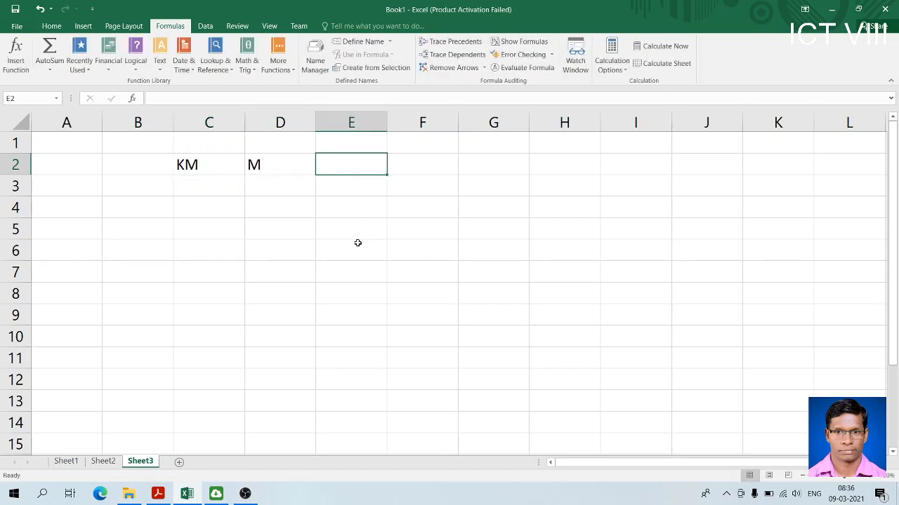
Enter 1 in cell C3 under KM and the conversion factor 1000 in cell A1
{"action": "key", "text": "Left"}
{"action": "key", "text": "Down"}
{"action": "key", "text": "Left"}
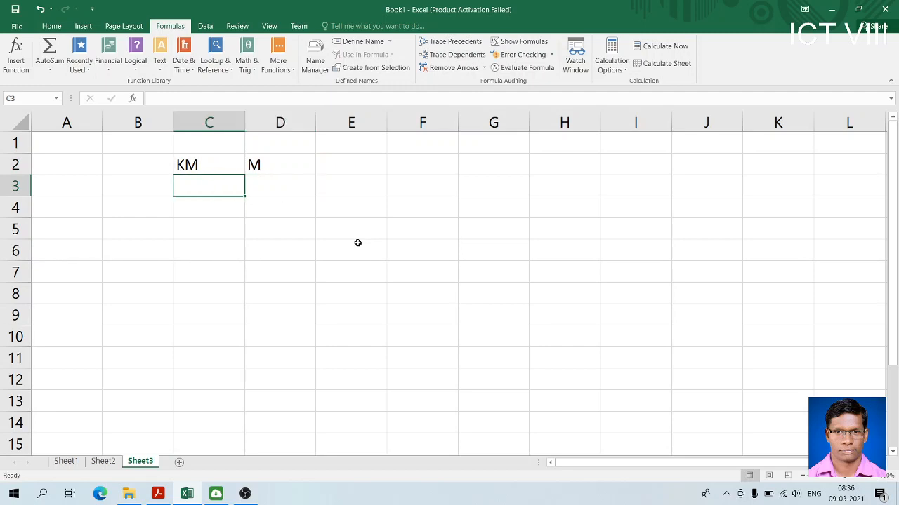
{"action": "type", "text": "1"}
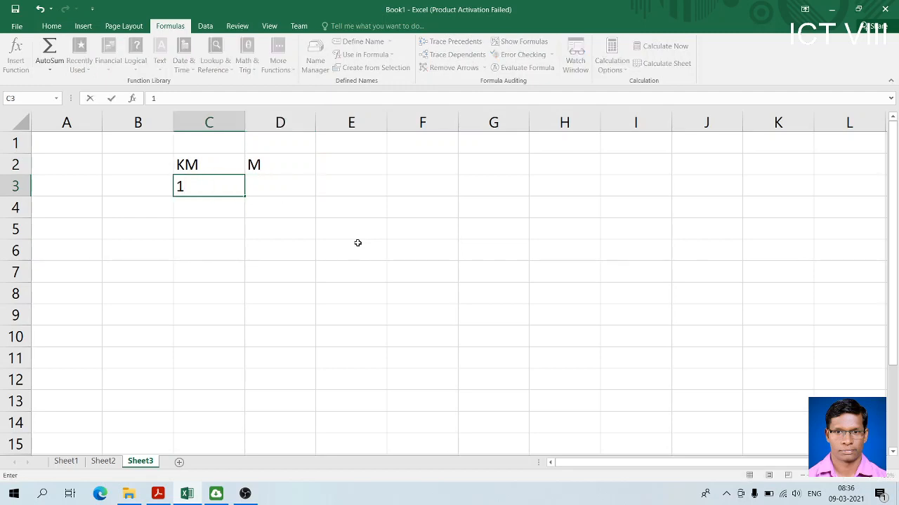
{"action": "key", "text": "Right"}
{"action": "key", "text": "Up"}
{"action": "key", "text": "Up"}
{"action": "key", "text": "Left"}
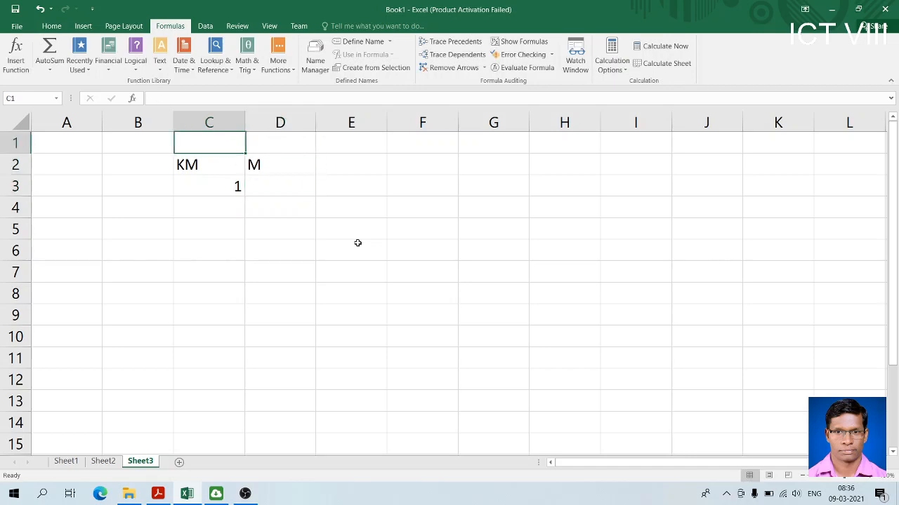
{"action": "key", "text": "Left"}
{"action": "key", "text": "Left"}
{"action": "type", "text": "1000"}
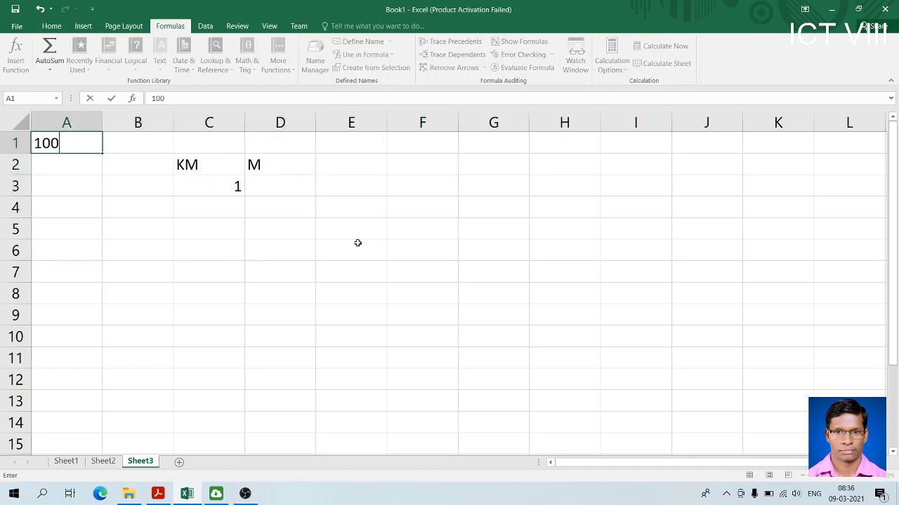
Enter the formula =C3*A1 in cell D3 to convert the kilometres to metres
{"action": "key", "text": "Down"}
{"action": "key", "text": "Right"}
{"action": "key", "text": "Right"}
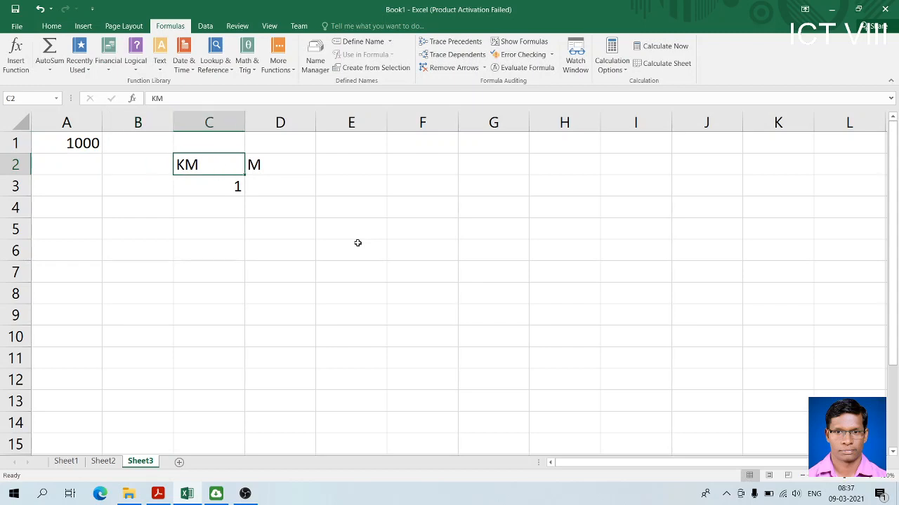
{"action": "key", "text": "Down"}
{"action": "key", "text": "Right"}
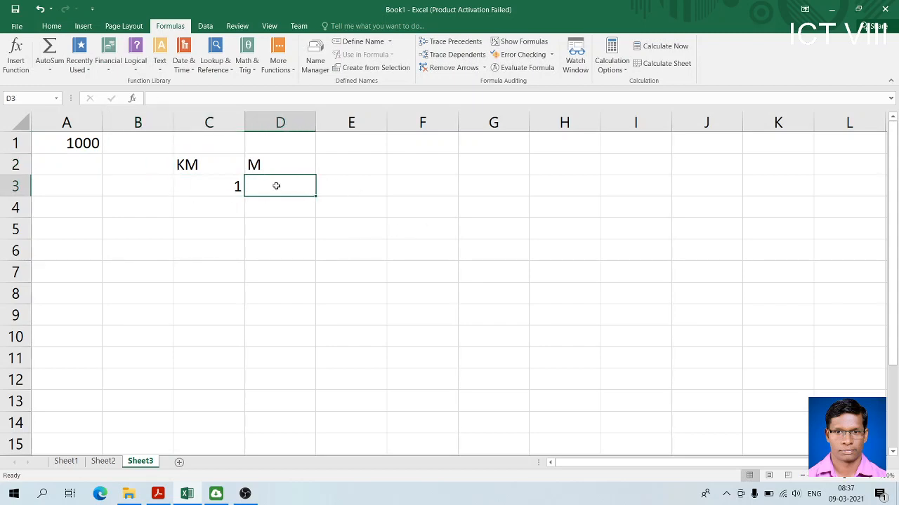
{"action": "type", "text": "="}
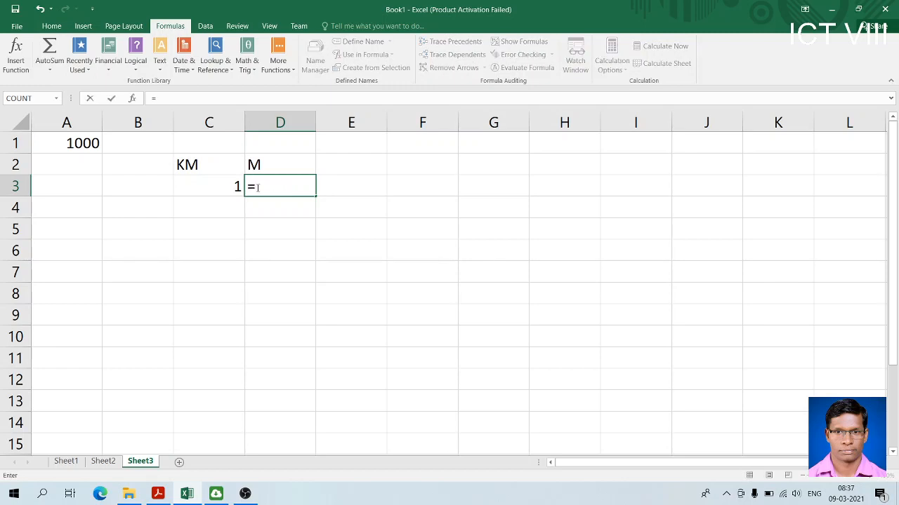
{"action": "left_click", "coordinate": [218, 193]}
{"action": "type", "text": "*"}
{"action": "left_click", "coordinate": [68, 144]}
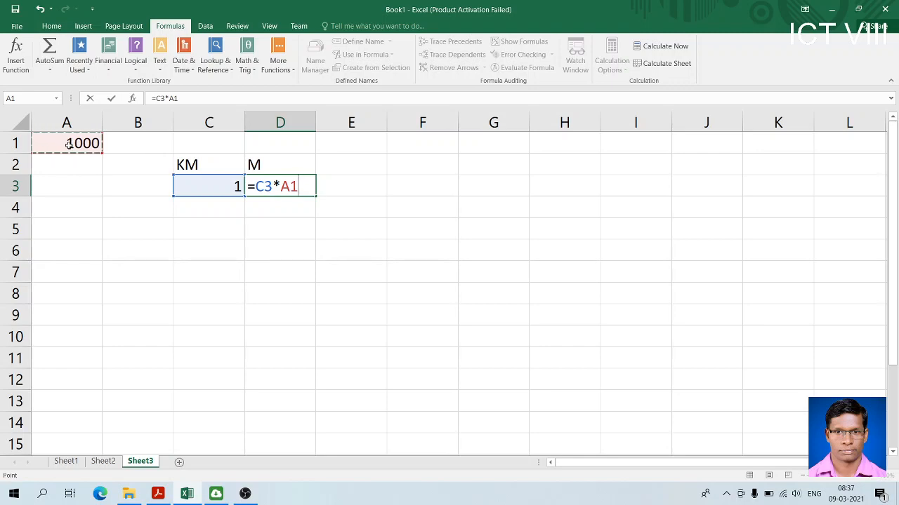
{"action": "key", "text": "Return"}
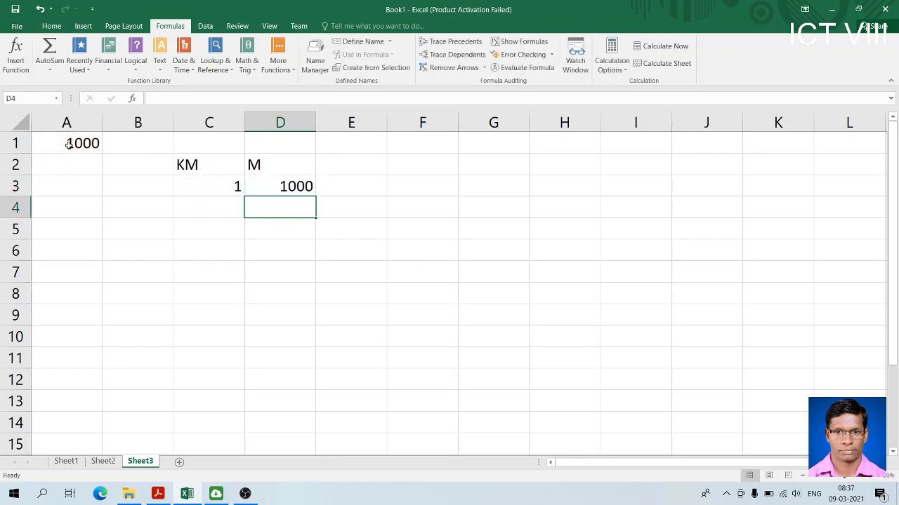
Change the heading in cell D2 to METER
{"action": "left_click", "coordinate": [265, 170]}
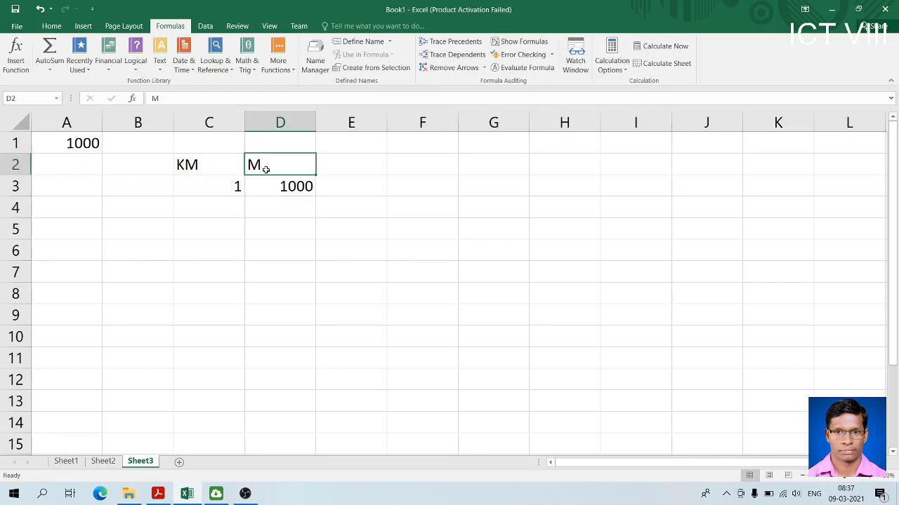
{"action": "double_click", "coordinate": [265, 170]}
{"action": "type", "text": "ETER"}
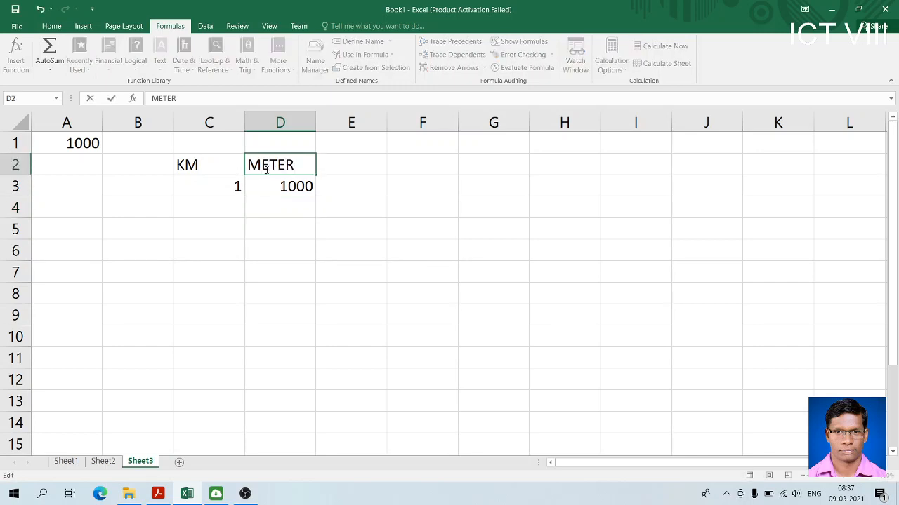
{"action": "key", "text": "Return"}
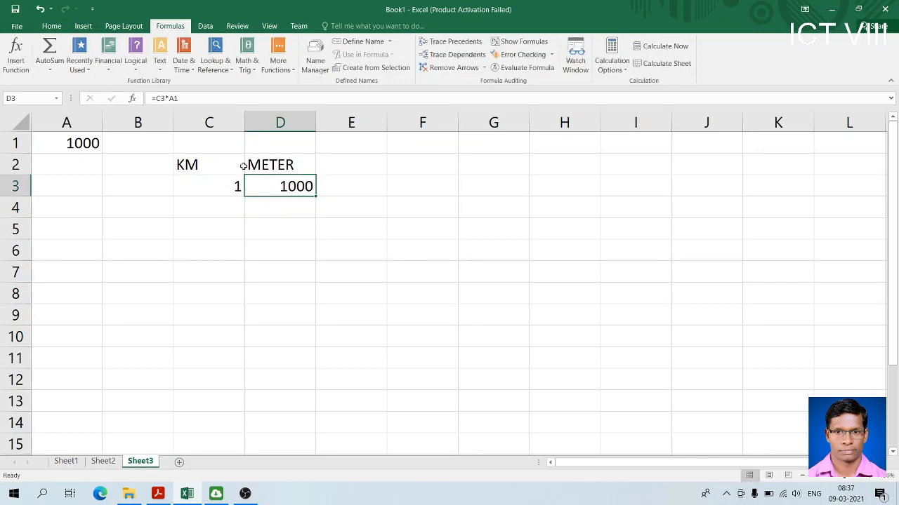
Enter 5 in cell C4 as the second kilometre value
{"action": "left_click", "coordinate": [223, 169]}
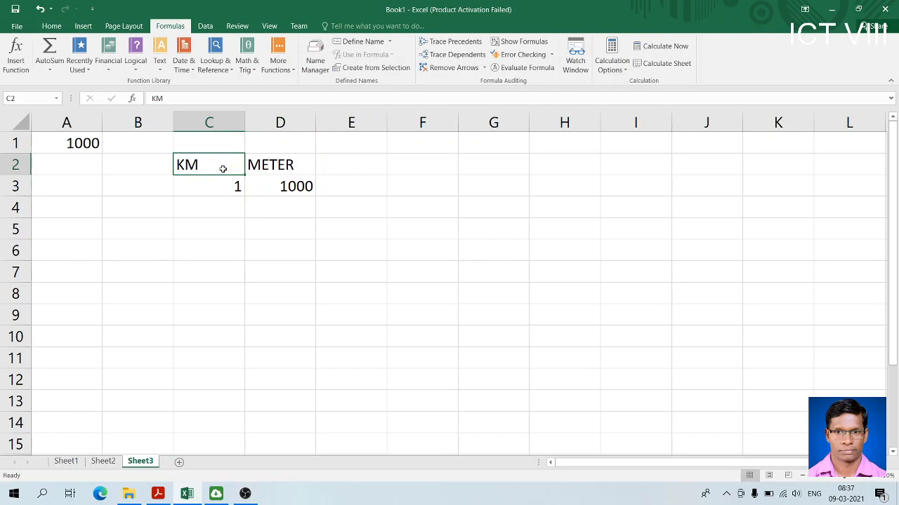
{"action": "left_click", "coordinate": [292, 182]}
{"action": "left_click", "coordinate": [226, 191]}
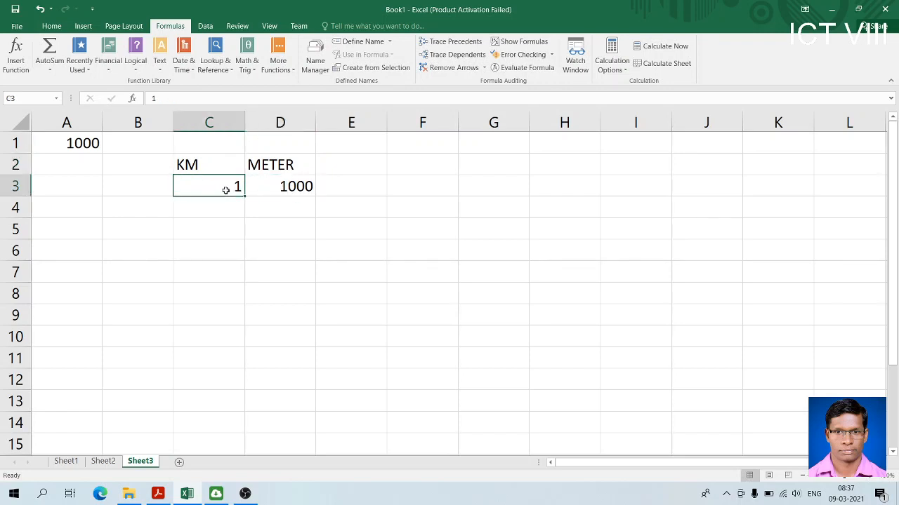
{"action": "left_click", "coordinate": [239, 205]}
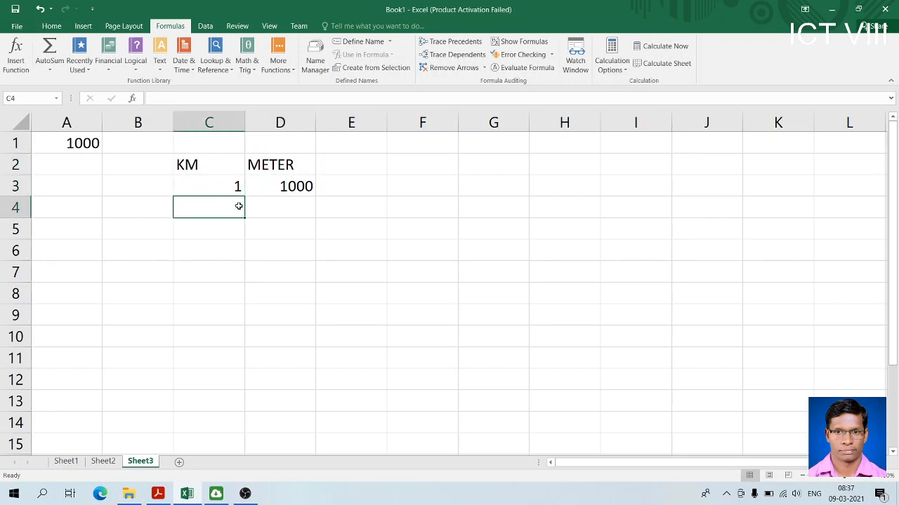
{"action": "type", "text": "5"}
{"action": "key", "text": "Return"}
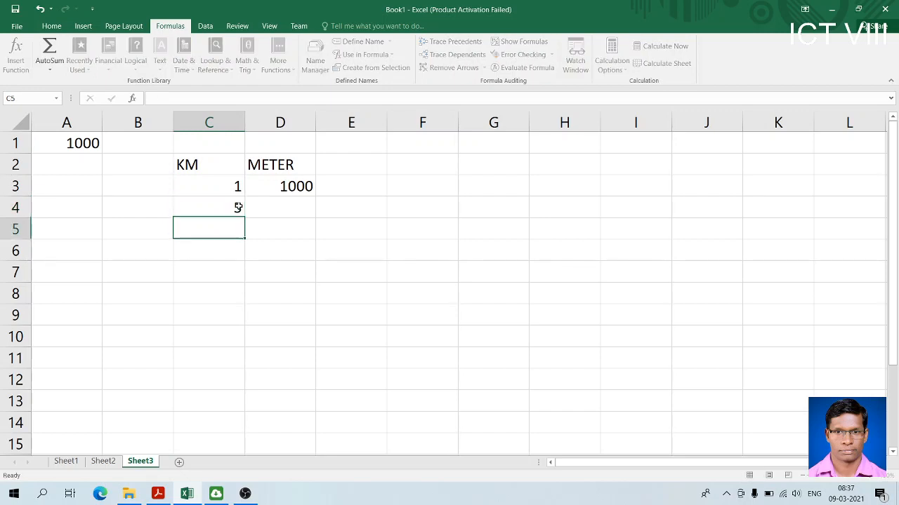
Enter 10 in cell C5 of the KM column
{"action": "left_click", "coordinate": [238, 207]}
{"action": "key", "text": "Down"}
{"action": "key", "text": "Left"}
{"action": "key", "text": "Down"}
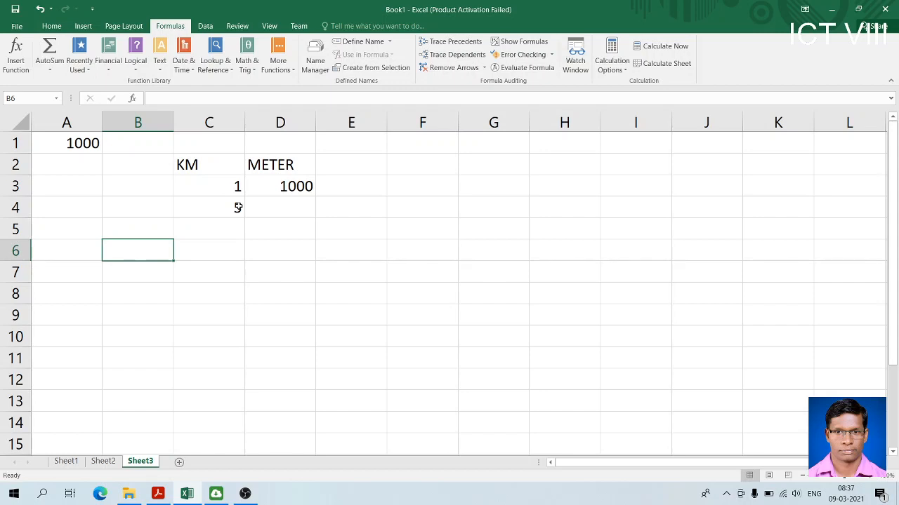
{"action": "key", "text": "Down"}
{"action": "key", "text": "Up"}
{"action": "key", "text": "Up"}
{"action": "key", "text": "Right"}
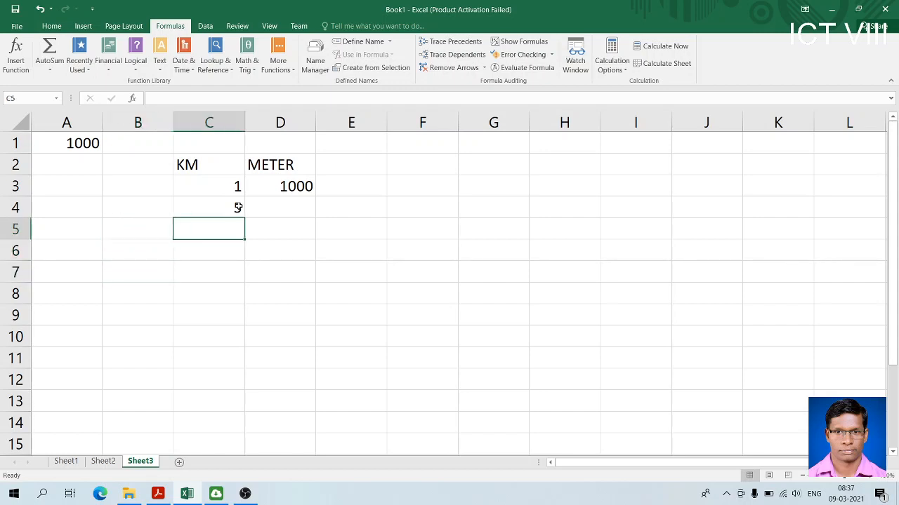
{"action": "type", "text": "10"}
{"action": "key", "text": "Return"}
Enter 14 in cell C6 and 20 in cell C7 to complete the KM column
{"action": "key", "text": "Right"}
{"action": "key", "text": "Left"}
{"action": "type", "text": "14"}
{"action": "key", "text": "Return"}
{"action": "key", "text": "Right"}
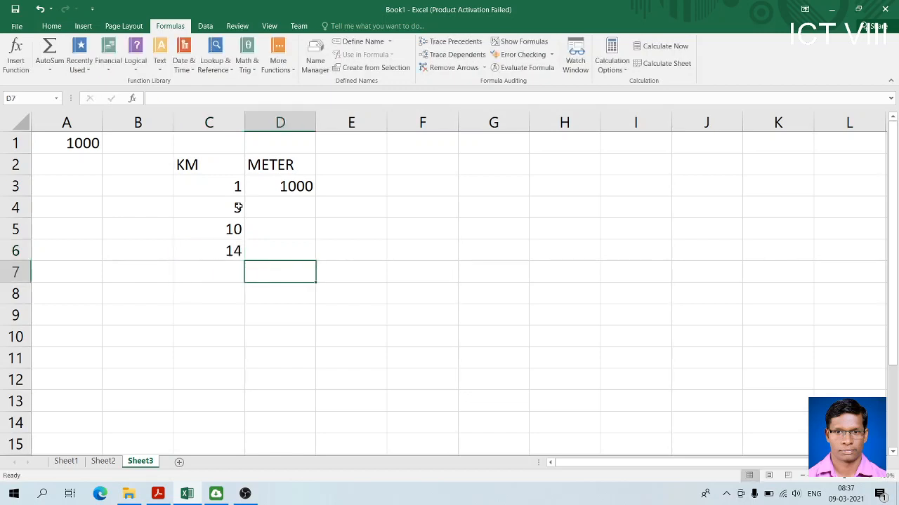
{"action": "key", "text": "Left"}
{"action": "type", "text": "20"}
{"action": "key", "text": "Right"}
Fill the conversion formula from D3 down to D7 and apply all borders to the table in C2:D7
{"action": "left_click", "coordinate": [297, 189]}
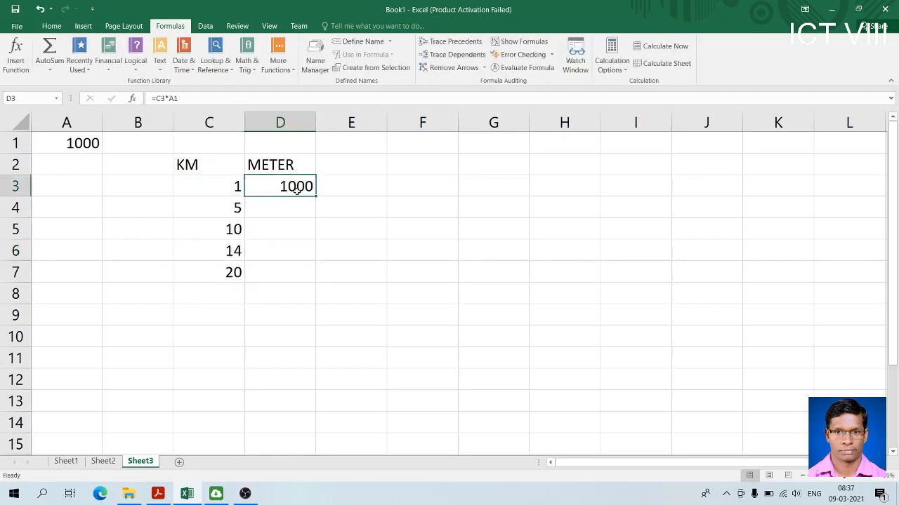
{"action": "left_click_drag", "start_coordinate": [316, 196], "coordinate": [320, 281]}
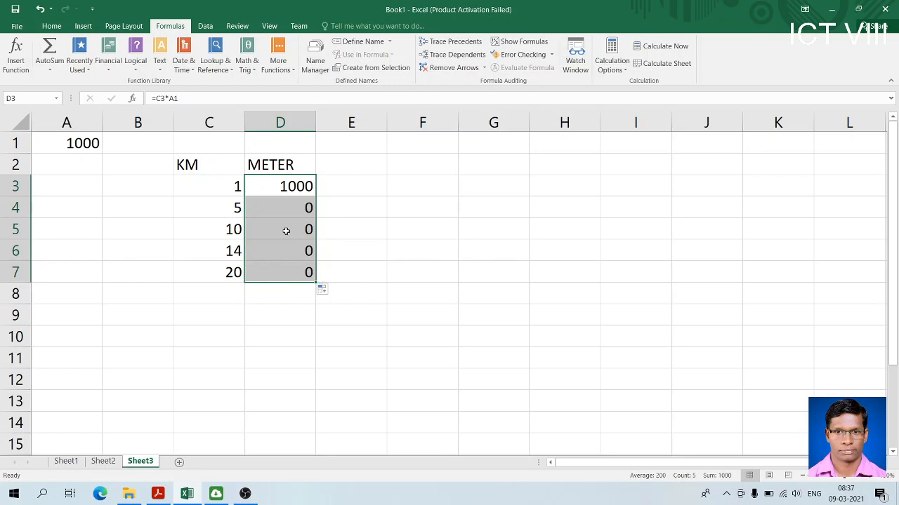
{"action": "left_click_drag", "start_coordinate": [212, 169], "coordinate": [281, 273]}
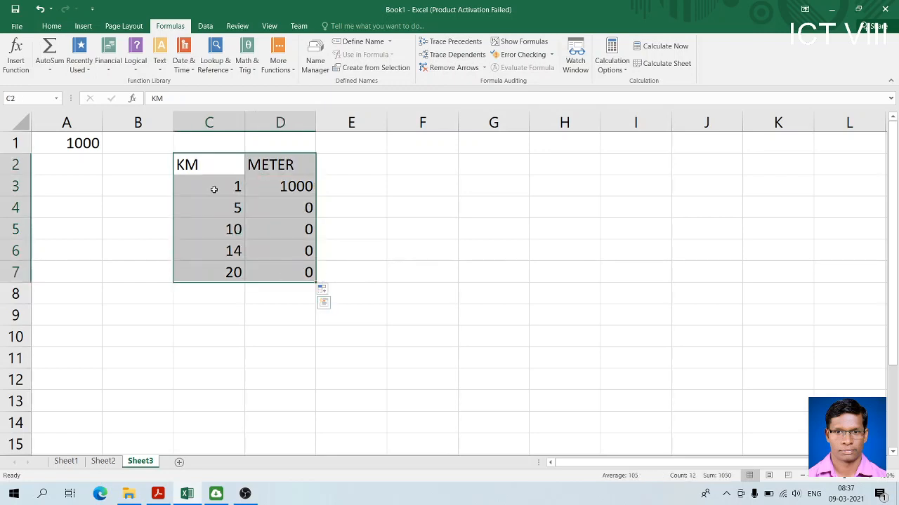
{"action": "left_click", "coordinate": [52, 27]}
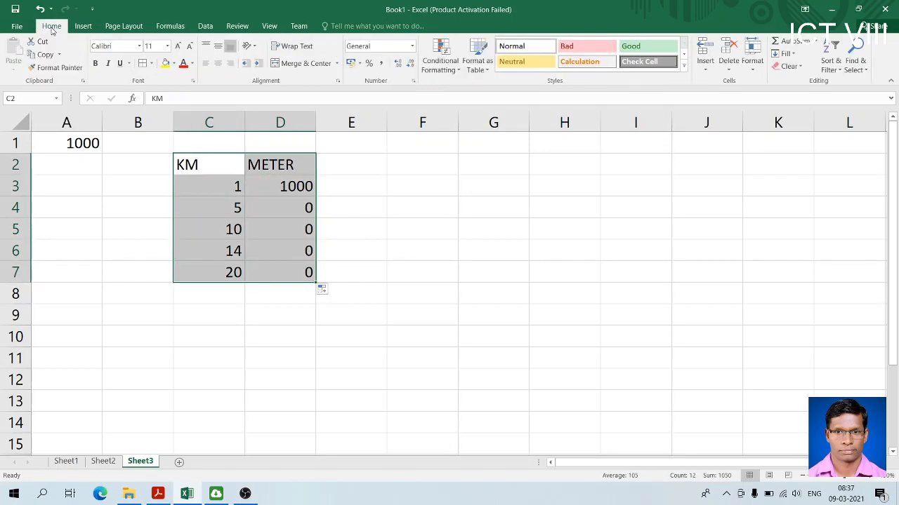
{"action": "left_click", "coordinate": [141, 65]}
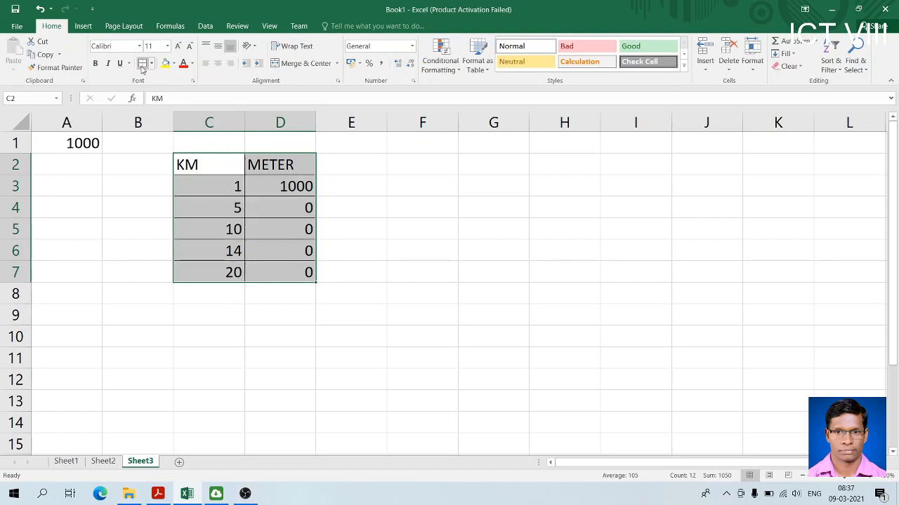
{"action": "left_click", "coordinate": [291, 221]}
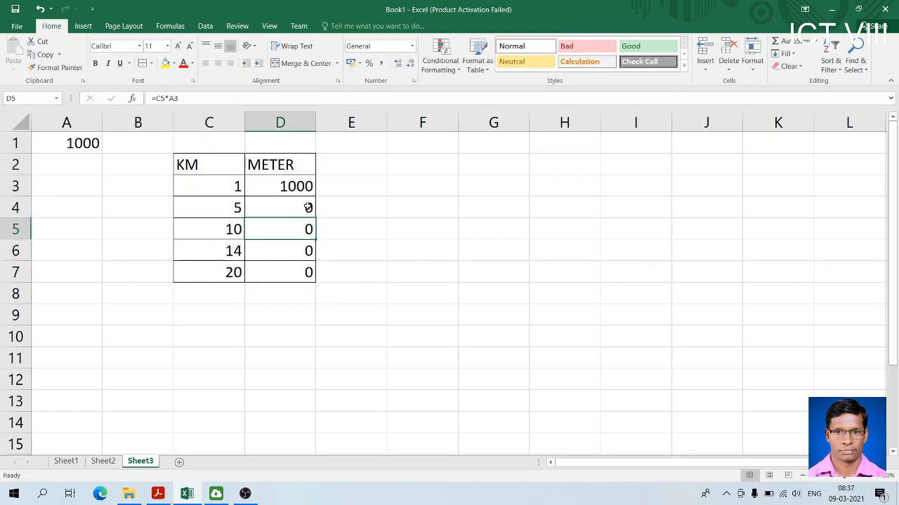
Examine the conversion formulas in D3 and D4 against their KM values and the multiplier in A1
{"action": "left_click", "coordinate": [298, 207]}
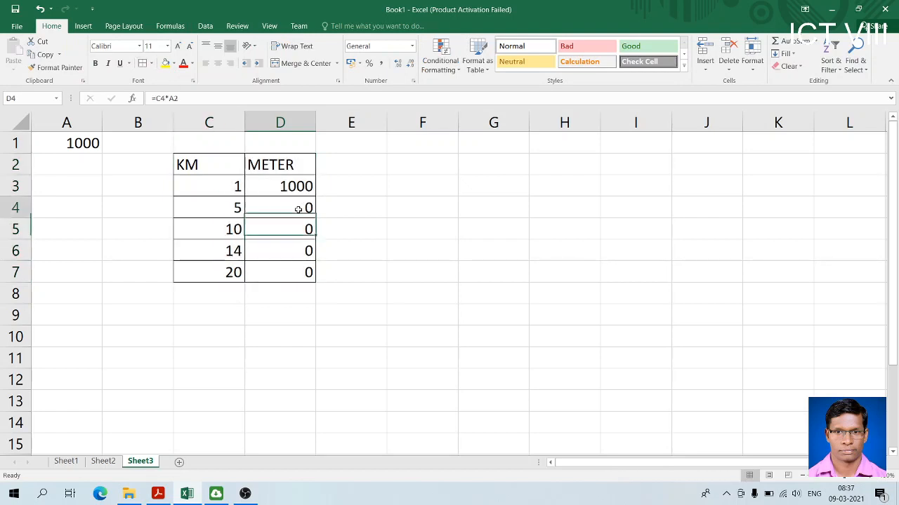
{"action": "left_click", "coordinate": [238, 186]}
{"action": "left_click", "coordinate": [284, 186]}
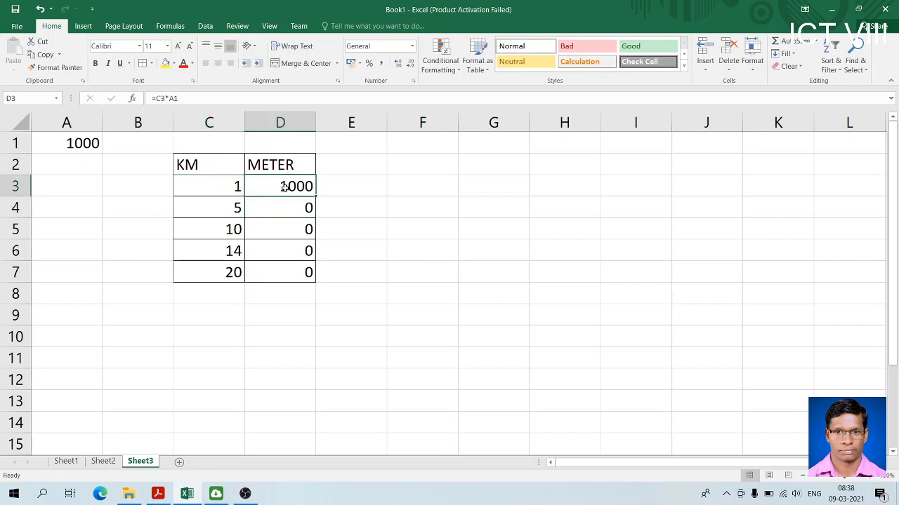
{"action": "left_click", "coordinate": [232, 213]}
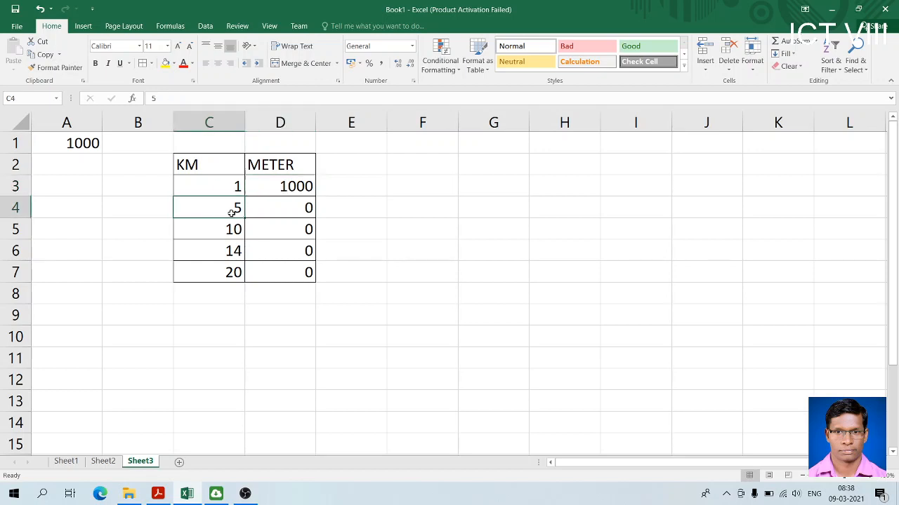
{"action": "left_click", "coordinate": [288, 208]}
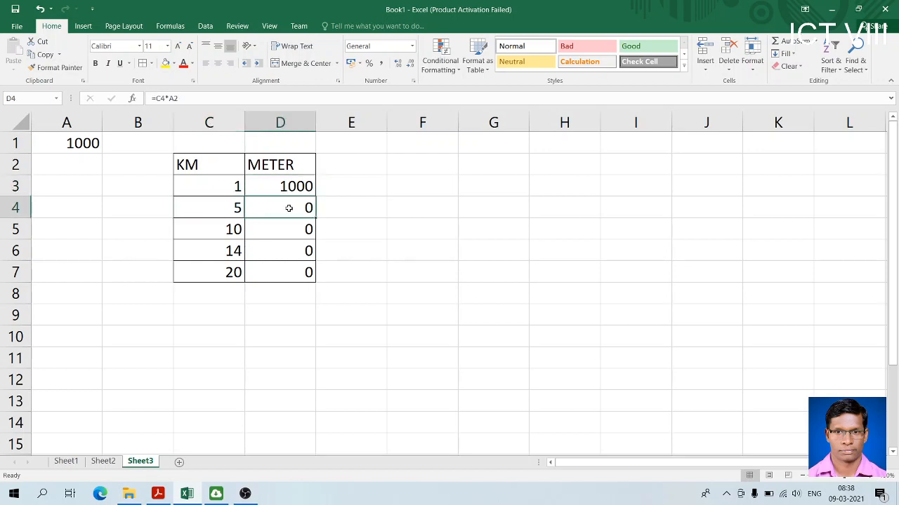
{"action": "left_click", "coordinate": [288, 190]}
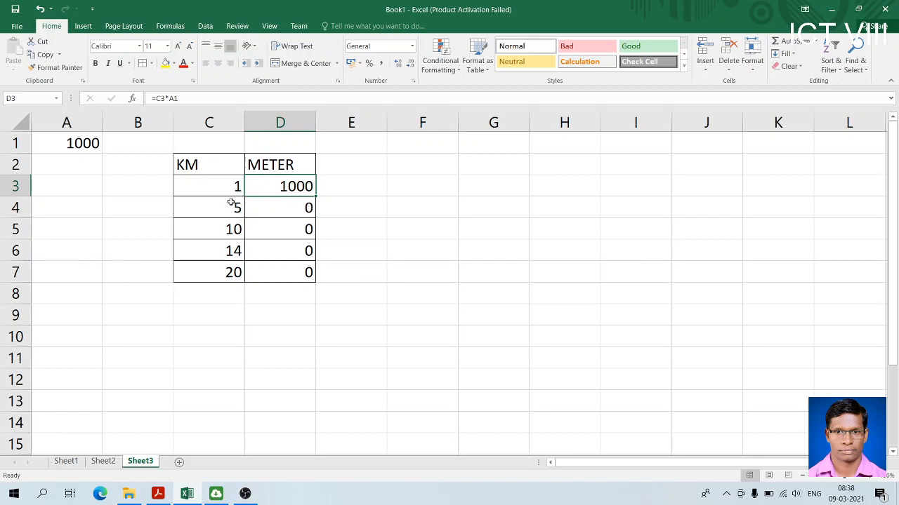
{"action": "left_click", "coordinate": [870, 476]}
{"action": "left_click", "coordinate": [871, 476]}
{"action": "left_click", "coordinate": [871, 476]}
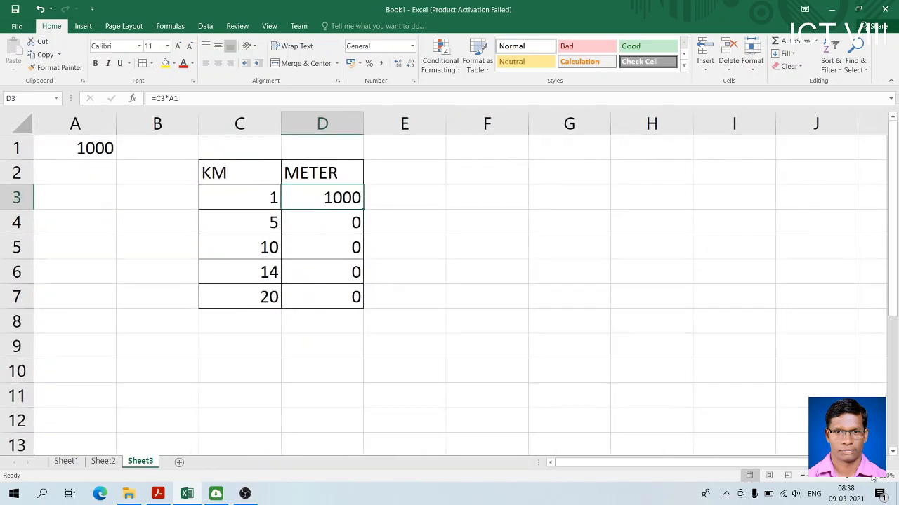
{"action": "left_click", "coordinate": [341, 224]}
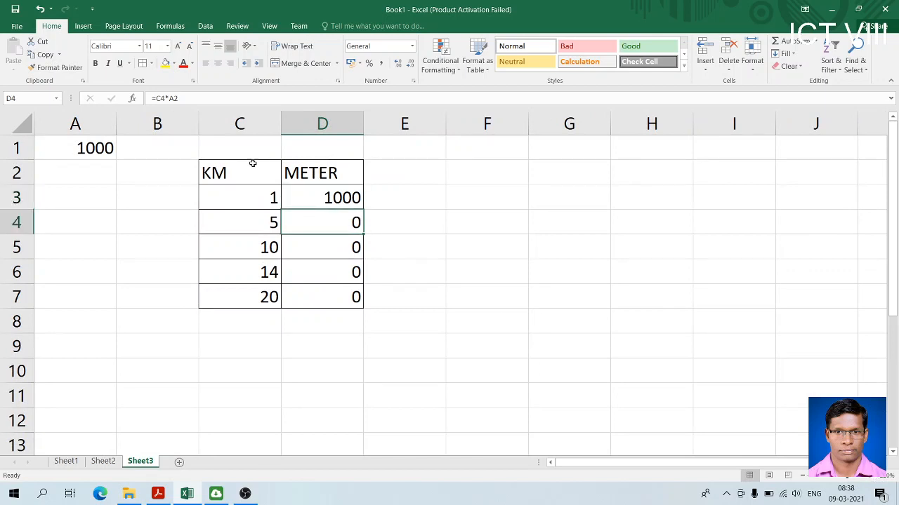
{"action": "left_click", "coordinate": [94, 147]}
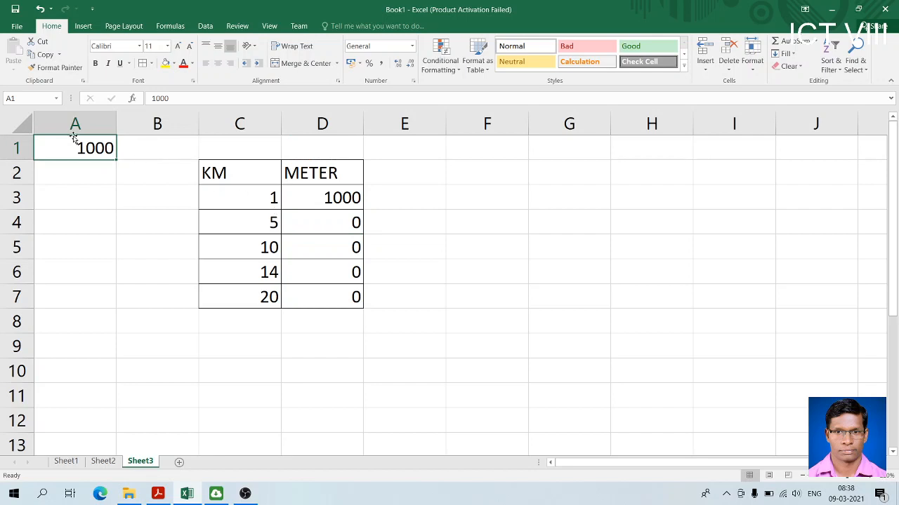
{"action": "left_click", "coordinate": [335, 200]}
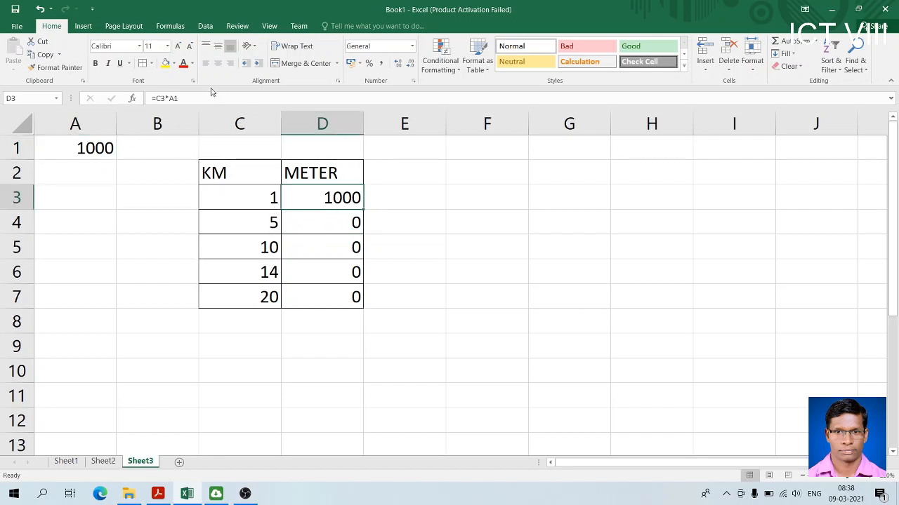
Change the formula in D3 to =C3*$A$1 so the reference to A1 is absolute
{"action": "double_click", "coordinate": [302, 194]}
{"action": "left_click", "coordinate": [323, 198]}
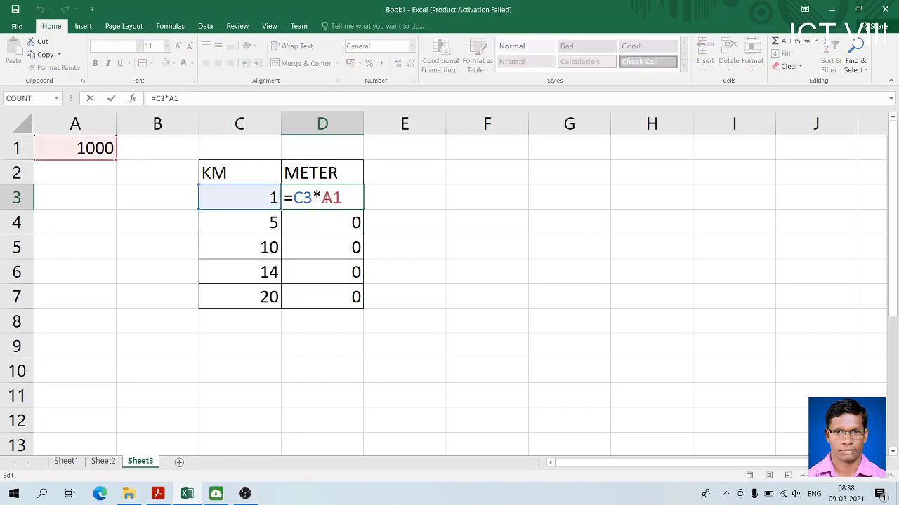
{"action": "type", "text": "$A$"}
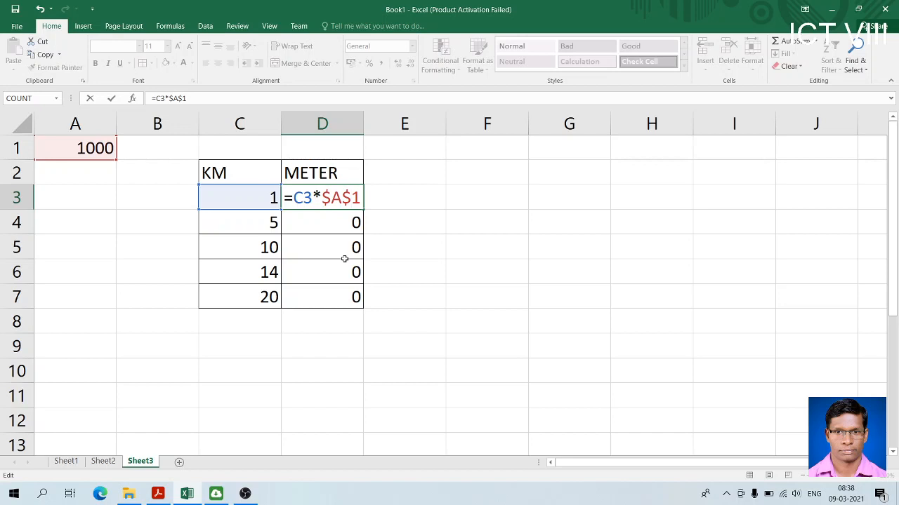
{"action": "key", "text": "Return"}
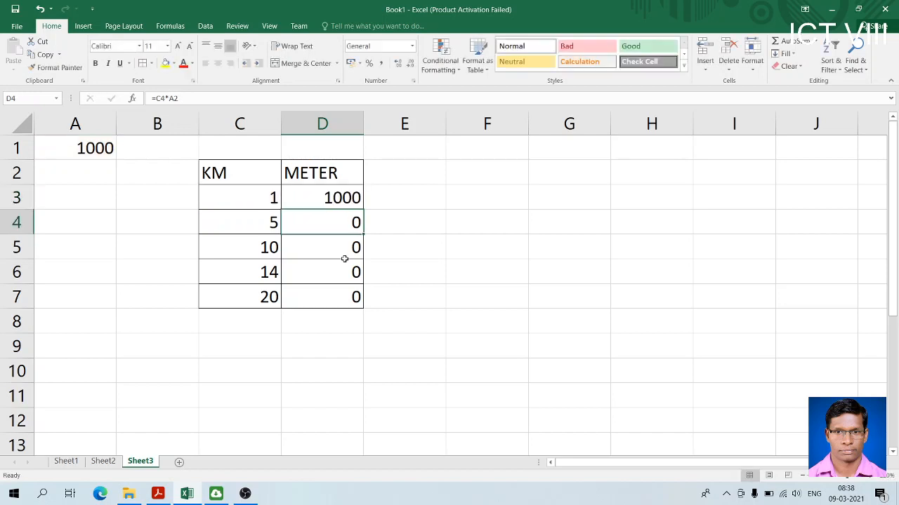
Fill the absolute-reference formula from D3 down to D7 and check the copied formulas in the METER column
{"action": "left_click", "coordinate": [346, 199]}
{"action": "left_click_drag", "start_coordinate": [365, 209], "coordinate": [369, 315]}
{"action": "left_click", "coordinate": [337, 224]}
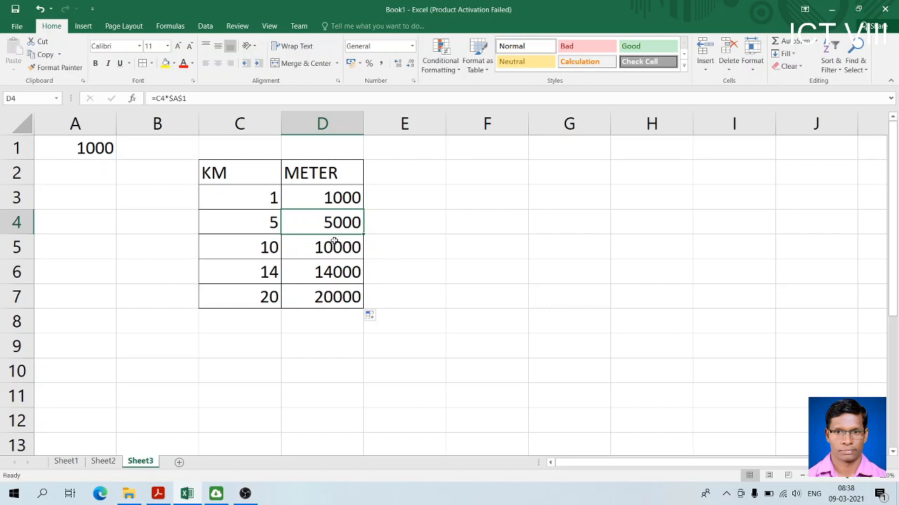
{"action": "left_click", "coordinate": [331, 252]}
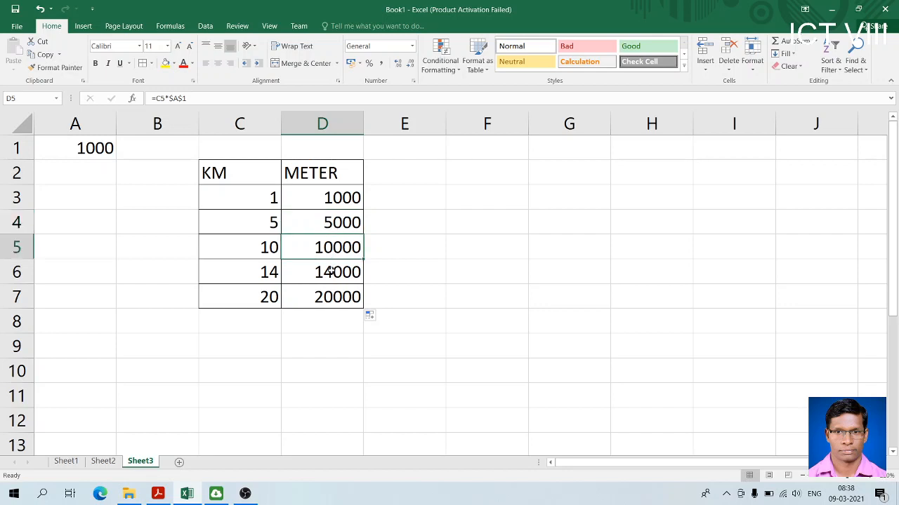
{"action": "left_click", "coordinate": [330, 273]}
{"action": "left_click", "coordinate": [330, 302]}
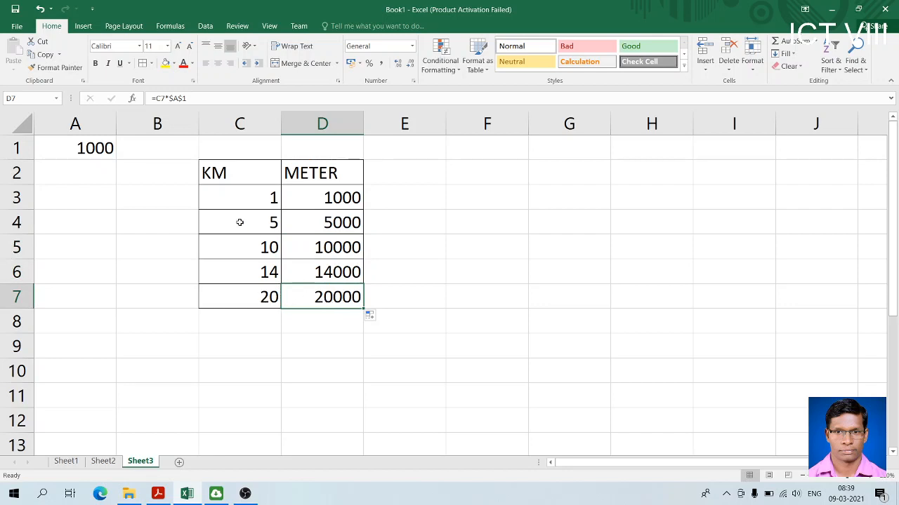
Apply the Good cell style to the multiplier in cell A1
{"action": "left_click", "coordinate": [85, 147]}
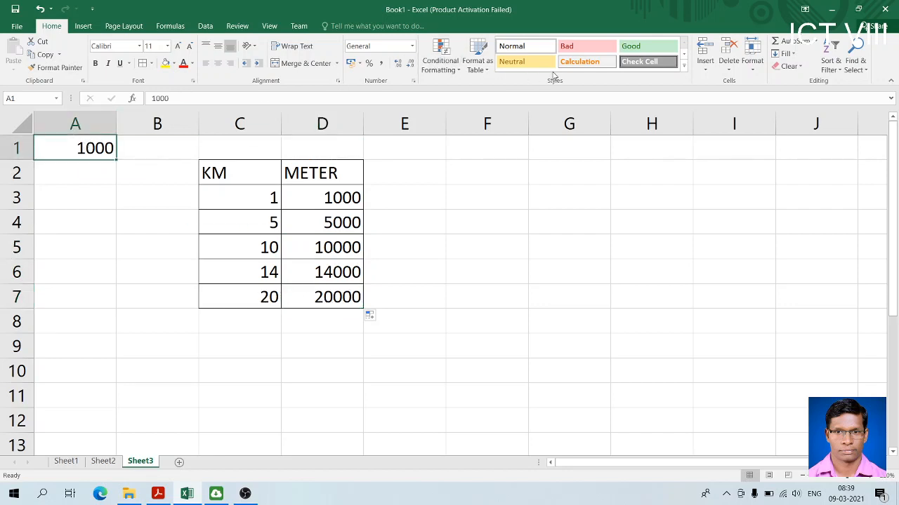
{"action": "left_click", "coordinate": [636, 47]}
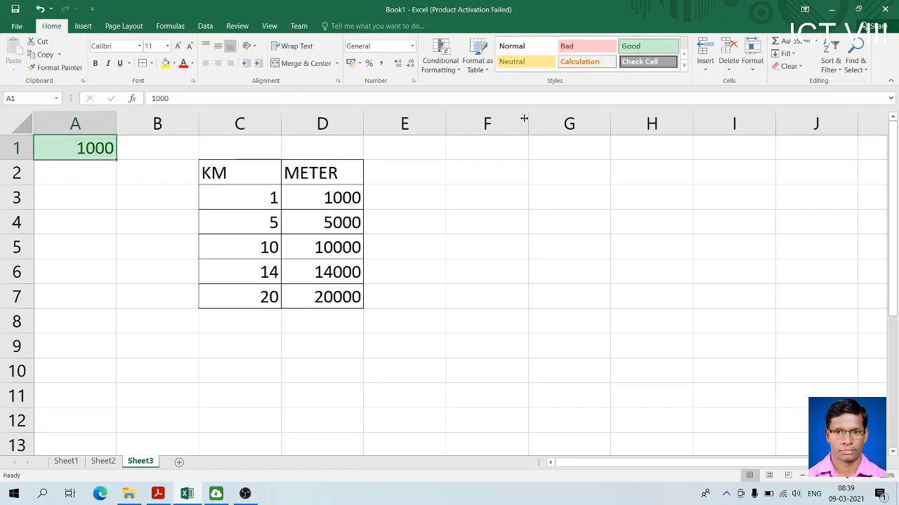
Examine the formula in D3, display the formulas of the whole sheet, and switch back to showing values
{"action": "left_click_drag", "start_coordinate": [326, 197], "coordinate": [320, 295]}
{"action": "left_click", "coordinate": [322, 223]}
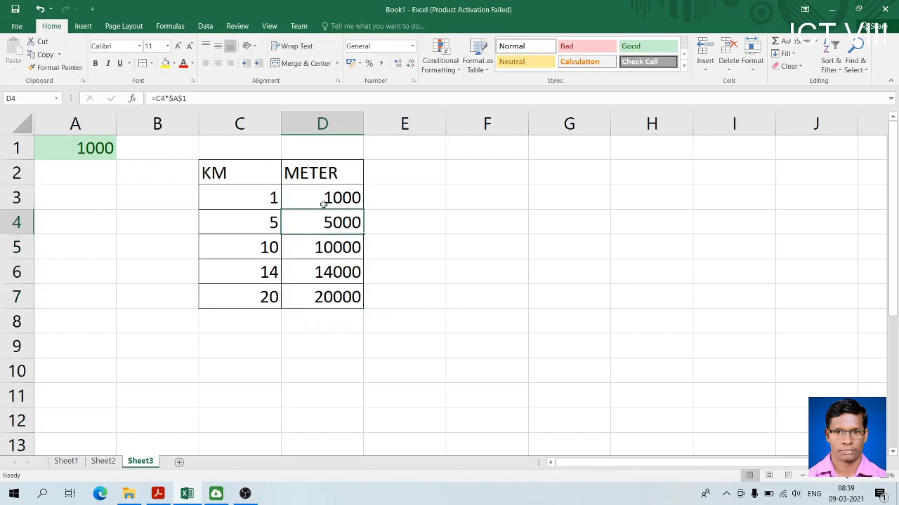
{"action": "left_click", "coordinate": [323, 204]}
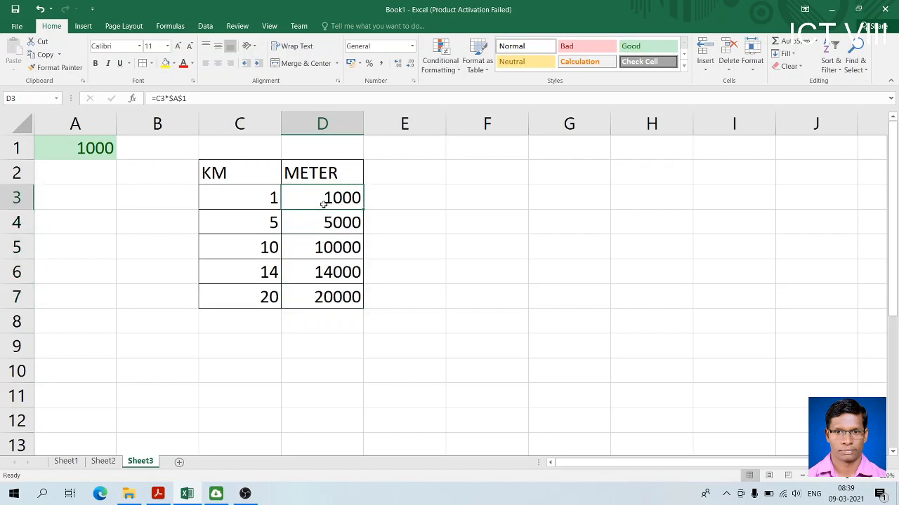
{"action": "double_click", "coordinate": [314, 197]}
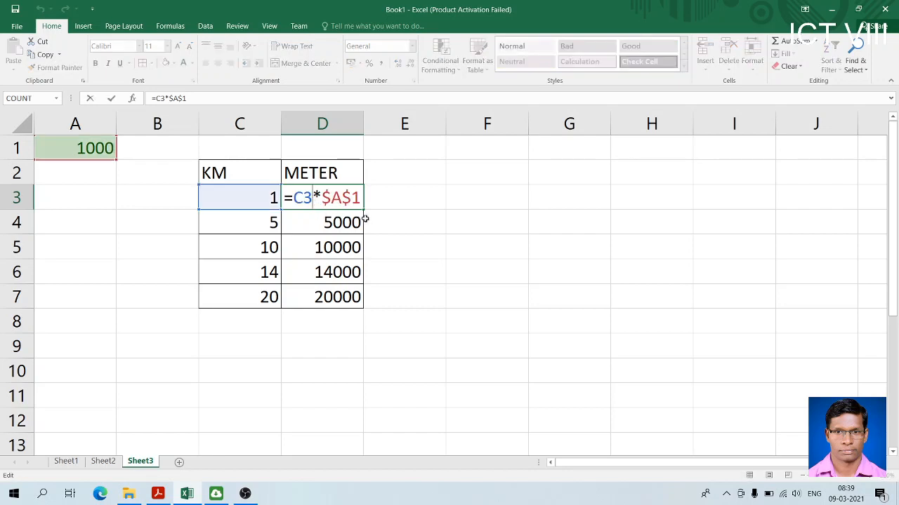
{"action": "left_click", "coordinate": [391, 198]}
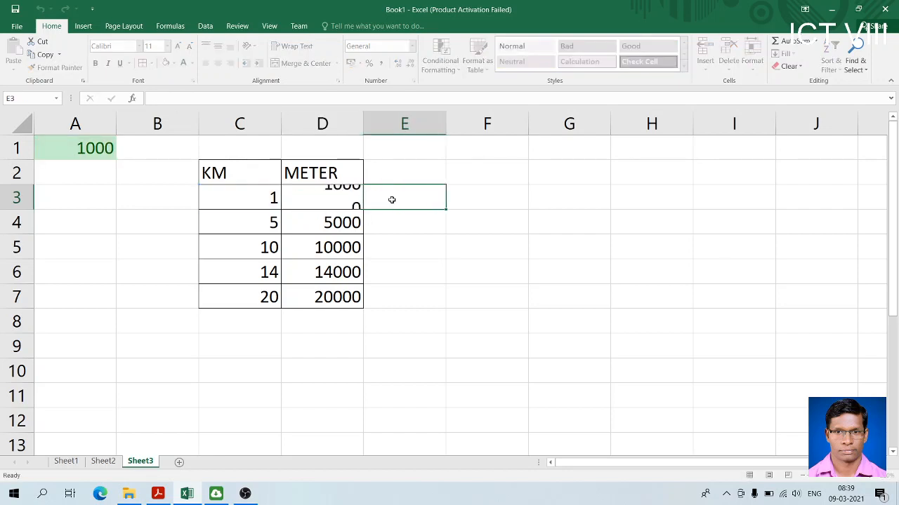
{"action": "left_click", "coordinate": [337, 199]}
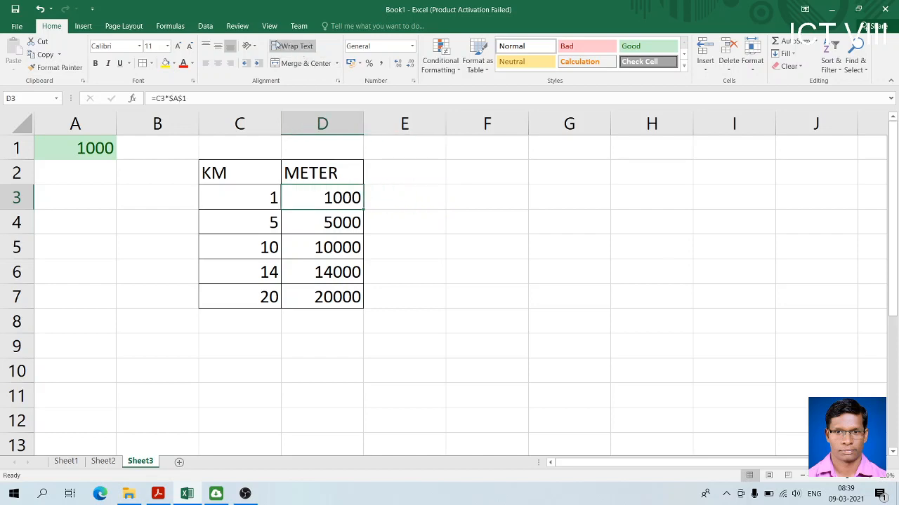
{"action": "left_click", "coordinate": [172, 26]}
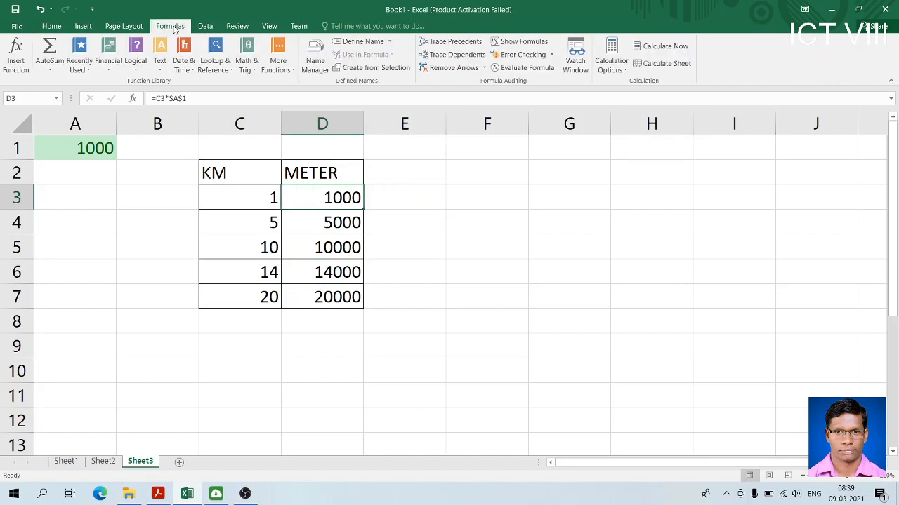
{"action": "left_click", "coordinate": [518, 43]}
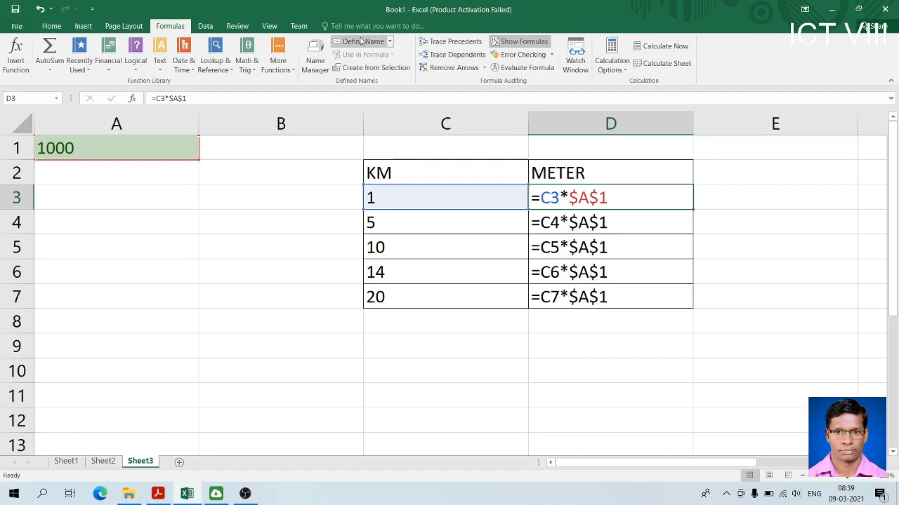
{"action": "left_click", "coordinate": [521, 44]}
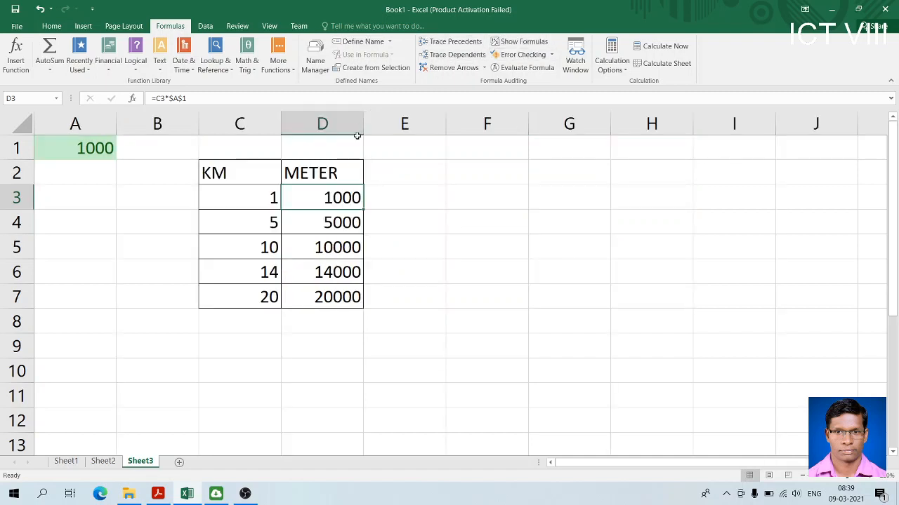
Remove both dollar signs from the formula in D3 so that it reads =C3*A1
{"action": "left_click", "coordinate": [184, 98]}
{"action": "key", "text": "BackSpace"}
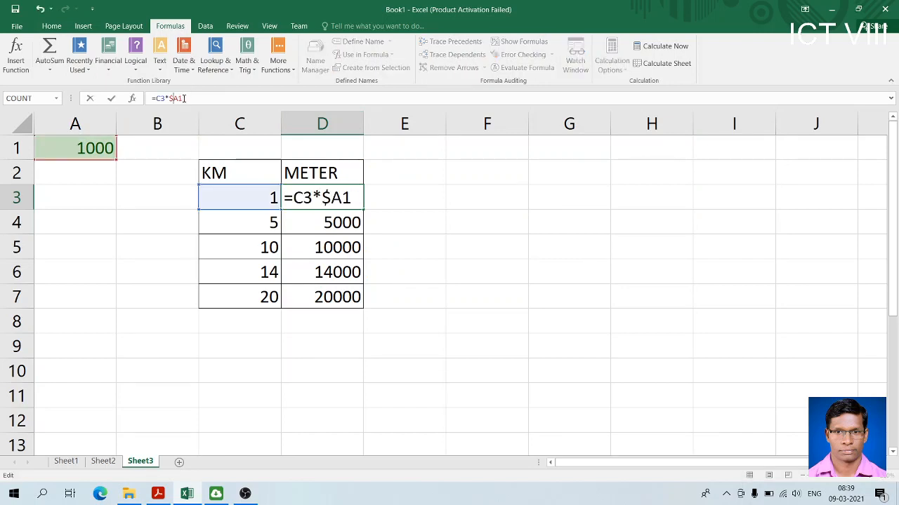
{"action": "key", "text": "BackSpace"}
{"action": "key", "text": "Return"}
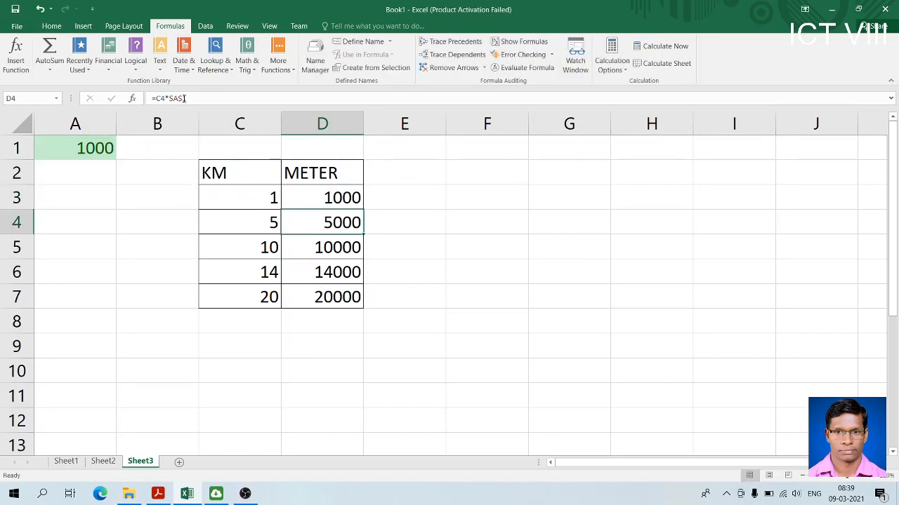
Fill the relative-reference formula from D3 down through D7 of the METER column
{"action": "left_click", "coordinate": [346, 198]}
{"action": "left_click", "coordinate": [364, 210]}
{"action": "mouse_move", "coordinate": [357, 198]}
{"action": "left_mouse_down"}
{"action": "mouse_move", "coordinate": [363, 212]}
{"action": "mouse_move", "coordinate": [351, 194]}
{"action": "mouse_move", "coordinate": [369, 208]}
{"action": "mouse_move", "coordinate": [371, 199]}
{"action": "mouse_move", "coordinate": [563, 178]}
{"action": "left_mouse_up"}
{"action": "left_click", "coordinate": [555, 178]}
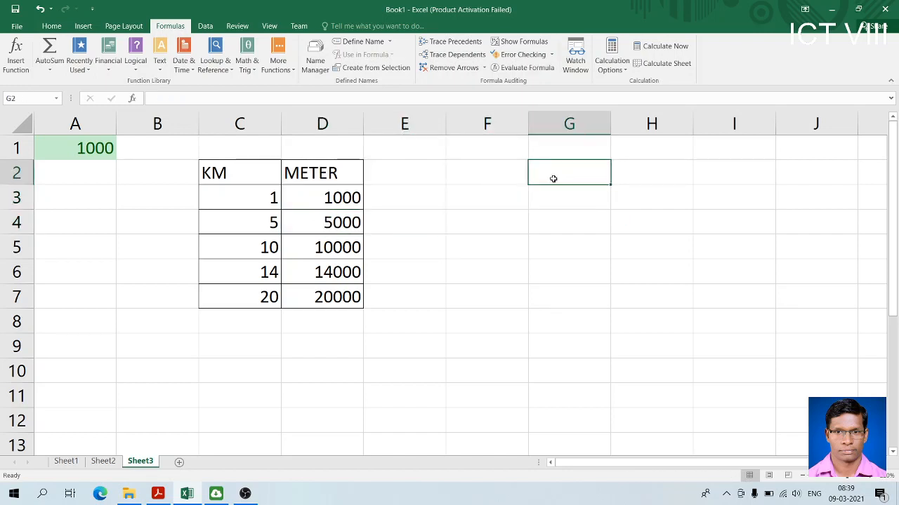
{"action": "double_click", "coordinate": [336, 200]}
{"action": "left_click_drag", "start_coordinate": [364, 209], "coordinate": [365, 307]}
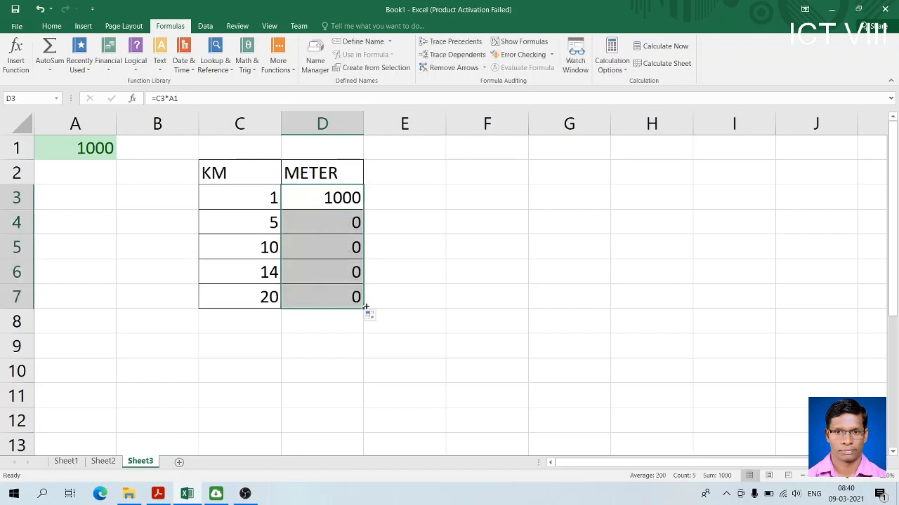
Show the sheet's formulas and examine which column A cell each METER formula from D3 to D7 references
{"action": "left_click", "coordinate": [520, 41]}
{"action": "left_click", "coordinate": [593, 206]}
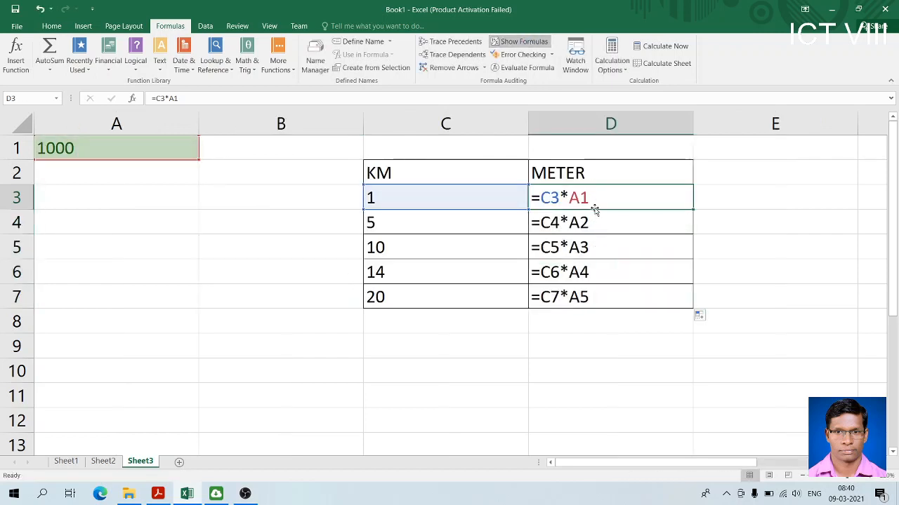
{"action": "left_click", "coordinate": [133, 177]}
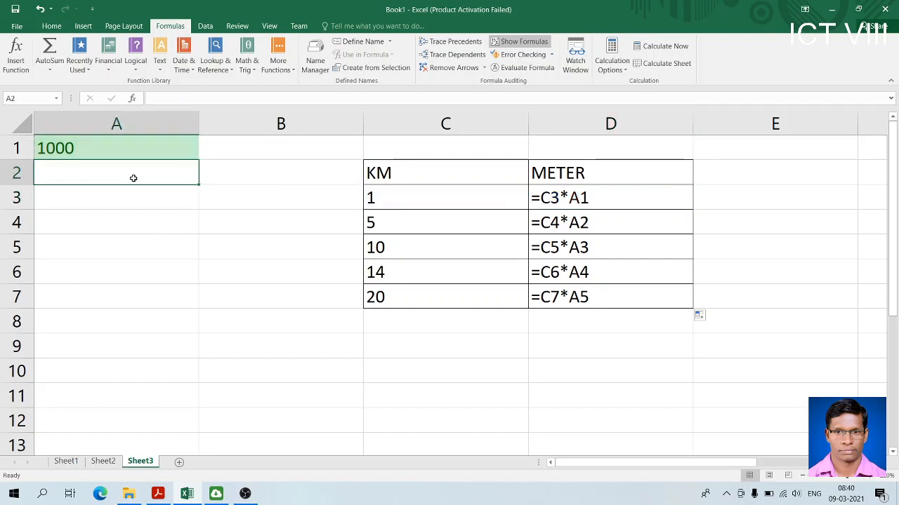
{"action": "left_click", "coordinate": [591, 225]}
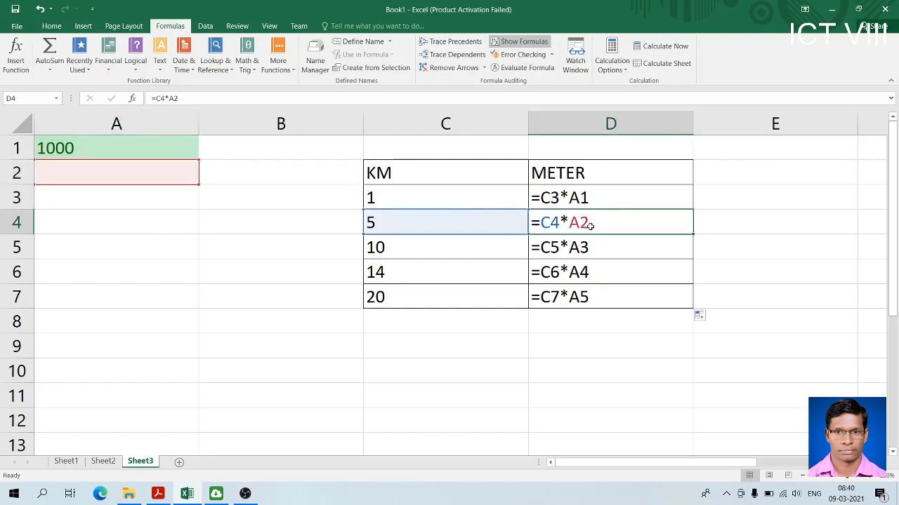
{"action": "left_click", "coordinate": [592, 250]}
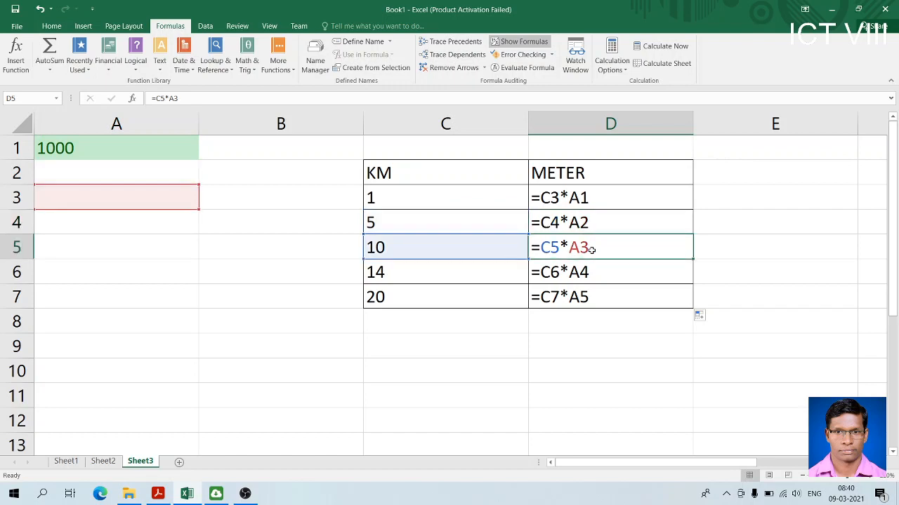
{"action": "left_click", "coordinate": [596, 276]}
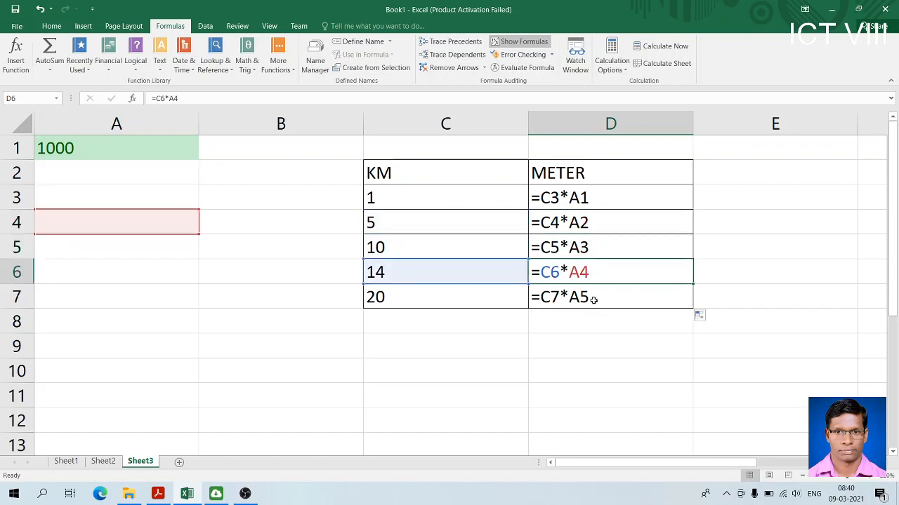
{"action": "left_click", "coordinate": [594, 301]}
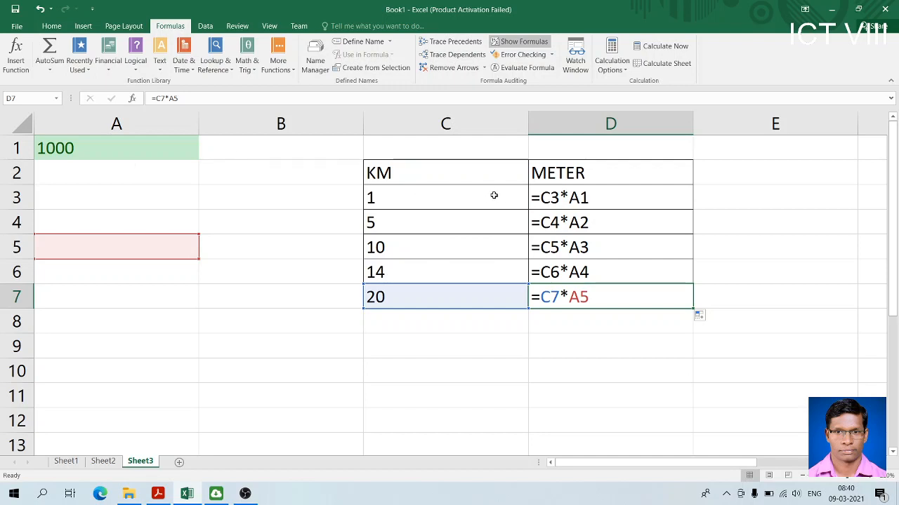
Switch the sheet back to showing values and make the A1 reference in D3 absolute, so the formula reads =C3*$A$1
{"action": "left_click", "coordinate": [515, 43]}
{"action": "left_click", "coordinate": [341, 194]}
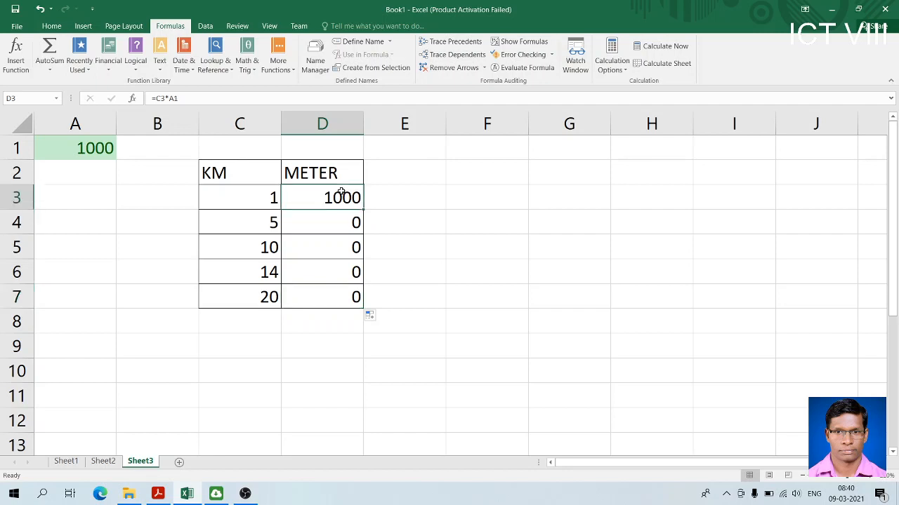
{"action": "double_click", "coordinate": [333, 194]}
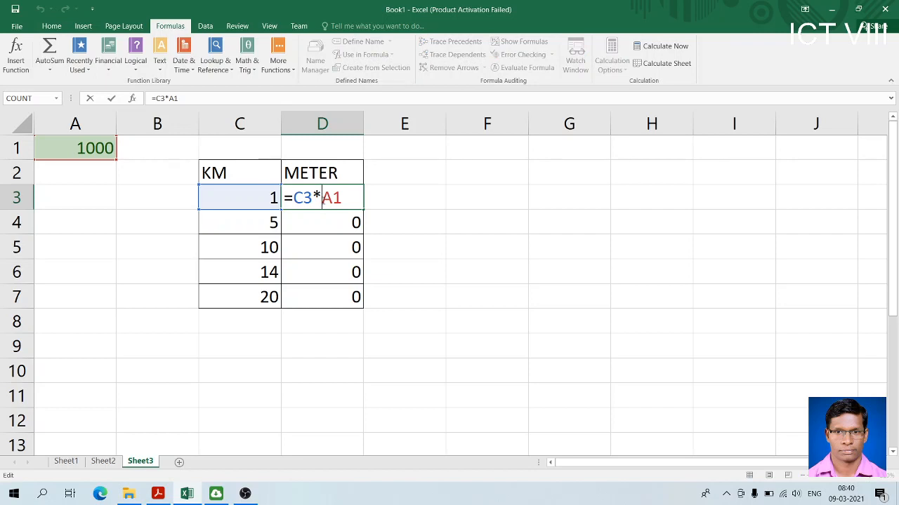
{"action": "type", "text": "$A$"}
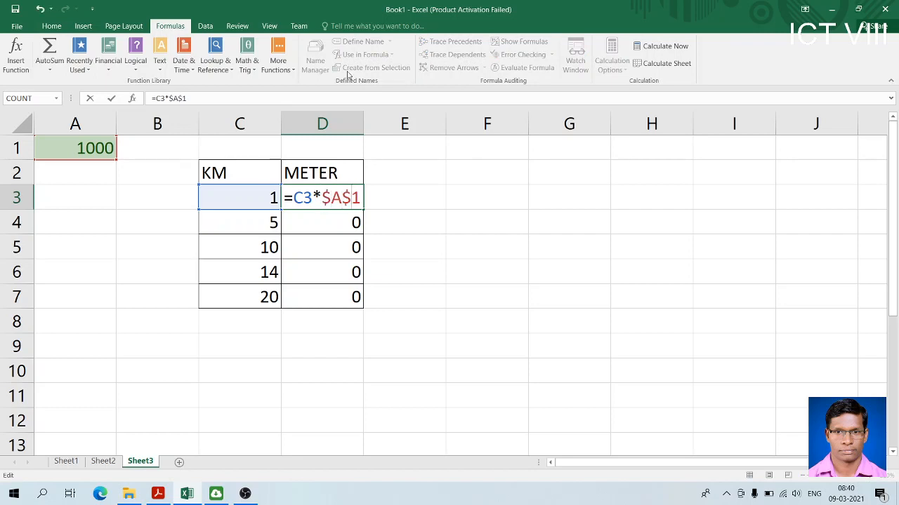
{"action": "key", "text": "Return"}
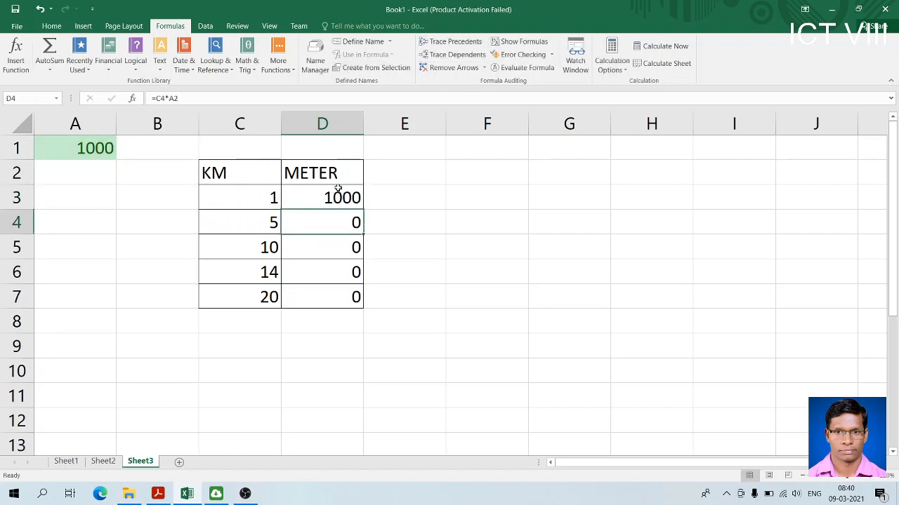
Fill the absolute-reference formula from D3 down through D7 of the METER column
{"action": "left_click", "coordinate": [340, 188]}
{"action": "left_click_drag", "start_coordinate": [362, 209], "coordinate": [367, 309]}
{"action": "left_click", "coordinate": [404, 272]}
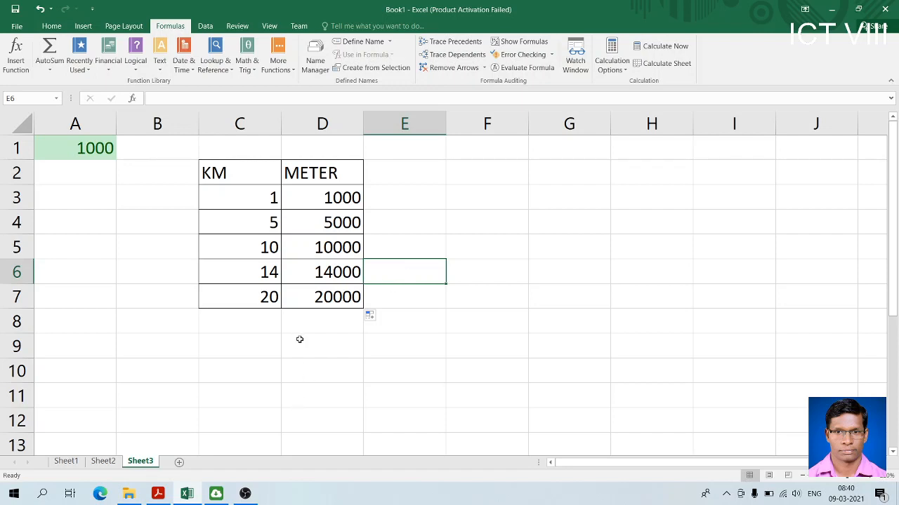
Look at the relative-reference formulas for SST and SCI in the TOTAL column of Sheet2
{"action": "left_click", "coordinate": [105, 461]}
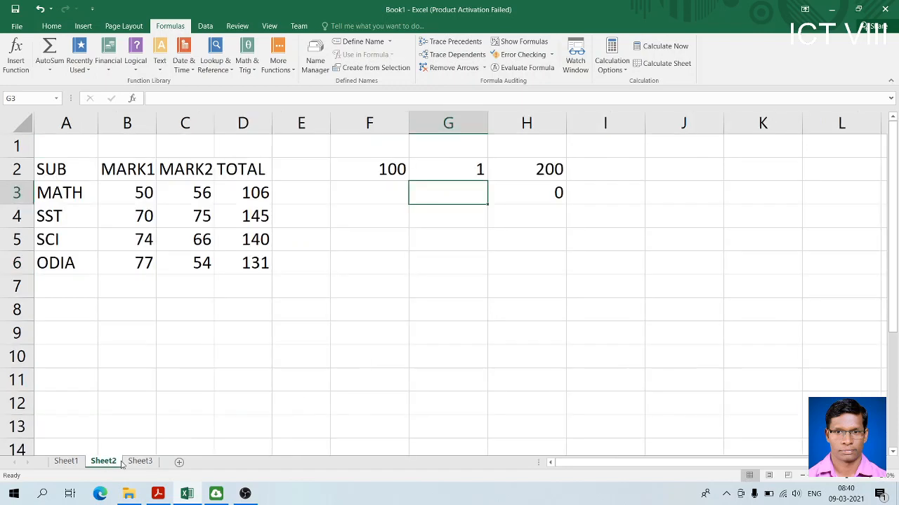
{"action": "left_click", "coordinate": [138, 462]}
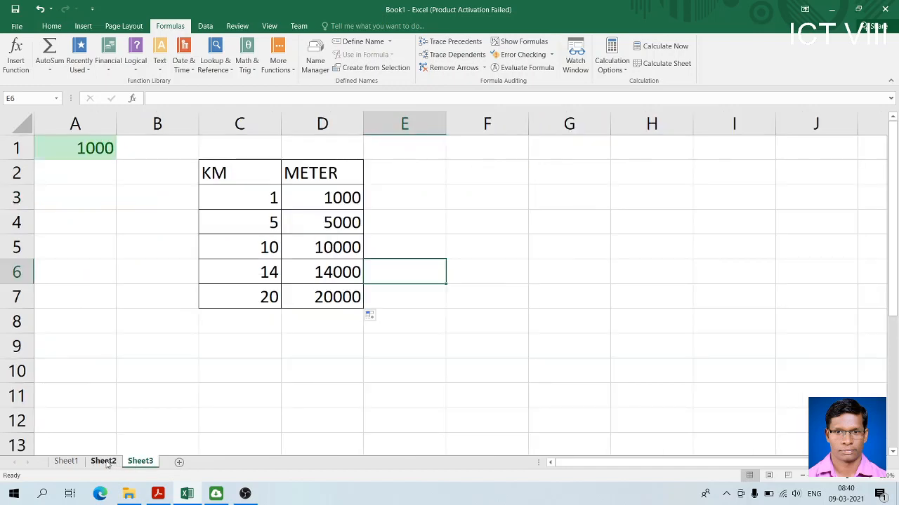
{"action": "left_click", "coordinate": [105, 461]}
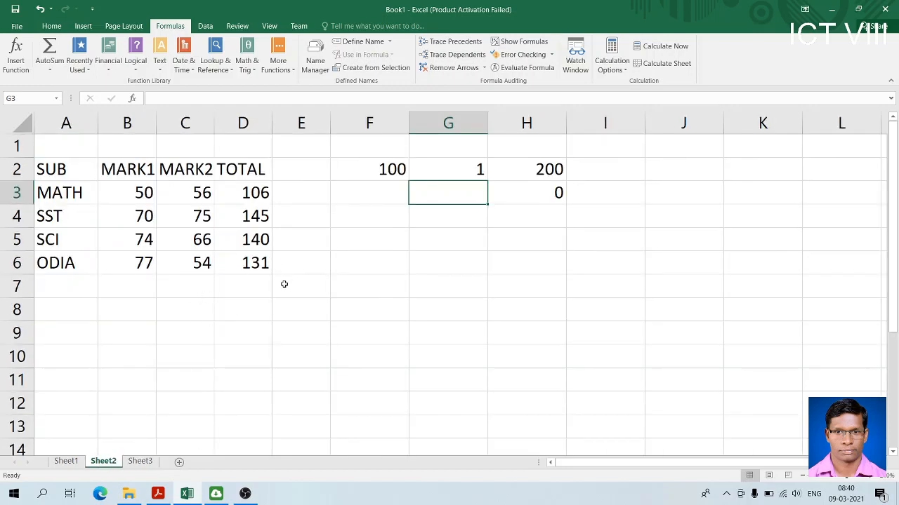
{"action": "left_click", "coordinate": [247, 225]}
{"action": "left_click", "coordinate": [245, 242]}
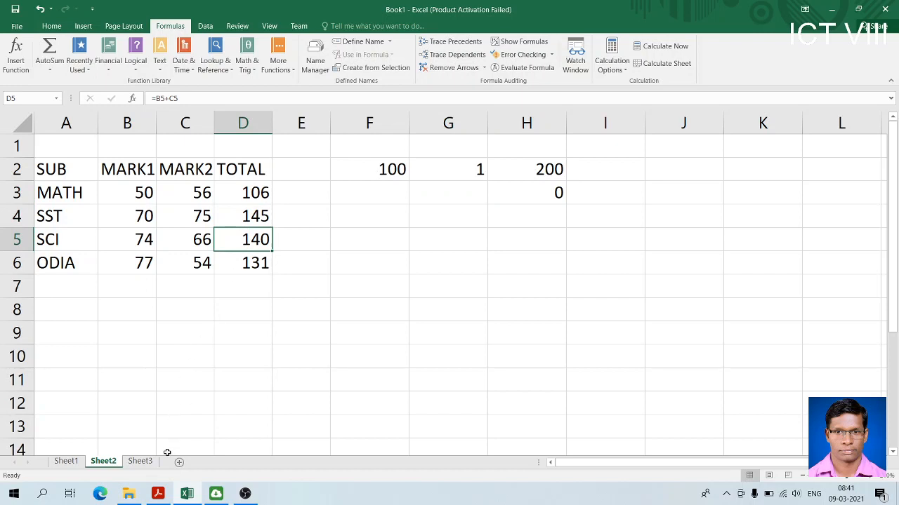
Return to Sheet3 and review the METER cells D3 to D7 and the absolute-reference formula in D7
{"action": "left_click", "coordinate": [147, 465]}
{"action": "left_click_drag", "start_coordinate": [327, 195], "coordinate": [324, 296]}
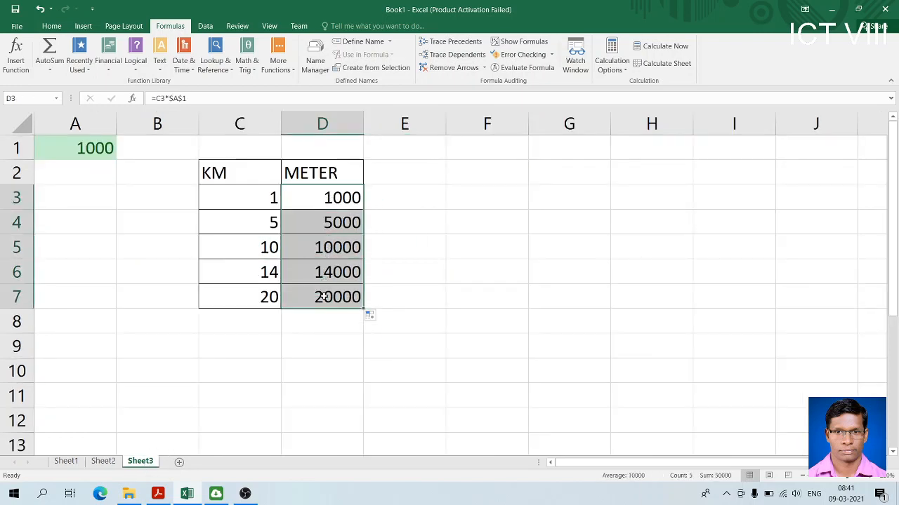
{"action": "left_click", "coordinate": [420, 254]}
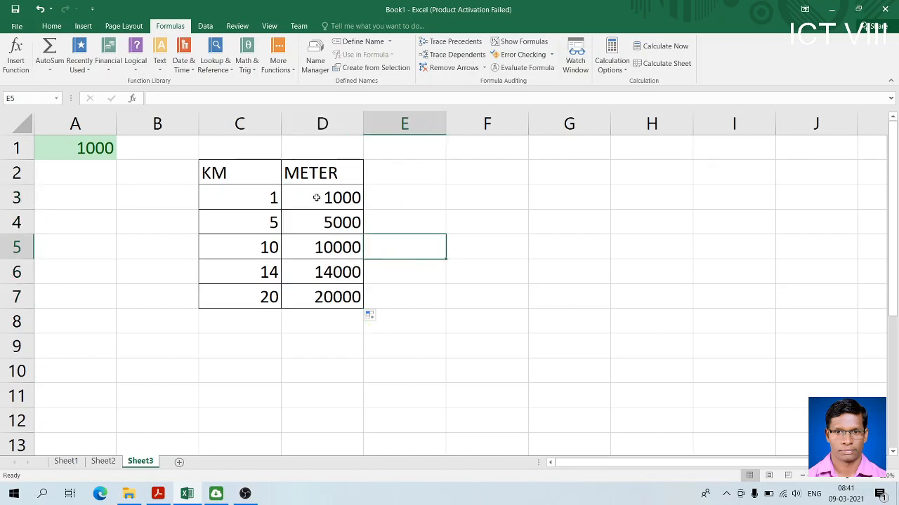
{"action": "left_click_drag", "start_coordinate": [317, 197], "coordinate": [303, 294]}
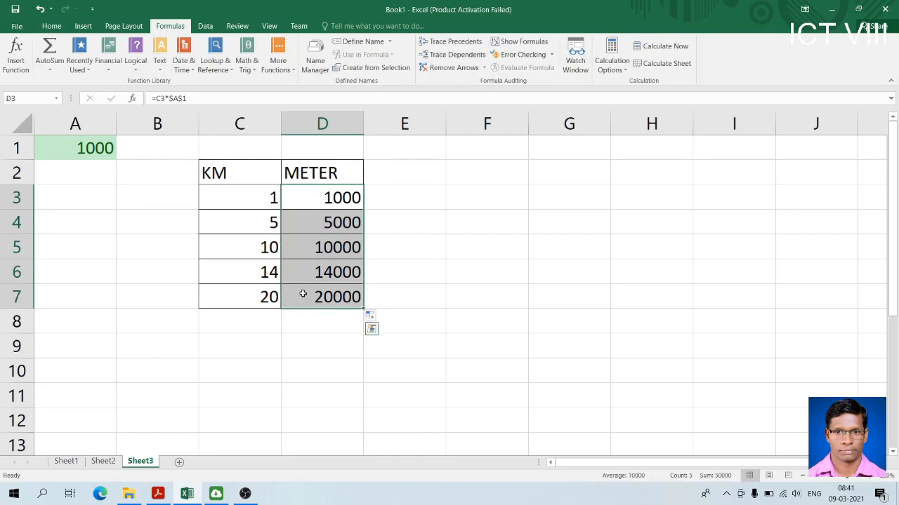
{"action": "left_click", "coordinate": [302, 295]}
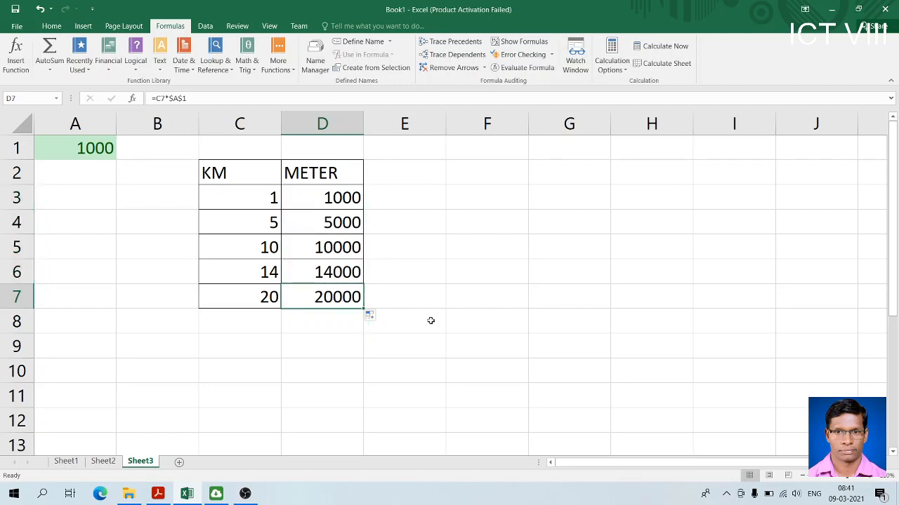
Switch to the computer textbook in Adobe Acrobat Reader and read the opening of section 4.4.2, Absolute cell reference
{"action": "left_click", "coordinate": [157, 493]}
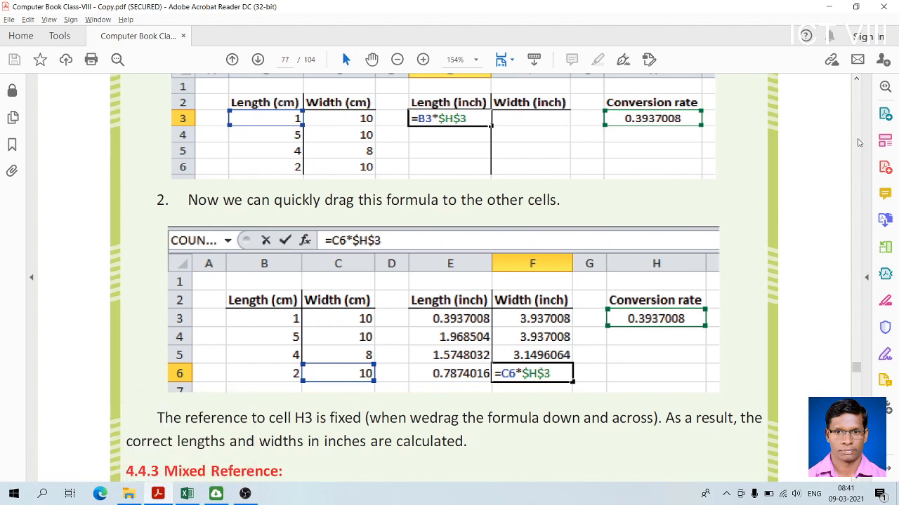
{"action": "left_click", "coordinate": [856, 80]}
{"action": "scroll", "coordinate": [855, 84], "scroll_direction": "up", "scroll_amount": 7}
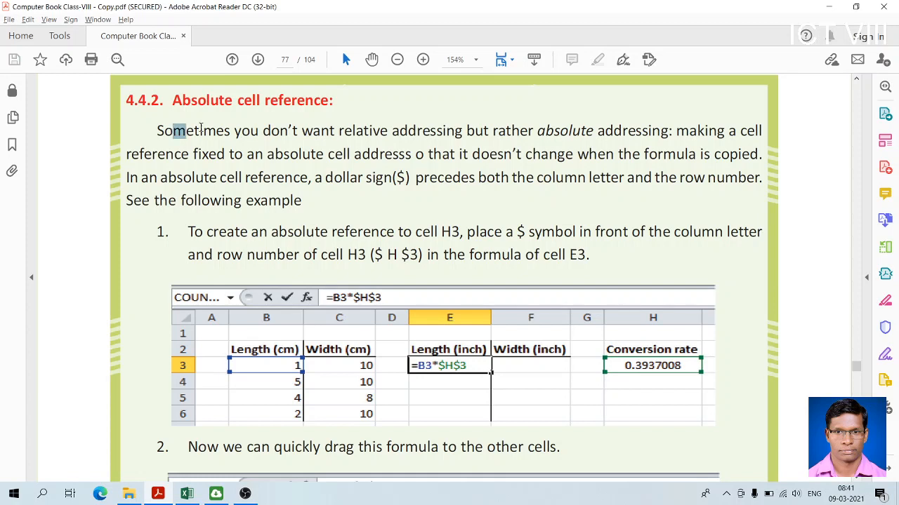
{"action": "left_click_drag", "start_coordinate": [157, 131], "coordinate": [253, 131]}
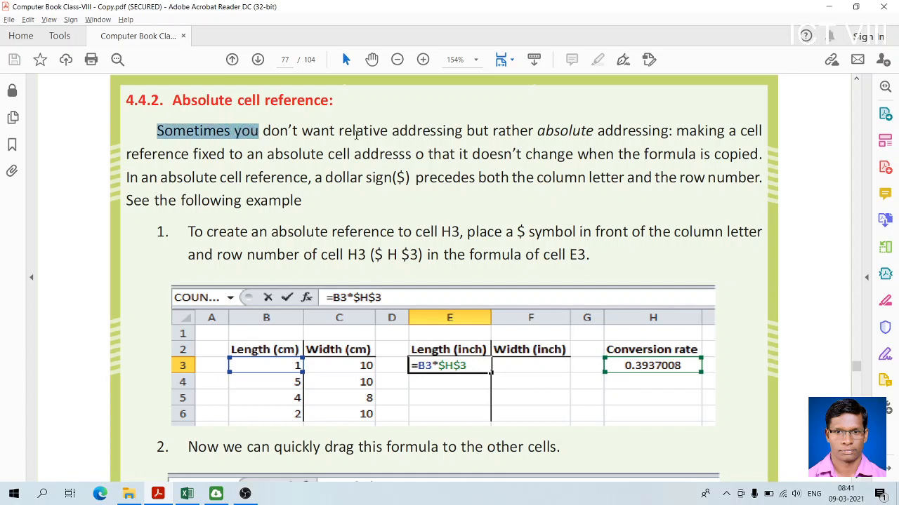
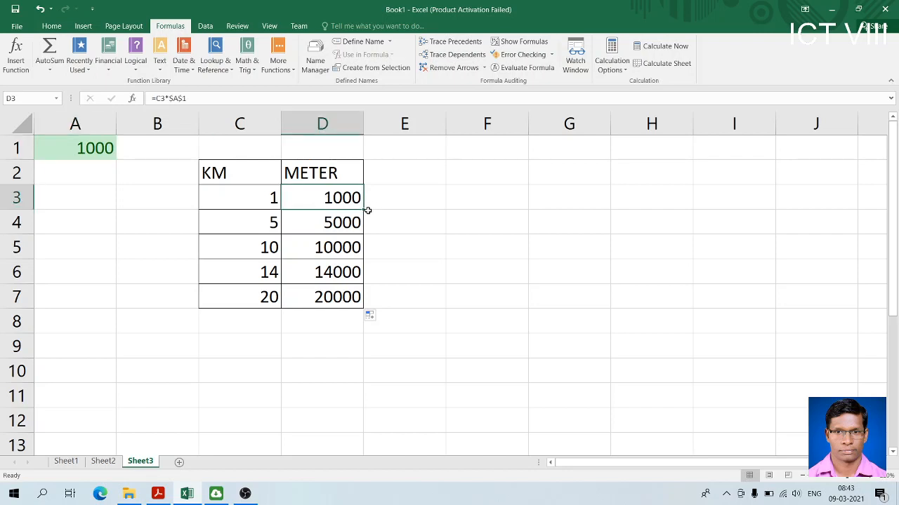
Try filling the absolute-reference formula from D3 across to F3 and widening column F, and undo both changes
{"action": "left_click_drag", "start_coordinate": [365, 208], "coordinate": [525, 203]}
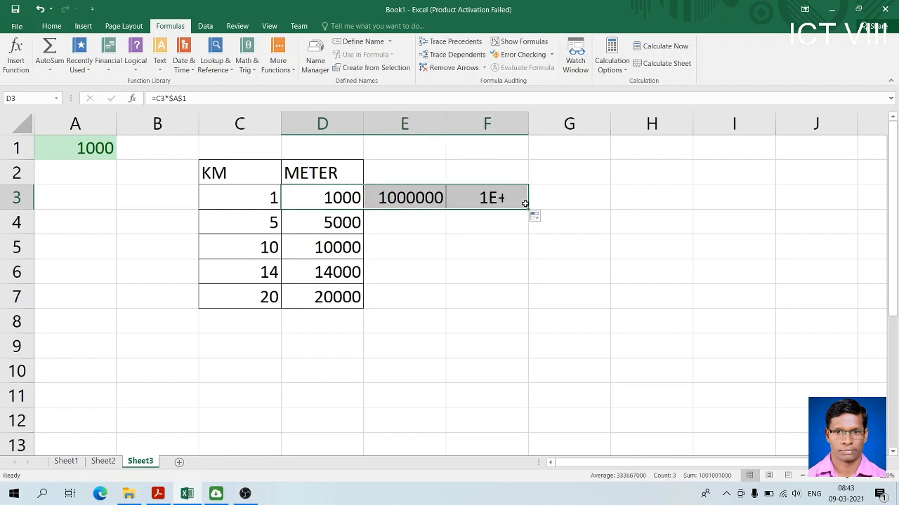
{"action": "left_click_drag", "start_coordinate": [528, 124], "coordinate": [692, 149]}
{"action": "left_click", "coordinate": [413, 197]}
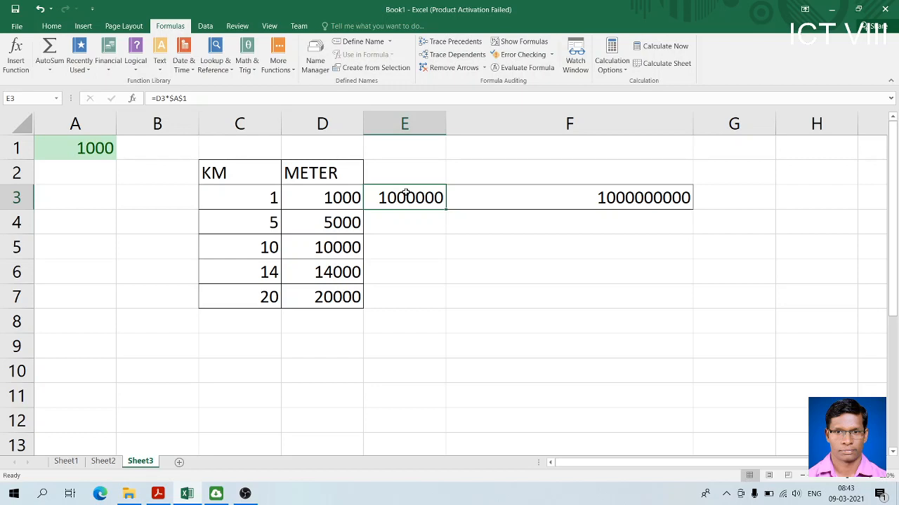
{"action": "key", "text": "ctrl+z"}
{"action": "key", "text": "ctrl+z"}
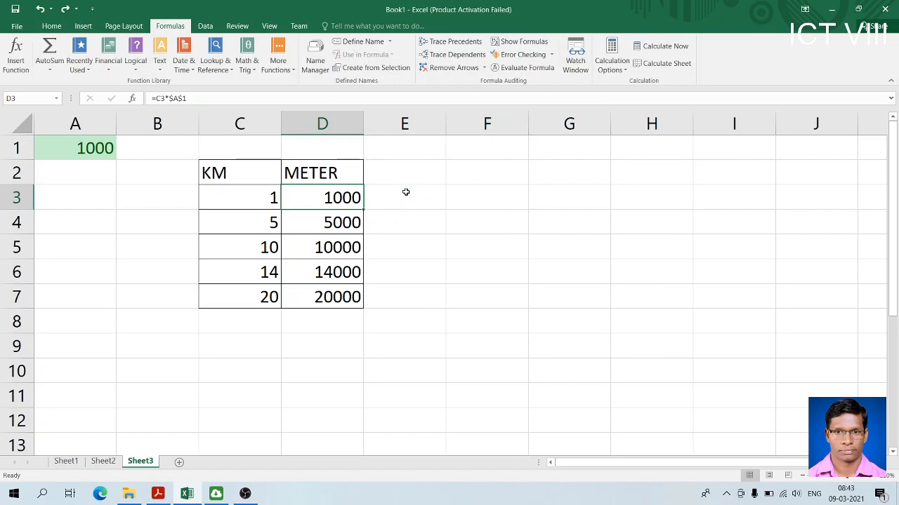
Add a new worksheet, enlarge its view and enter 100 in cell A1
{"action": "left_click", "coordinate": [179, 462]}
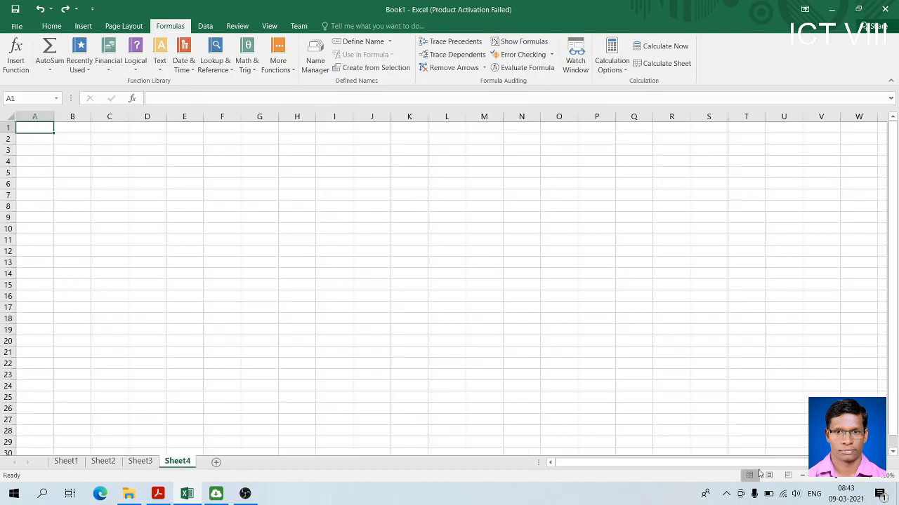
{"action": "left_click", "coordinate": [871, 478]}
{"action": "left_click", "coordinate": [871, 478]}
{"action": "left_click", "coordinate": [871, 478]}
{"action": "left_click", "coordinate": [871, 479]}
{"action": "left_click", "coordinate": [871, 479]}
{"action": "left_click", "coordinate": [871, 478]}
{"action": "left_click", "coordinate": [871, 478]}
{"action": "left_click", "coordinate": [871, 478]}
{"action": "left_click", "coordinate": [872, 478]}
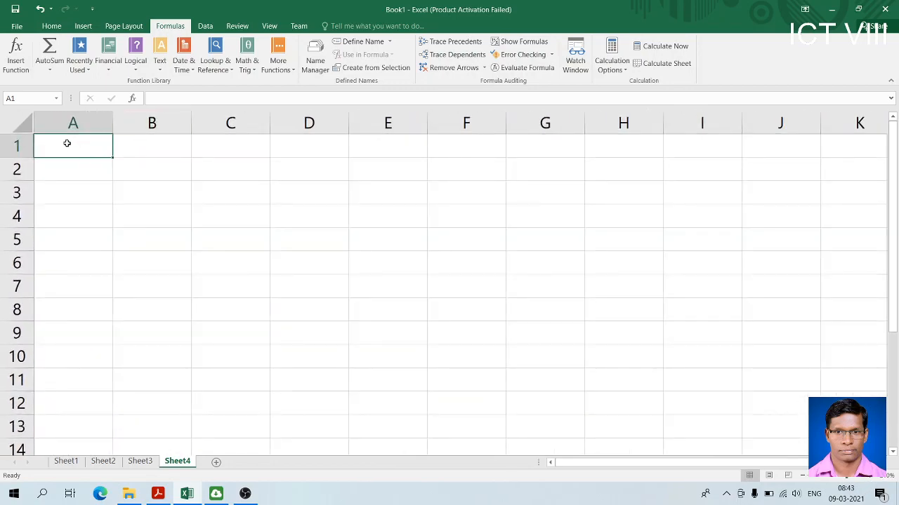
{"action": "type", "text": "100"}
{"action": "key", "text": "Tab"}
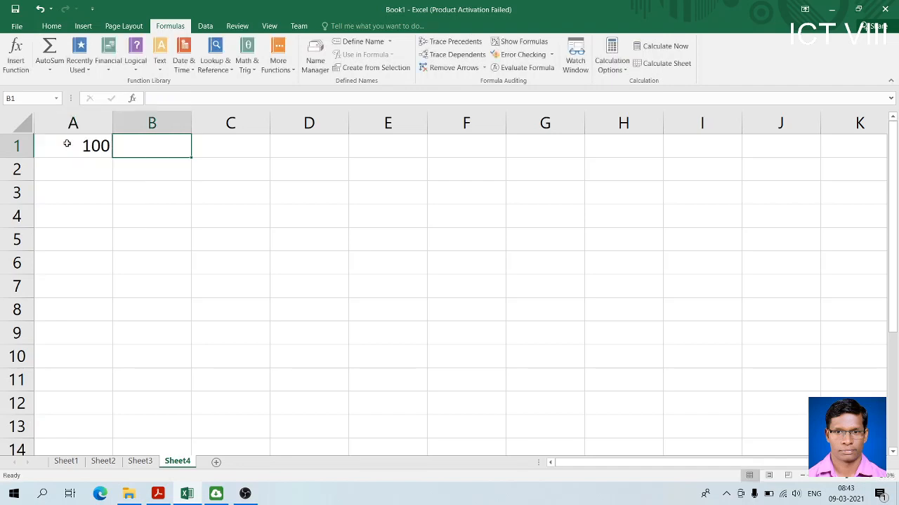
Enter the relative-reference formula =A1 in cell C2
{"action": "key", "text": "Down"}
{"action": "key", "text": "Right"}
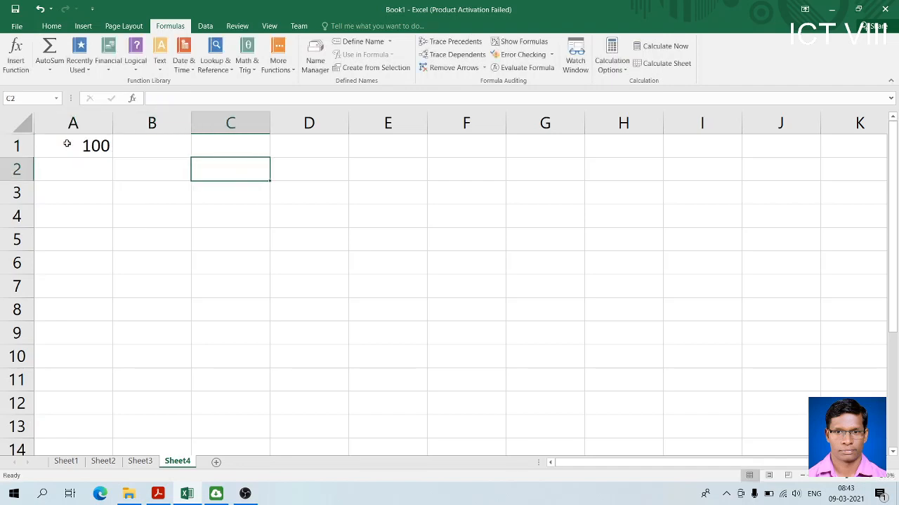
{"action": "type", "text": "=A1"}
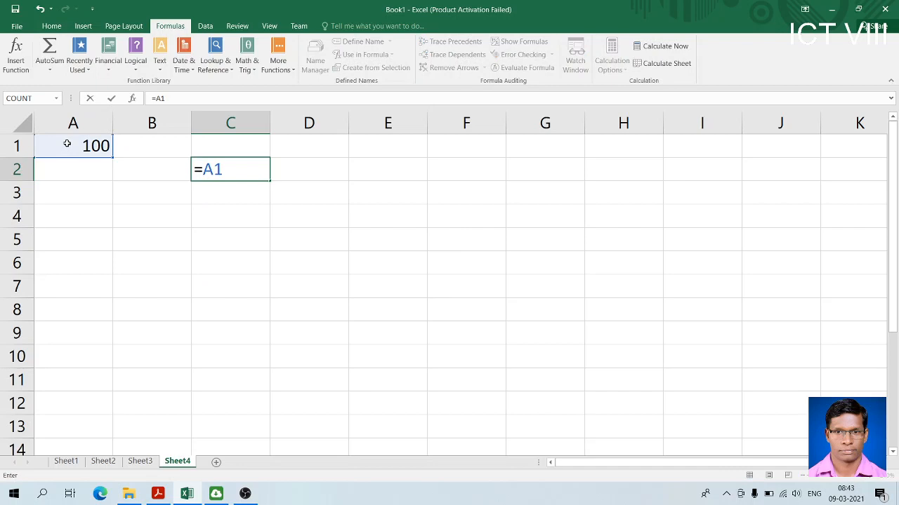
{"action": "key", "text": "Return"}
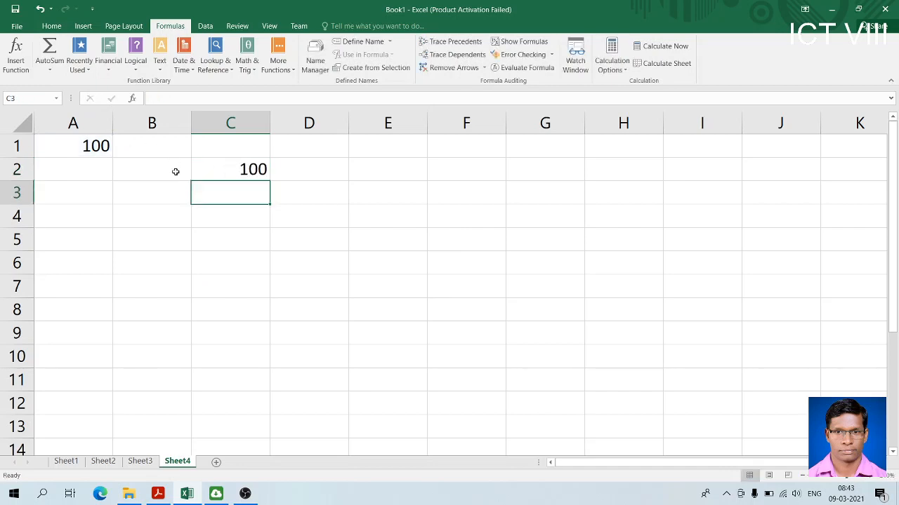
Fill the relative formula from C2 down to C10 and check the formulas in C3 to C6
{"action": "left_click", "coordinate": [226, 172]}
{"action": "left_click_drag", "start_coordinate": [269, 181], "coordinate": [268, 365]}
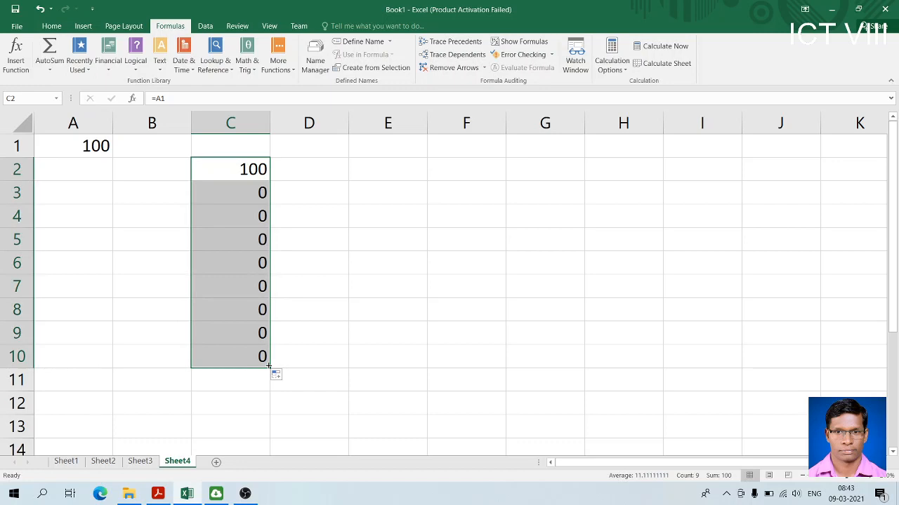
{"action": "left_click", "coordinate": [240, 191]}
{"action": "left_click", "coordinate": [235, 215]}
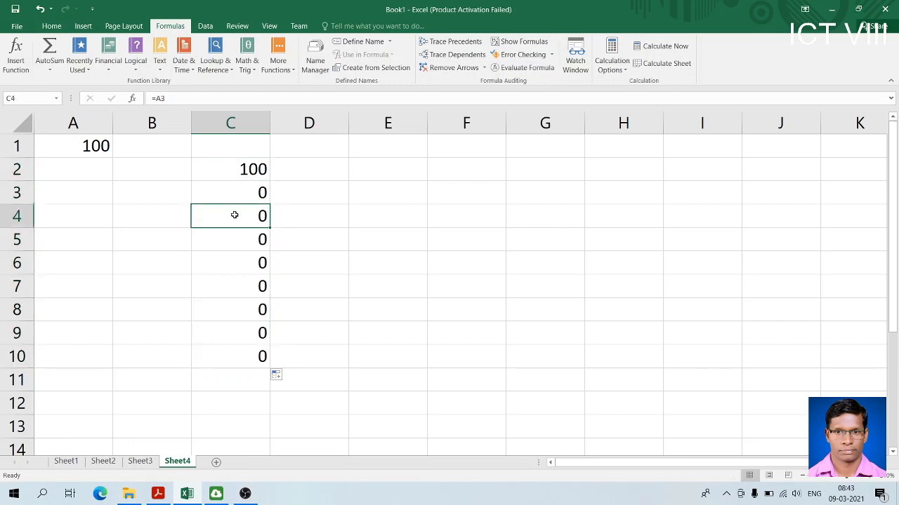
{"action": "left_click", "coordinate": [237, 242]}
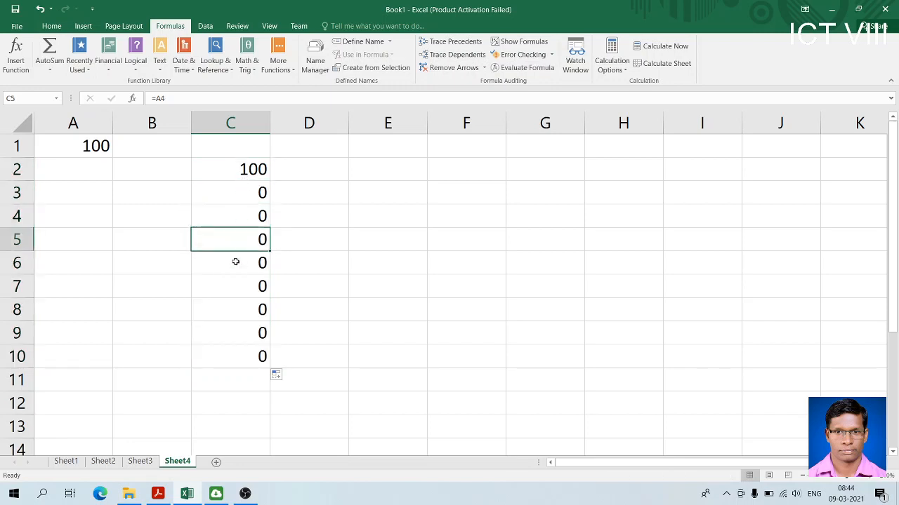
{"action": "left_click", "coordinate": [235, 267]}
Fill the relative formula from C2 across to E2 and check the formulas in D2 and E2
{"action": "left_click", "coordinate": [242, 167]}
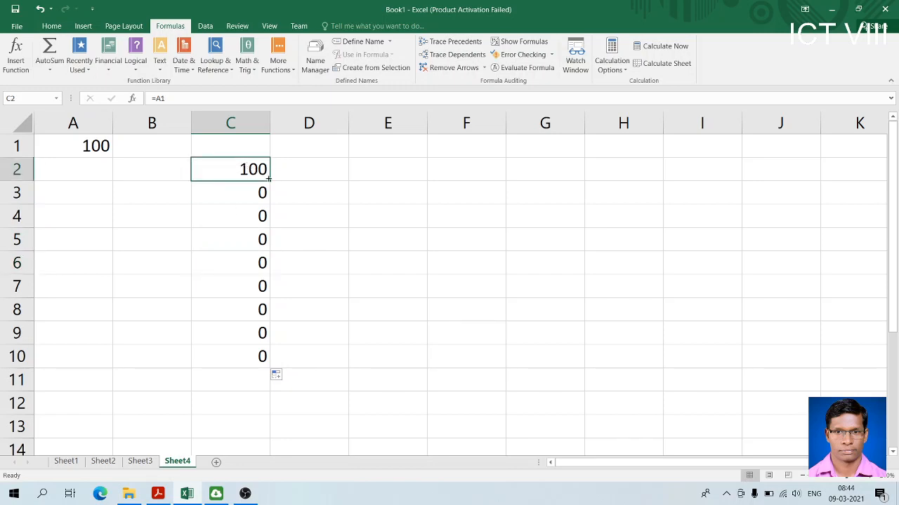
{"action": "left_click_drag", "start_coordinate": [271, 182], "coordinate": [430, 184]}
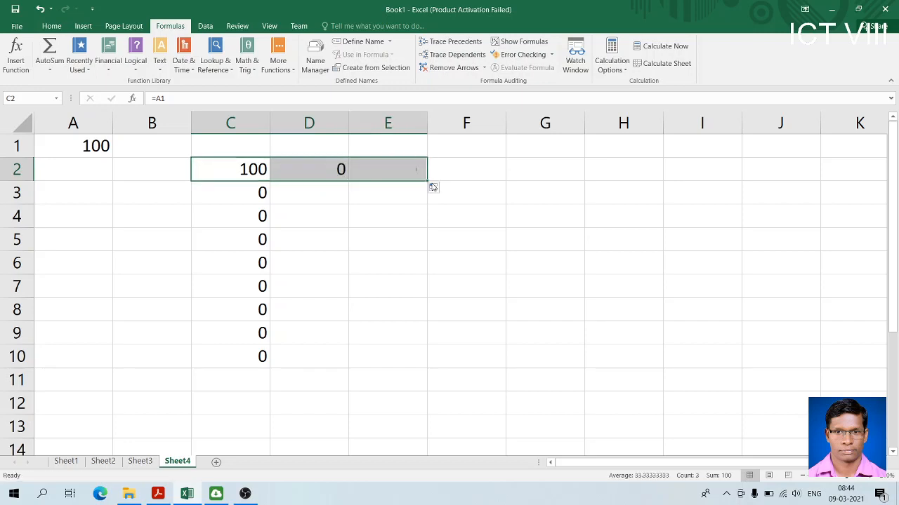
{"action": "left_click", "coordinate": [314, 169]}
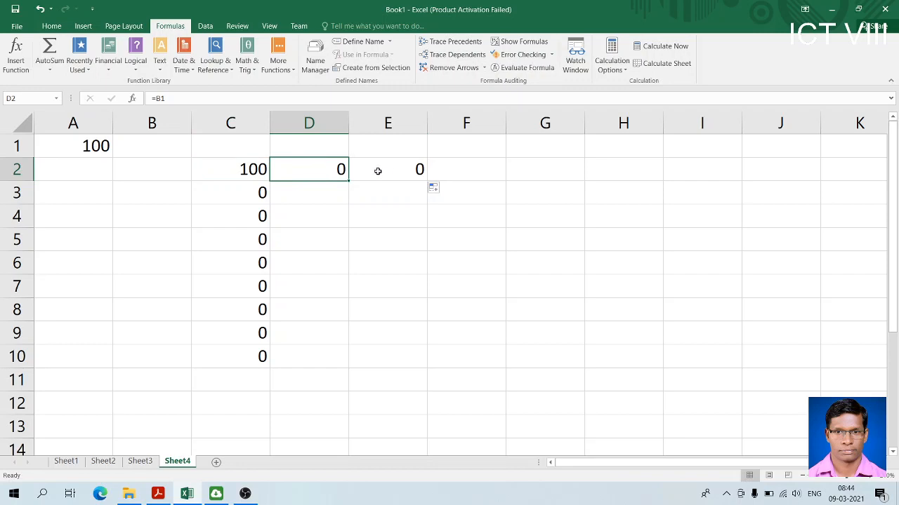
{"action": "left_click", "coordinate": [399, 175]}
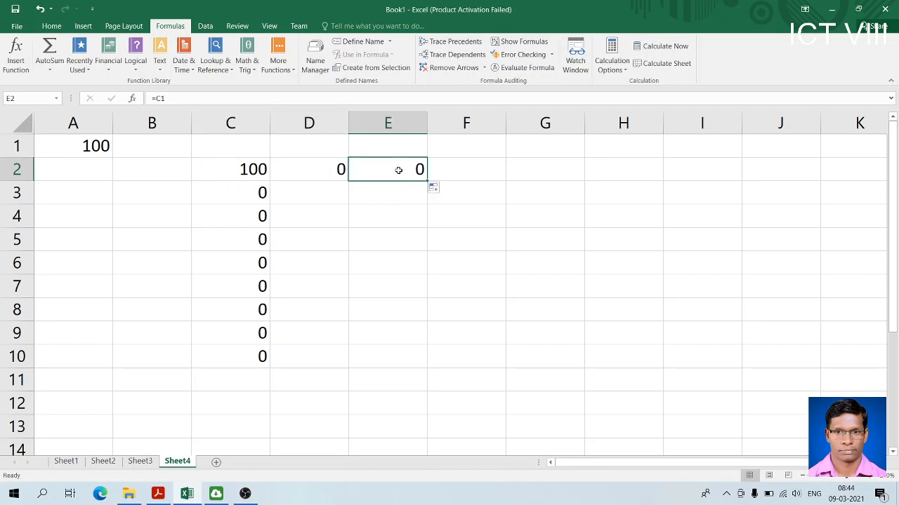
{"action": "left_click", "coordinate": [239, 173]}
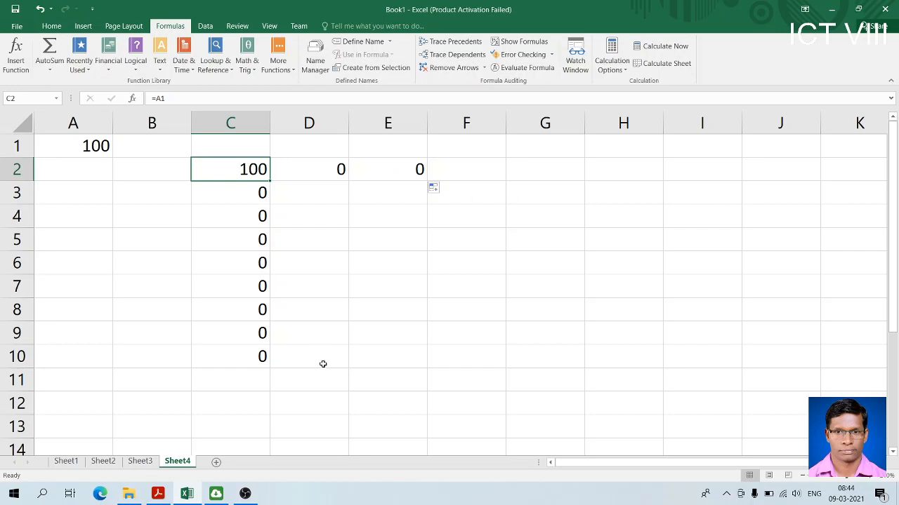
Delete rows 7 to 10 from the worksheet
{"action": "left_click", "coordinate": [17, 270]}
{"action": "left_click_drag", "start_coordinate": [16, 285], "coordinate": [39, 363]}
{"action": "right_click", "coordinate": [15, 313]}
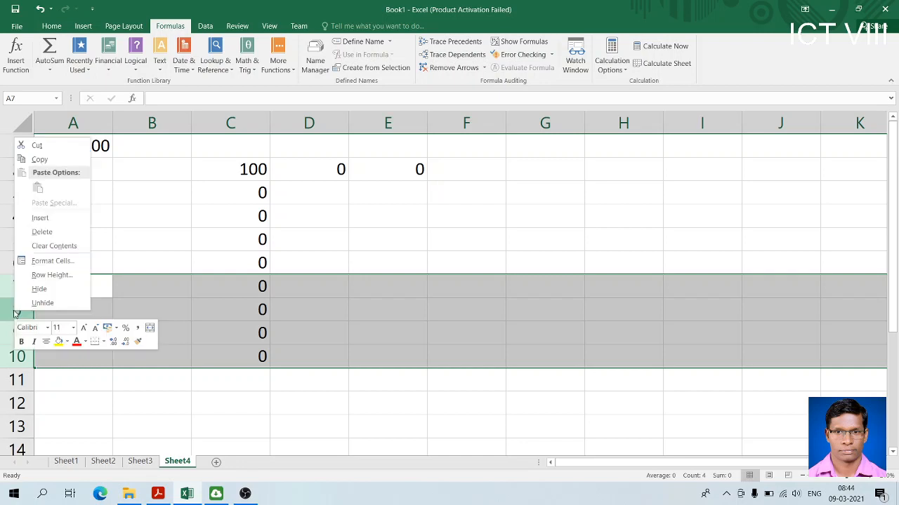
{"action": "left_click", "coordinate": [60, 231]}
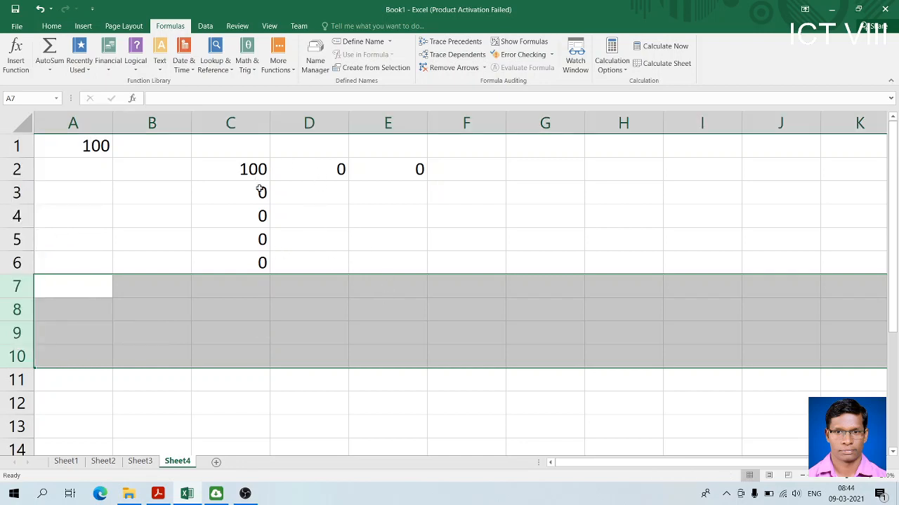
Apply borders to every cell of the range C2:E6
{"action": "left_click", "coordinate": [237, 172]}
{"action": "left_click_drag", "start_coordinate": [237, 172], "coordinate": [387, 257]}
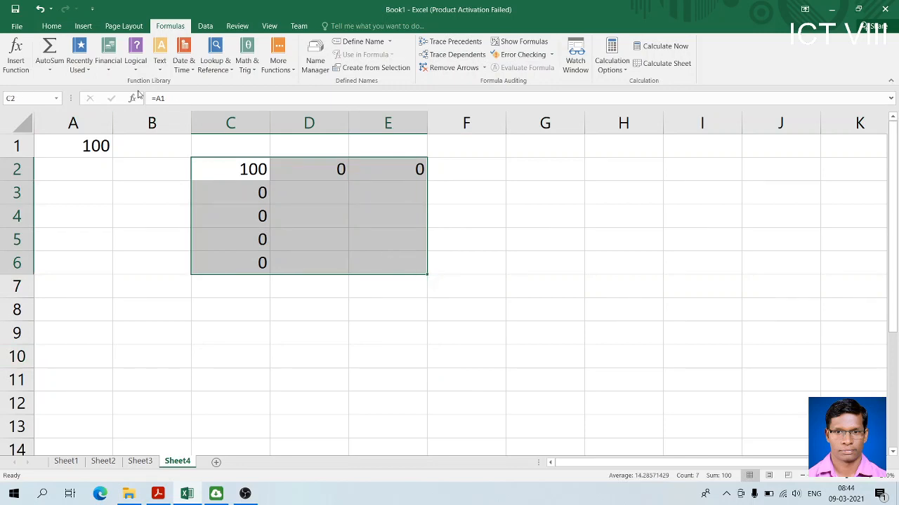
{"action": "left_click", "coordinate": [53, 26]}
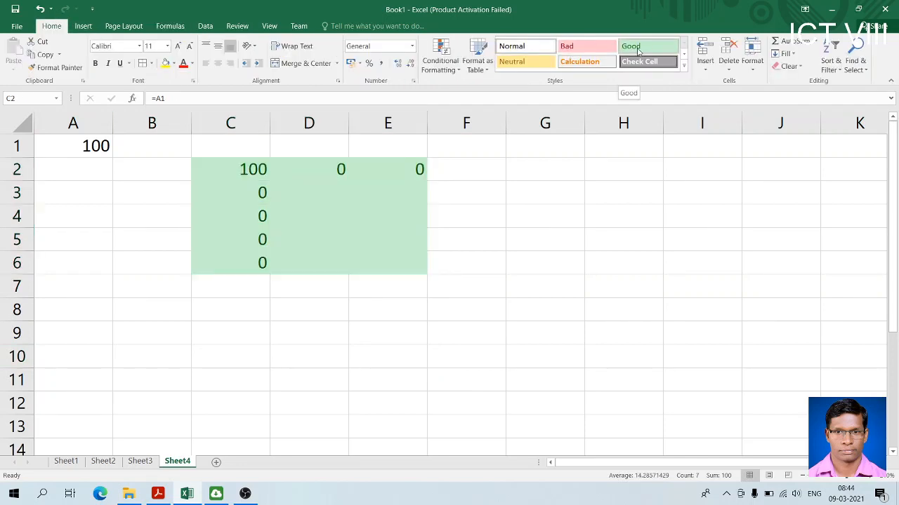
{"action": "left_click", "coordinate": [143, 64]}
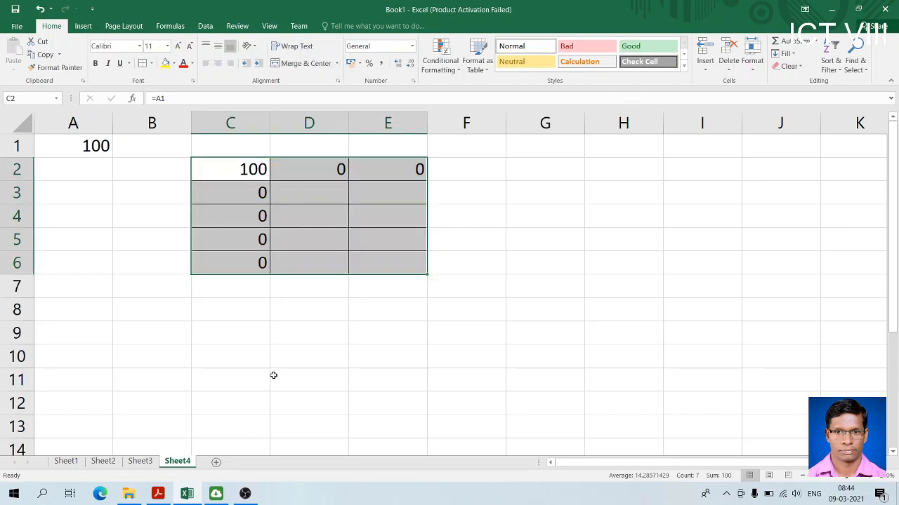
Enter the absolute-reference formula =$A$1 in cell C8
{"action": "left_click", "coordinate": [231, 318]}
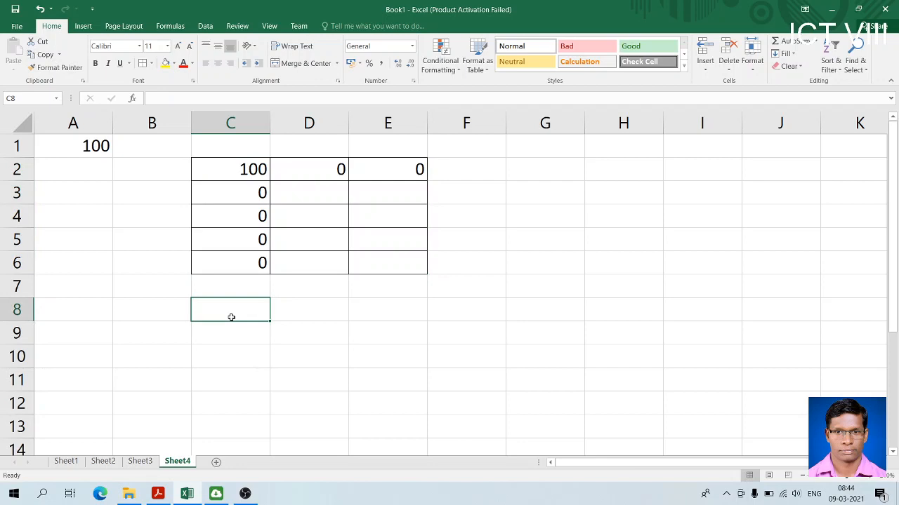
{"action": "type", "text": "="}
{"action": "left_click", "coordinate": [88, 147]}
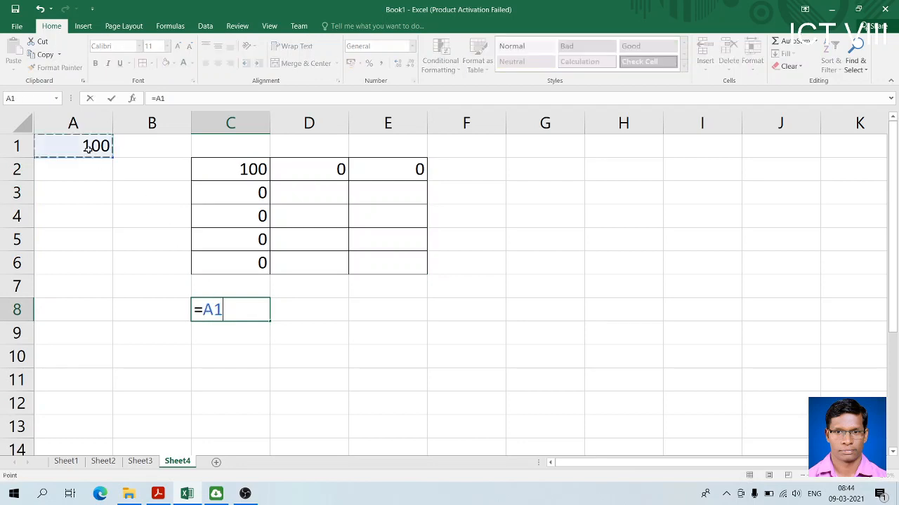
{"action": "left_click", "coordinate": [208, 311]}
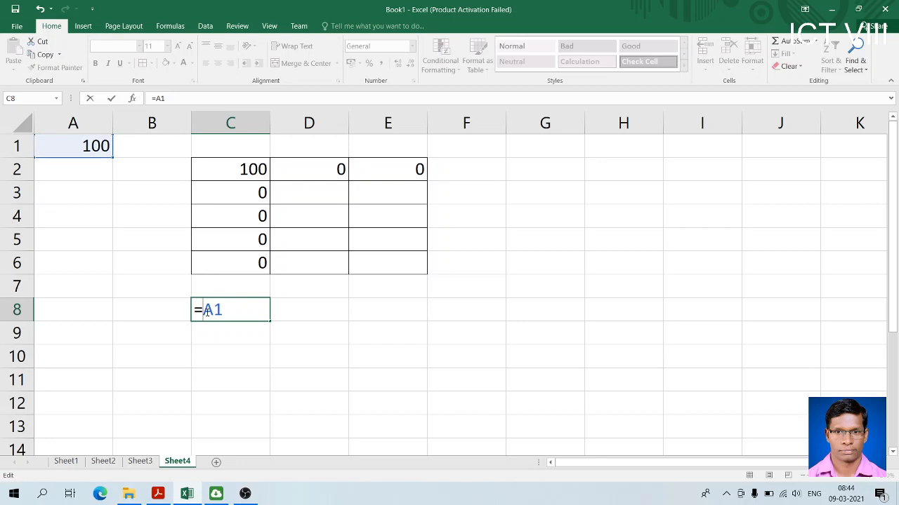
{"action": "type", "text": "$A$"}
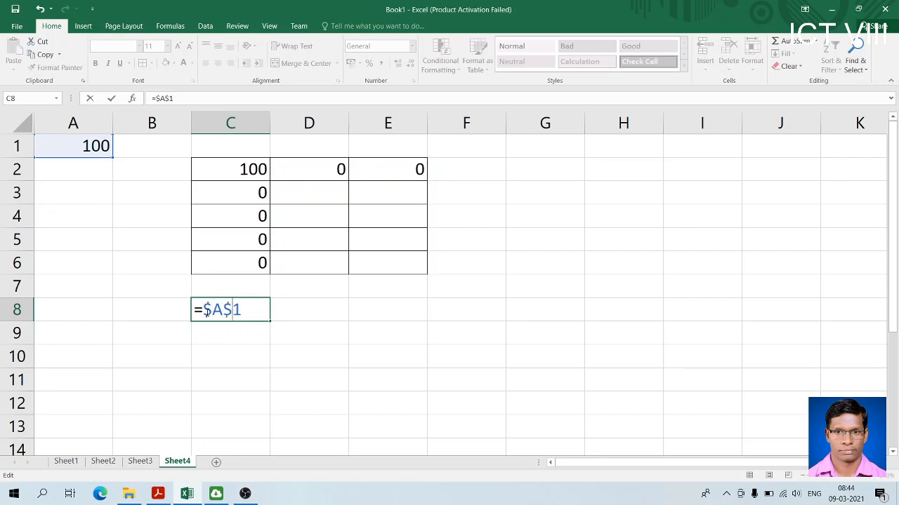
{"action": "key", "text": "Return"}
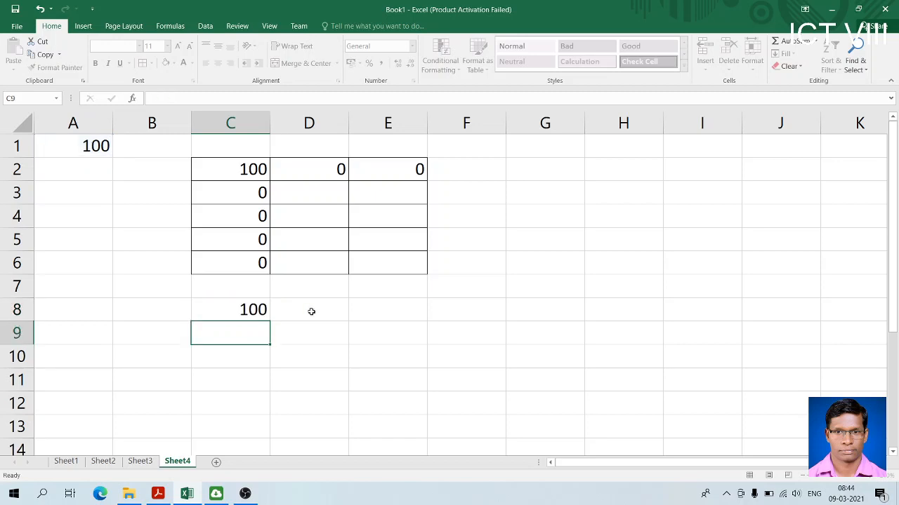
Fill the absolute-reference formula from C8 down to C12
{"action": "left_click", "coordinate": [230, 310]}
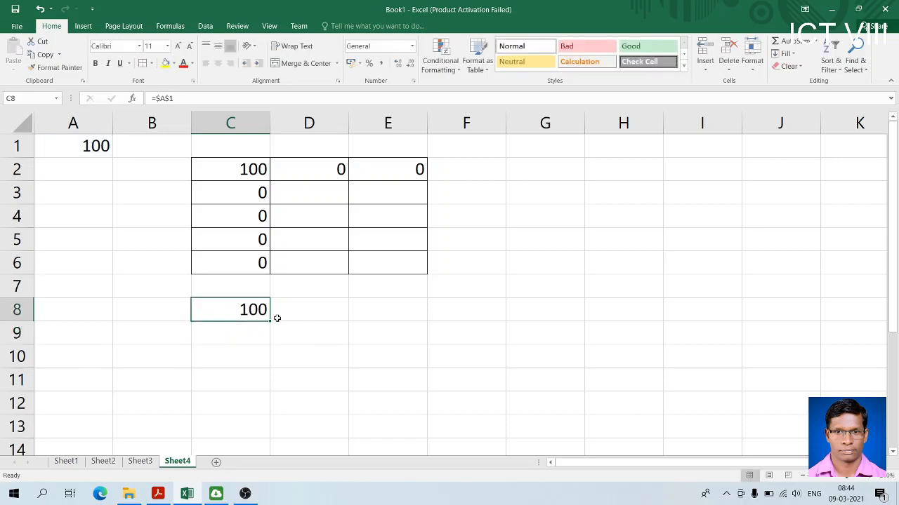
{"action": "left_click_drag", "start_coordinate": [270, 322], "coordinate": [267, 424]}
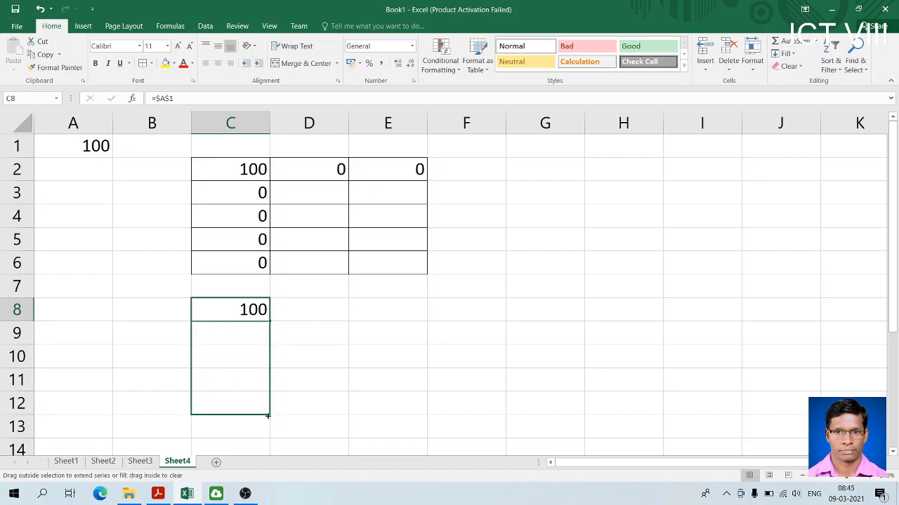
{"action": "left_click_drag", "start_coordinate": [267, 417], "coordinate": [268, 415]}
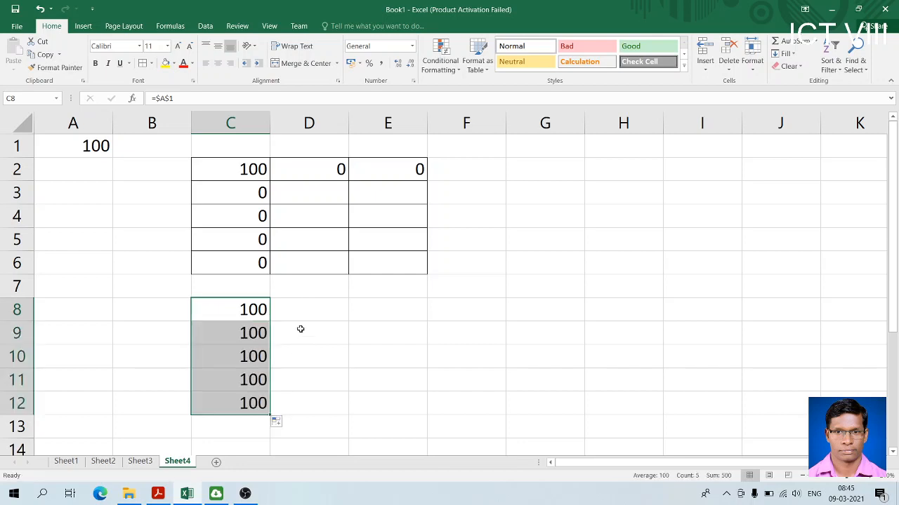
Fill the absolute-reference formula from C8 across to E8 and check the formula in E8
{"action": "left_click", "coordinate": [251, 306]}
{"action": "left_click_drag", "start_coordinate": [270, 321], "coordinate": [414, 317]}
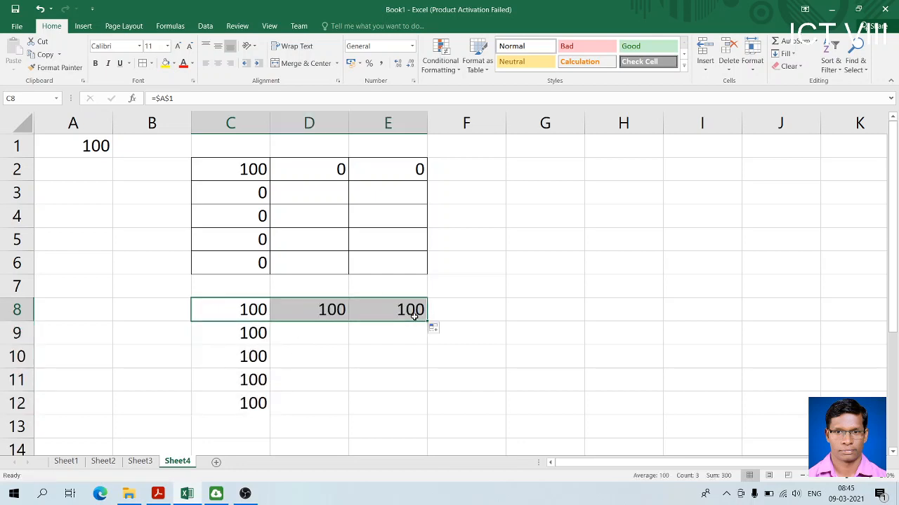
{"action": "left_click", "coordinate": [351, 312]}
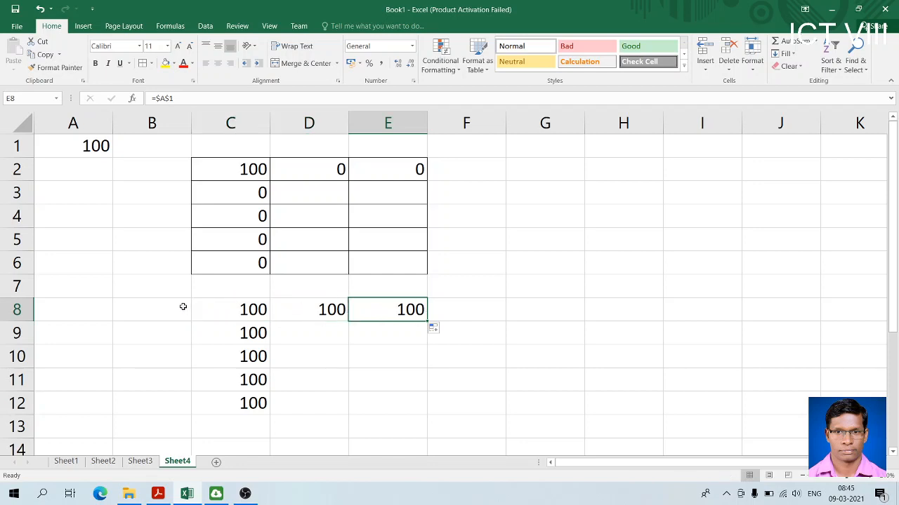
{"action": "left_click", "coordinate": [251, 315]}
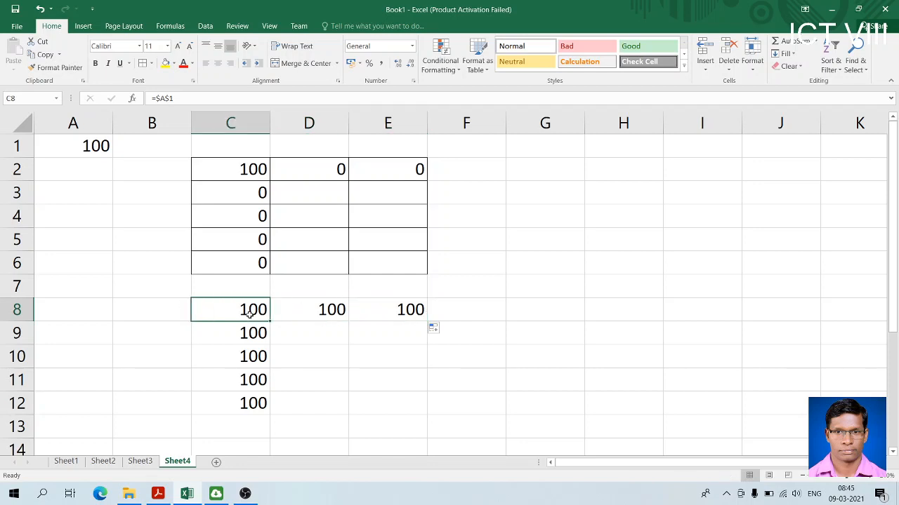
Inspect the formula in C8 and apply borders to every cell of the range C8:E12
{"action": "double_click", "coordinate": [250, 315]}
{"action": "left_click", "coordinate": [321, 330]}
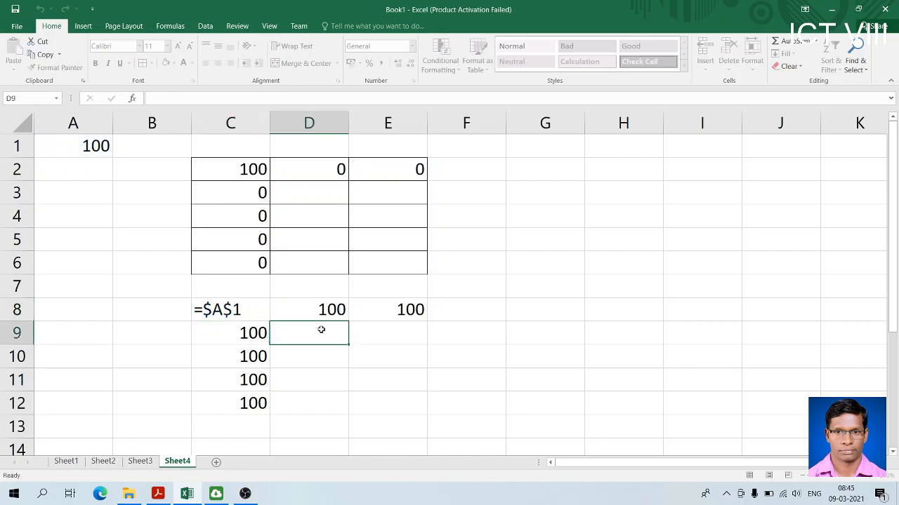
{"action": "left_click_drag", "start_coordinate": [253, 311], "coordinate": [398, 400]}
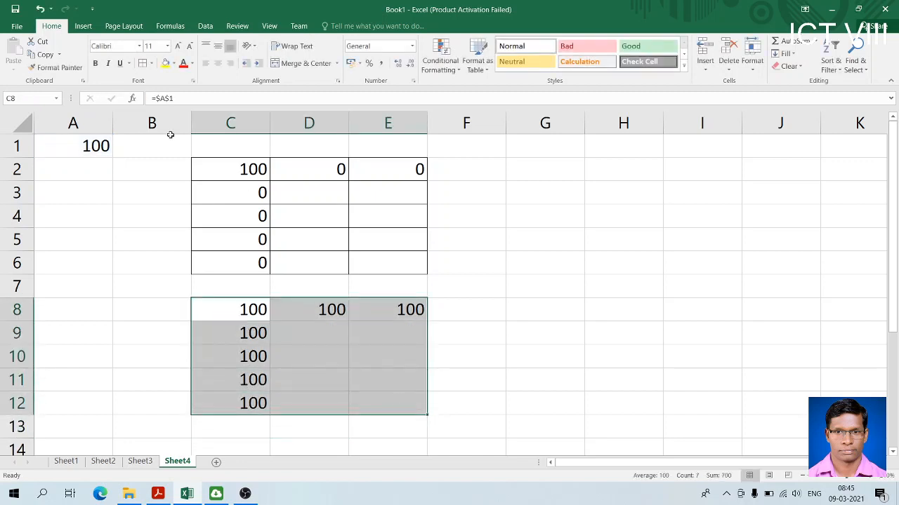
{"action": "left_click", "coordinate": [143, 64]}
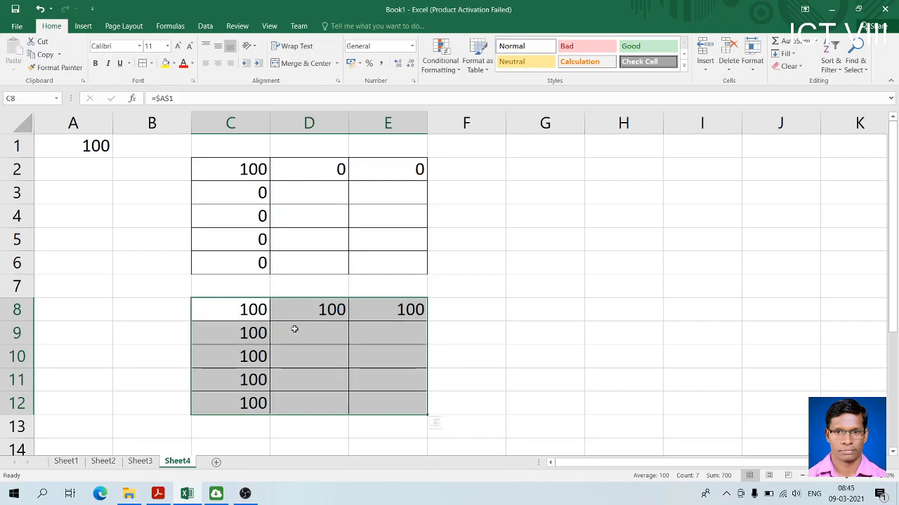
Merge and center the cells C1:E1 above the relative-reference table
{"action": "left_click_drag", "start_coordinate": [232, 148], "coordinate": [414, 155]}
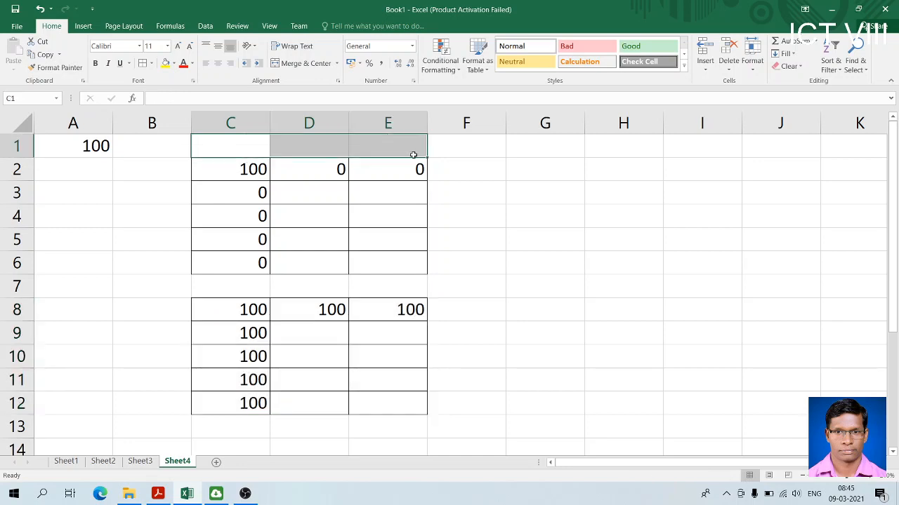
{"action": "left_click", "coordinate": [300, 64]}
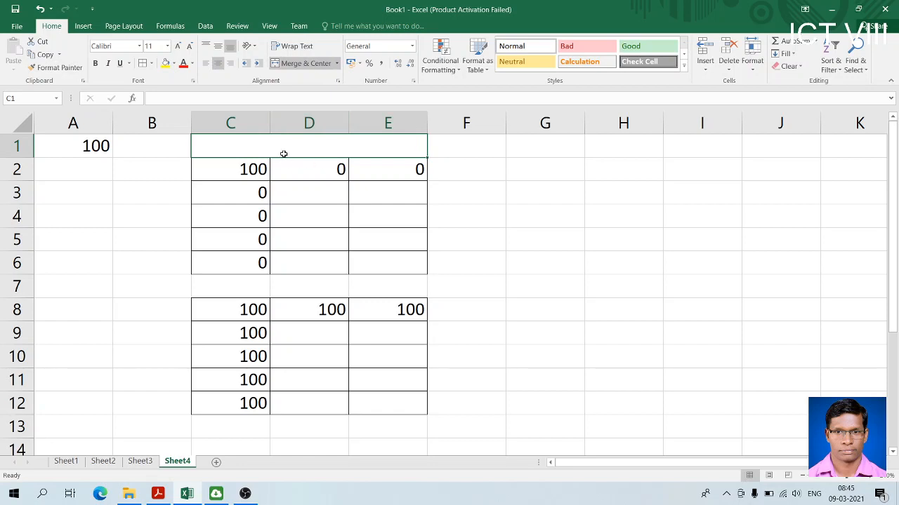
Try the heading "Relative References" in the merged cell C1:E1, remove it and check the formula in E2
{"action": "type", "text": "Relative References"}
{"action": "key", "text": "Return"}
{"action": "key", "text": "Down"}
{"action": "key", "text": "Down"}
{"action": "key", "text": "Down"}
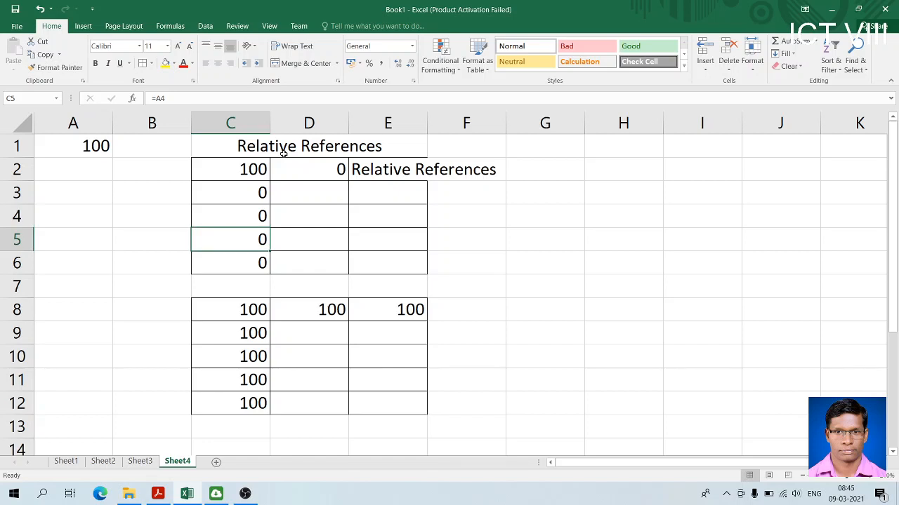
{"action": "left_click", "coordinate": [284, 154]}
{"action": "key", "text": "Delete"}
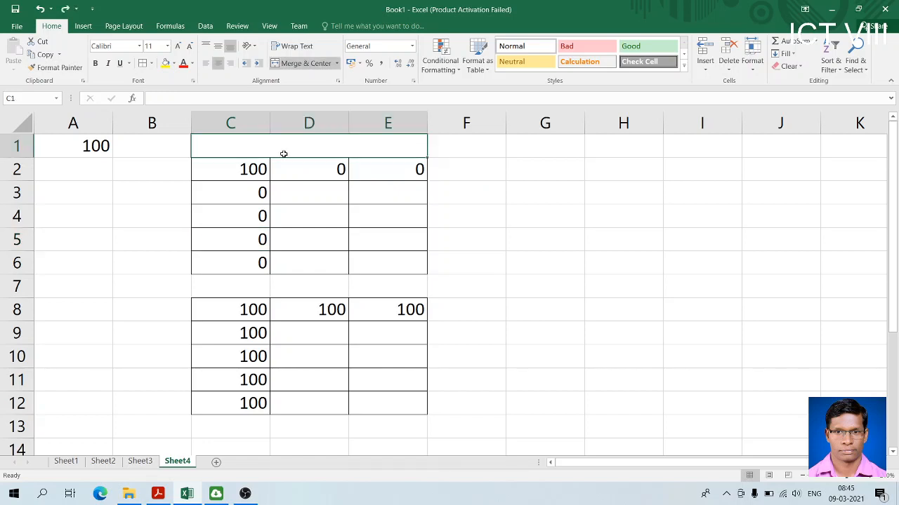
{"action": "left_click", "coordinate": [392, 170]}
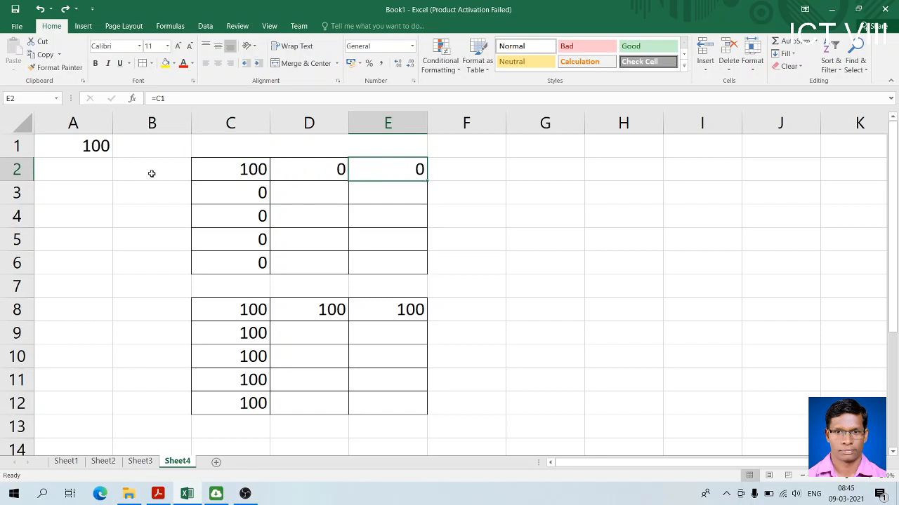
Label the relative-reference table RR in cell B2 and the absolute-reference table AR in cell B8
{"action": "left_click", "coordinate": [152, 173]}
{"action": "type", "text": "rr"}
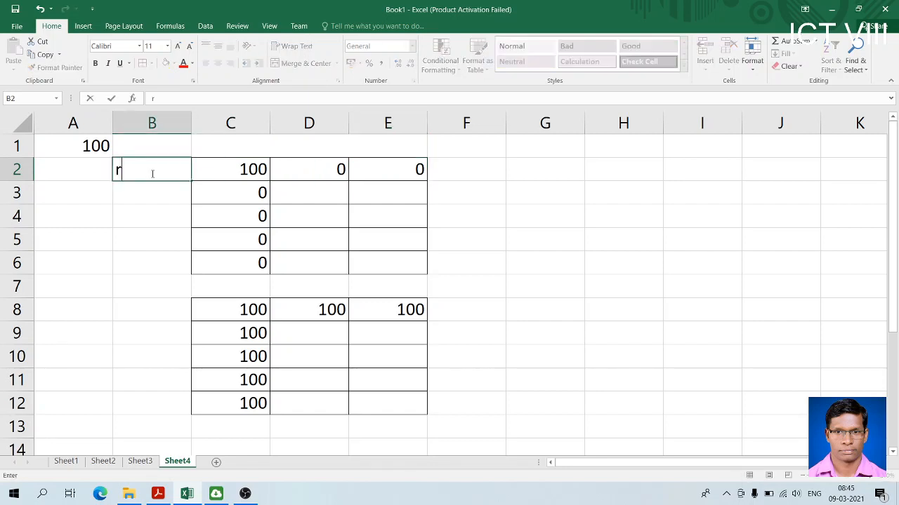
{"action": "key", "text": "BackSpace"}
{"action": "key", "text": "BackSpace"}
{"action": "type", "text": "RR"}
{"action": "key", "text": "Return"}
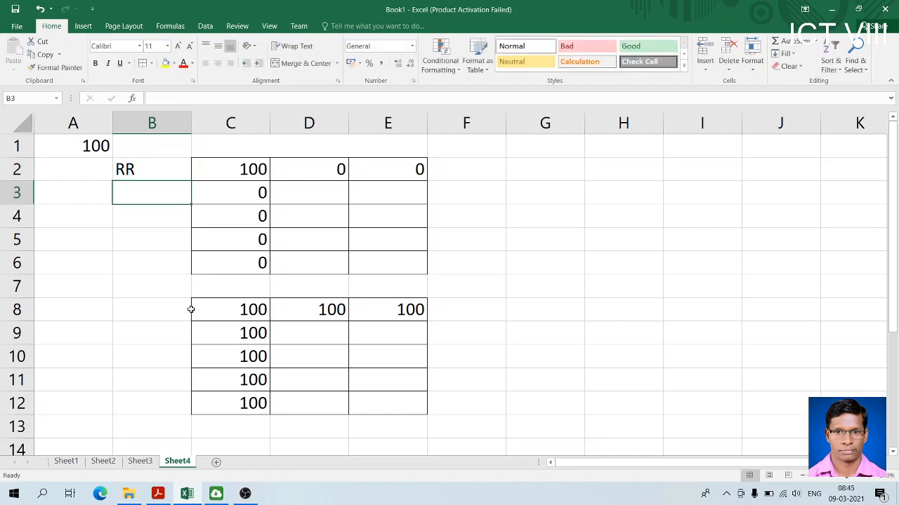
{"action": "left_click", "coordinate": [158, 316]}
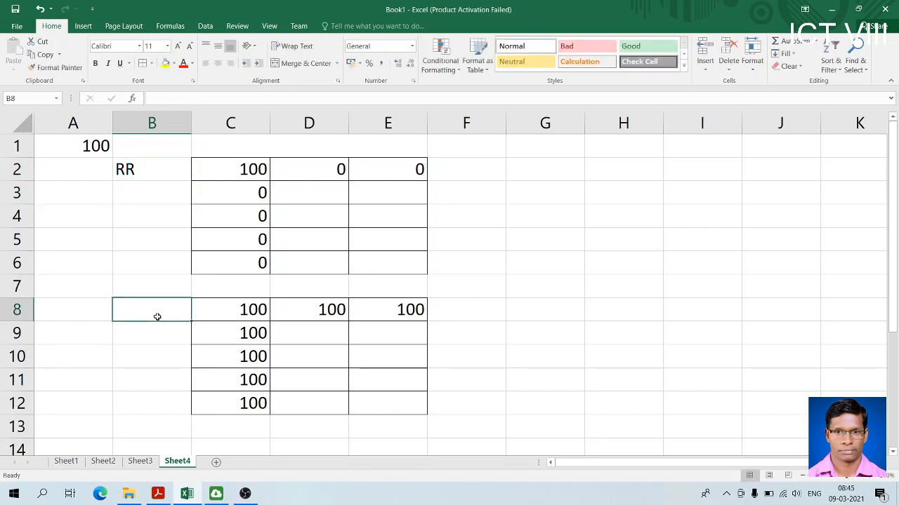
{"action": "type", "text": "AR"}
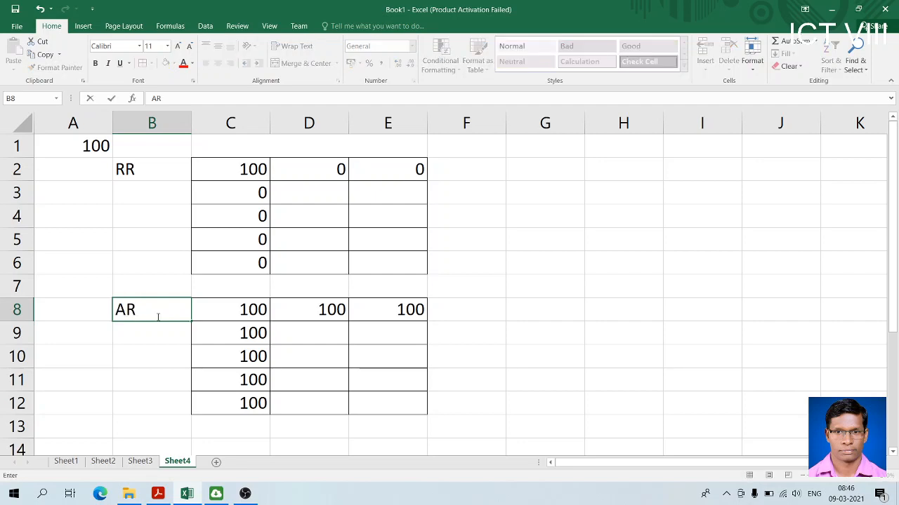
{"action": "key", "text": "Return"}
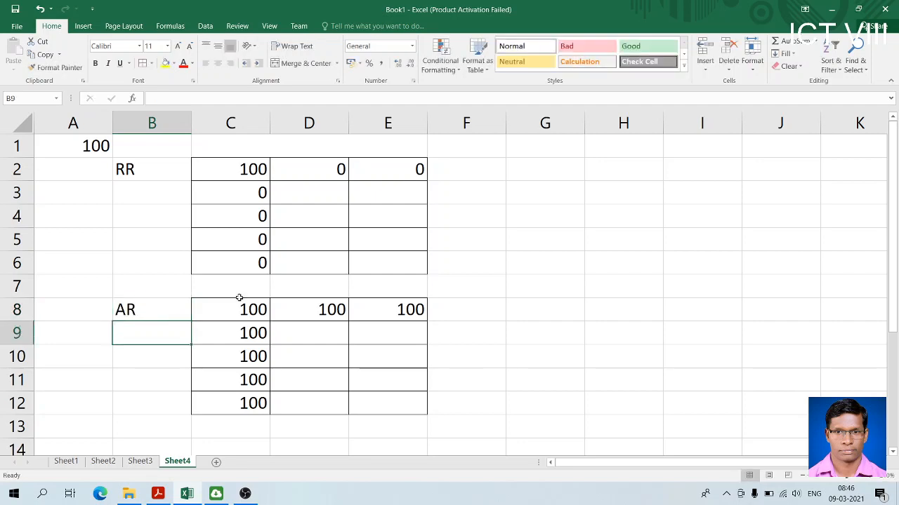
Enter the mixed-reference formula =$A1 in cell G2
{"action": "left_click", "coordinate": [542, 170]}
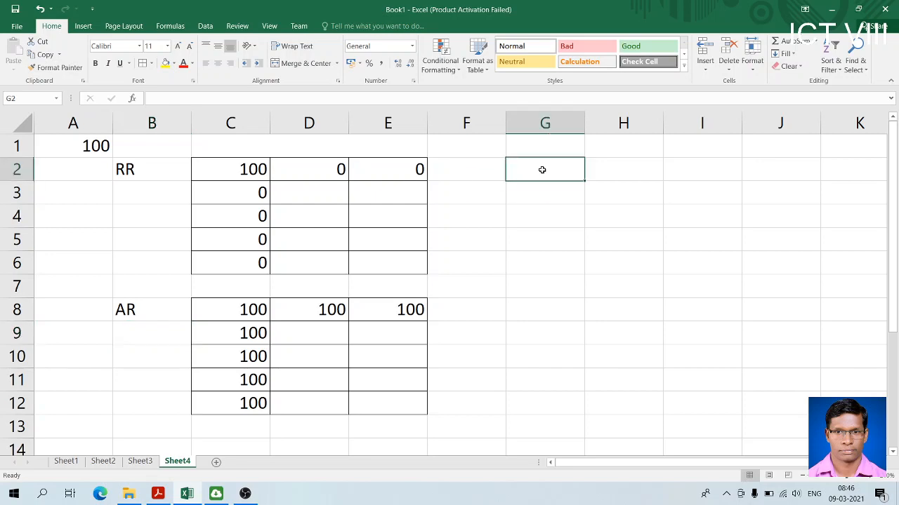
{"action": "type", "text": "="}
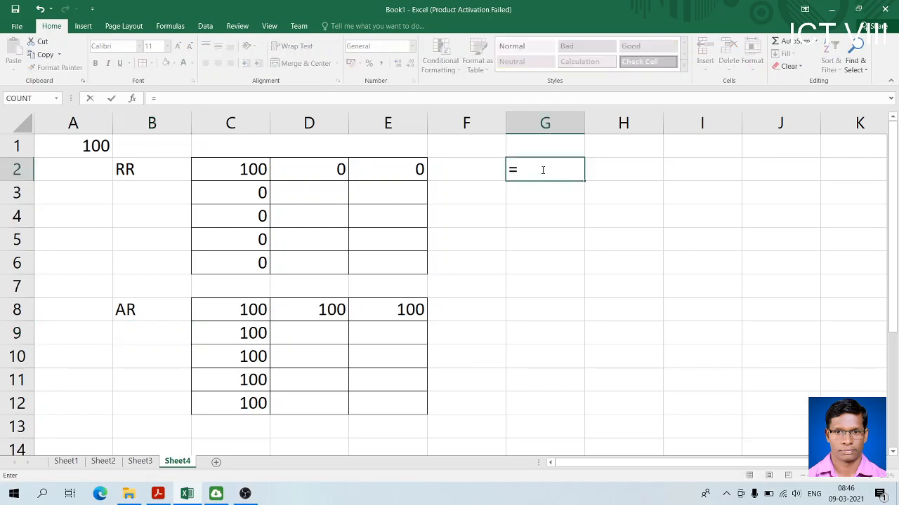
{"action": "left_click", "coordinate": [101, 146]}
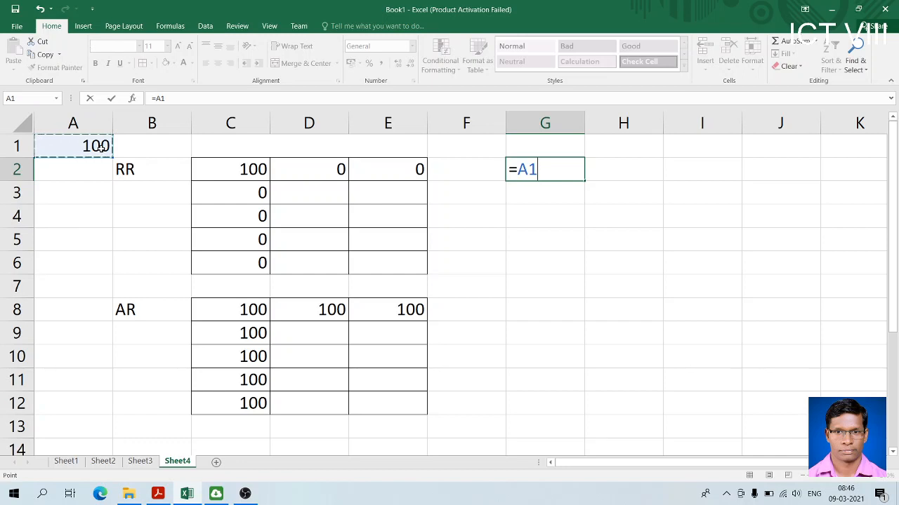
{"action": "left_click", "coordinate": [522, 169]}
{"action": "type", "text": "$"}
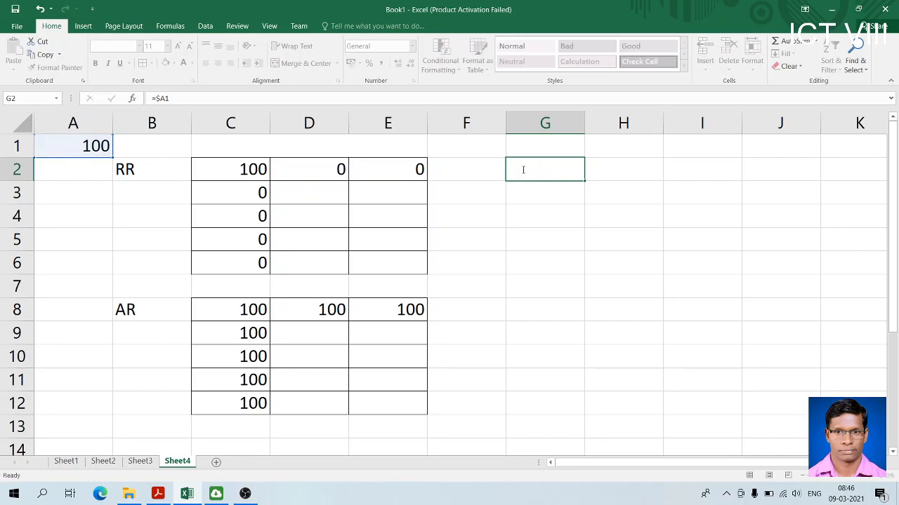
{"action": "key", "text": "Return"}
Fill the =$A1 formula from G2 down to G6 and across to I2
{"action": "left_click", "coordinate": [544, 169]}
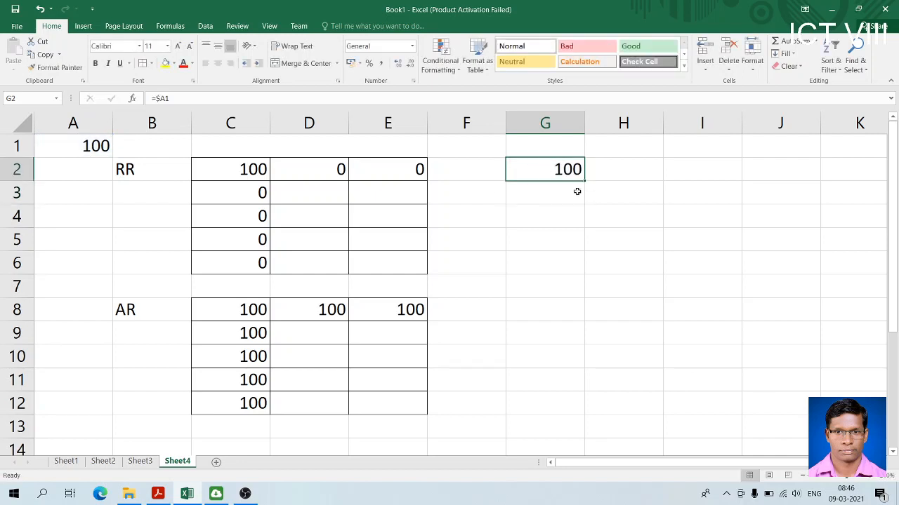
{"action": "left_click_drag", "start_coordinate": [584, 182], "coordinate": [585, 276]}
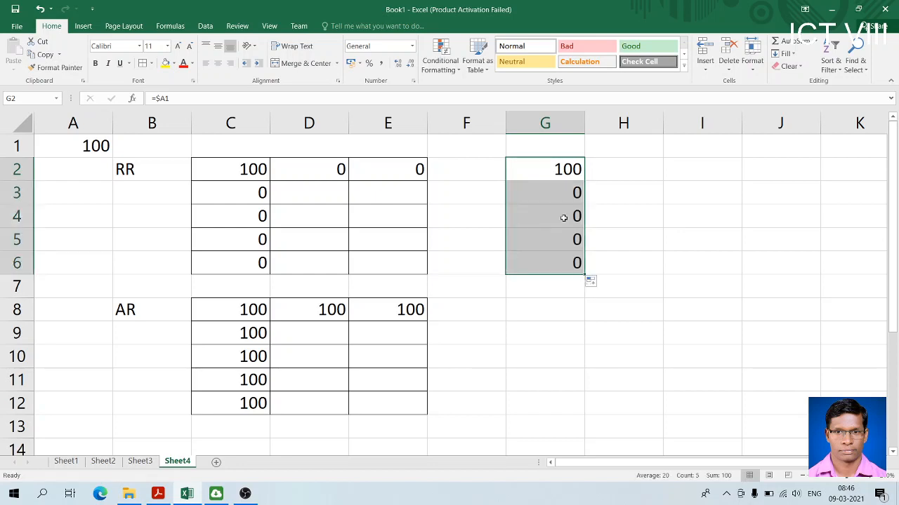
{"action": "left_click", "coordinate": [576, 173]}
{"action": "left_click_drag", "start_coordinate": [584, 180], "coordinate": [723, 175]}
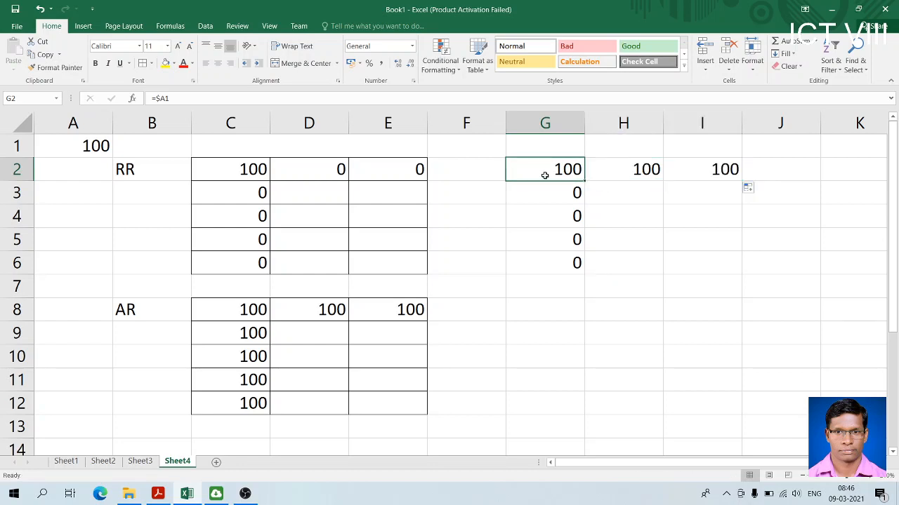
Check the formulas copied across row 2 and apply borders to every cell of the range G2:I6
{"action": "left_click", "coordinate": [642, 170]}
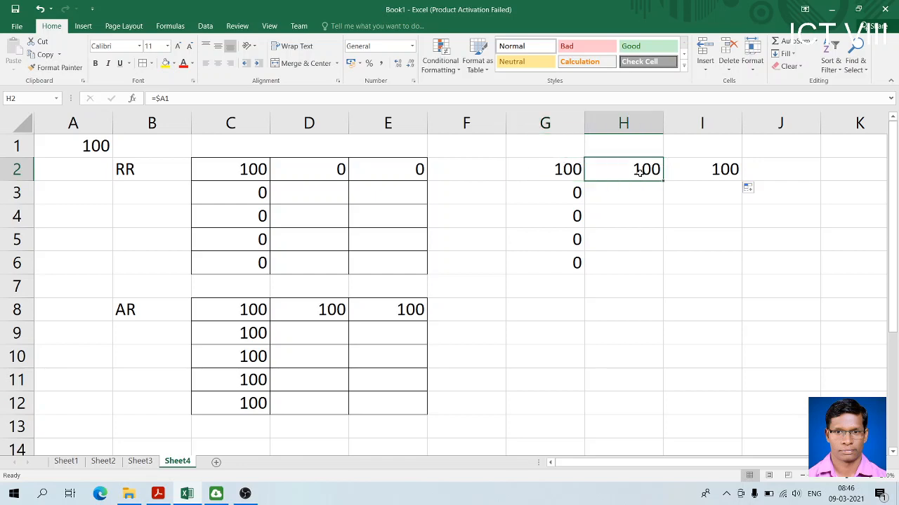
{"action": "left_click", "coordinate": [676, 174]}
{"action": "left_click", "coordinate": [574, 169]}
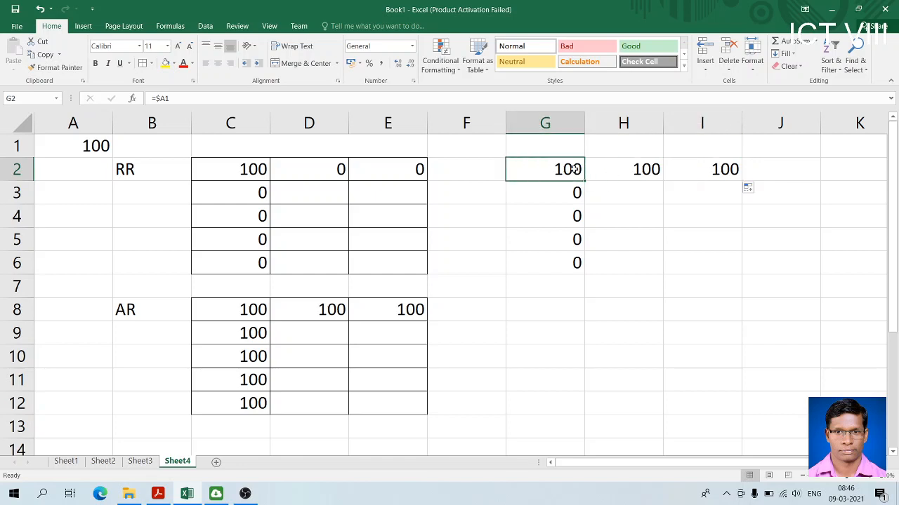
{"action": "left_click", "coordinate": [606, 171]}
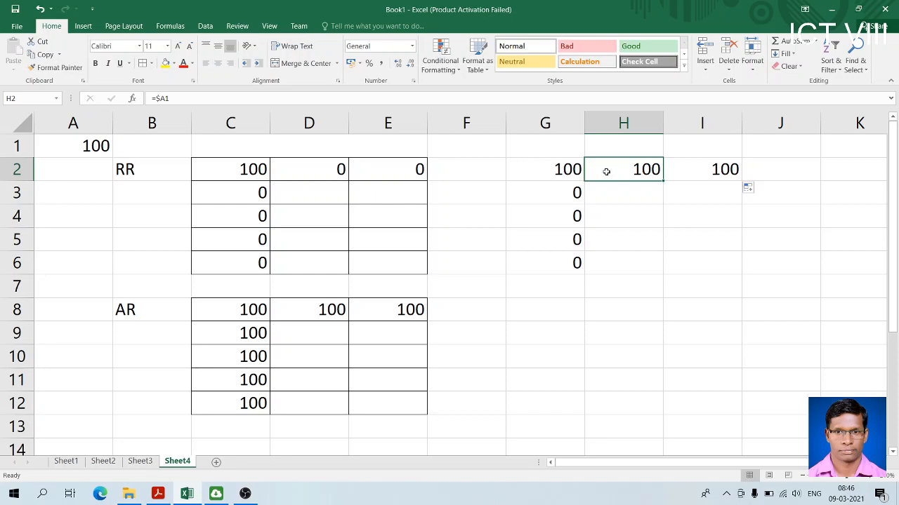
{"action": "left_click_drag", "start_coordinate": [555, 170], "coordinate": [686, 254]}
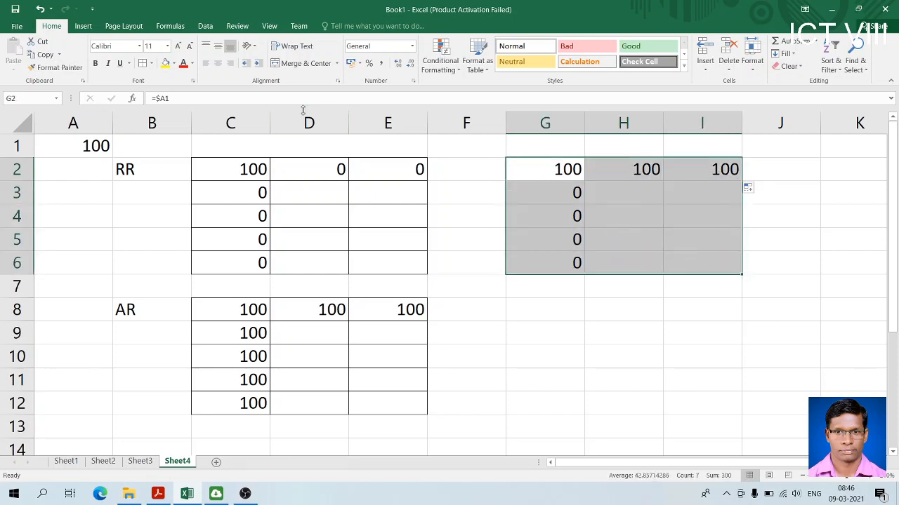
{"action": "left_click", "coordinate": [142, 63]}
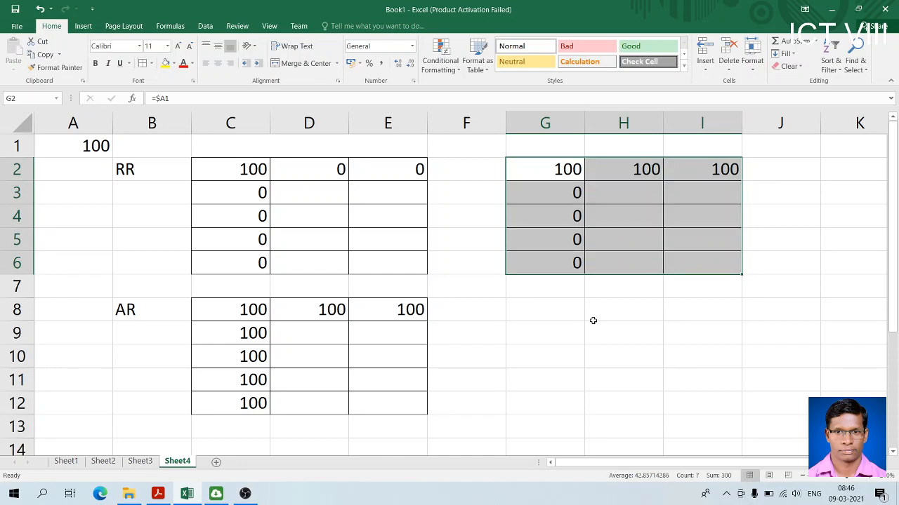
Enter the mixed-reference formula =A$1 in cell G8
{"action": "left_click", "coordinate": [530, 307]}
{"action": "type", "text": "100"}
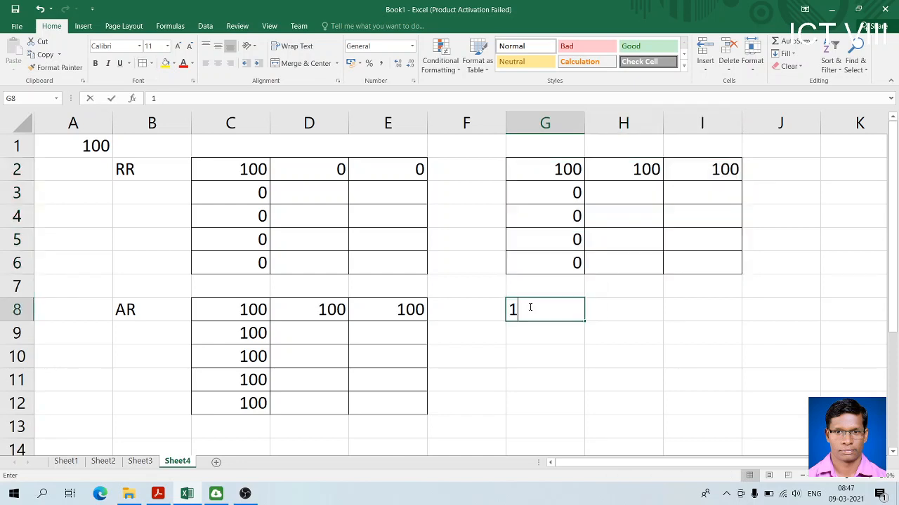
{"action": "key", "text": "BackSpace"}
{"action": "key", "text": "BackSpace"}
{"action": "key", "text": "BackSpace"}
{"action": "type", "text": "="}
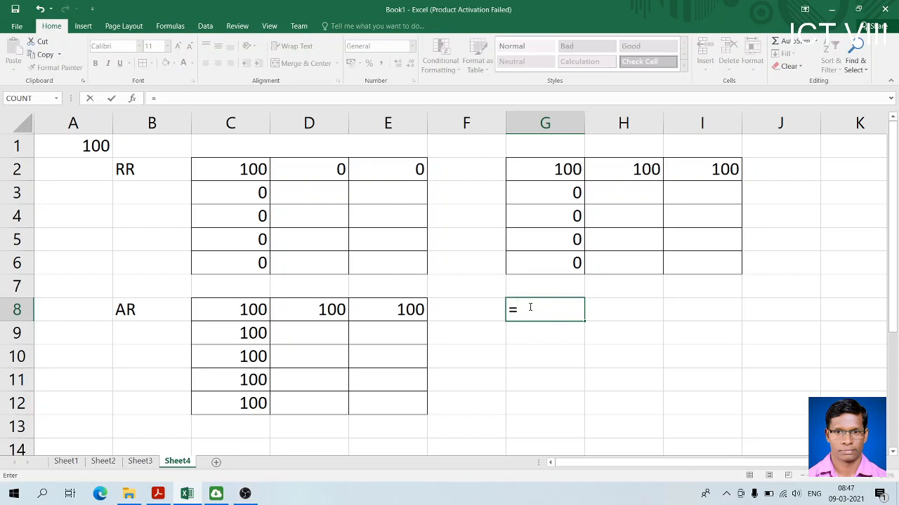
{"action": "type", "text": "A"}
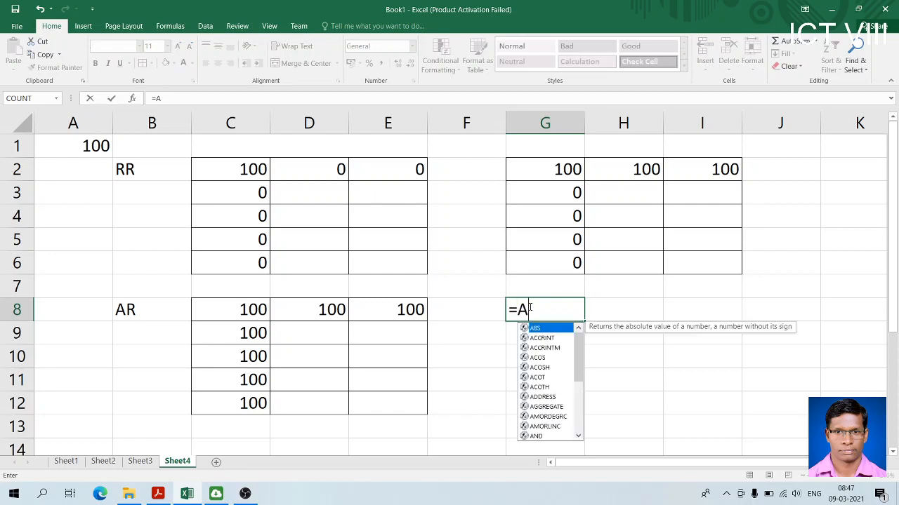
{"action": "type", "text": "$"}
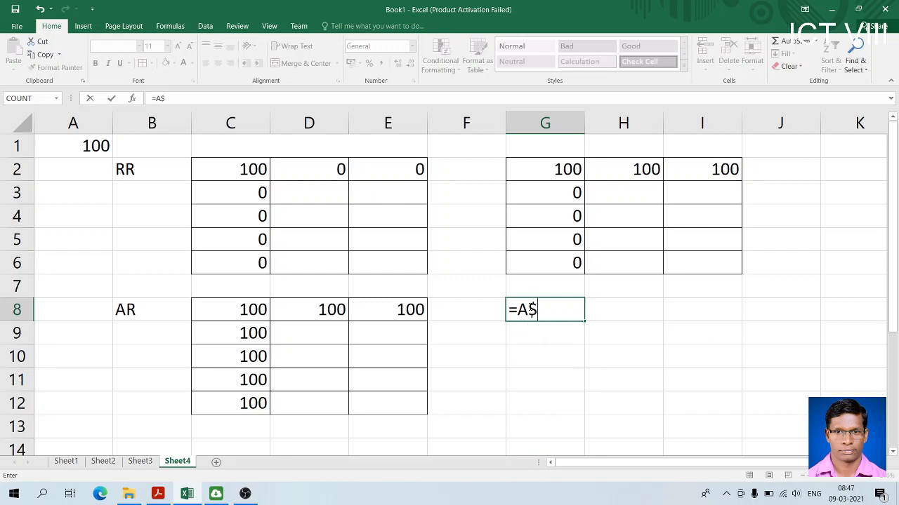
{"action": "type", "text": "1"}
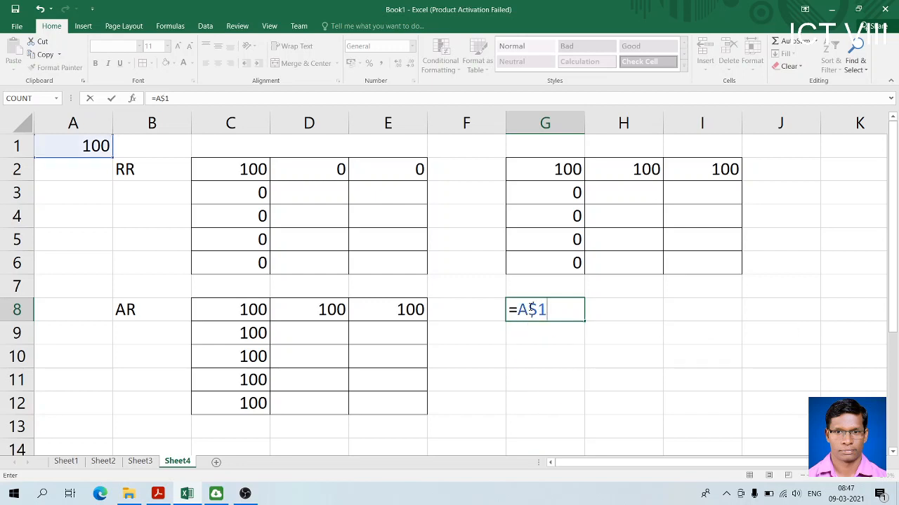
{"action": "key", "text": "Return"}
Fill the =A$1 formula from G8 across to I8 and down to G12
{"action": "left_click", "coordinate": [538, 314]}
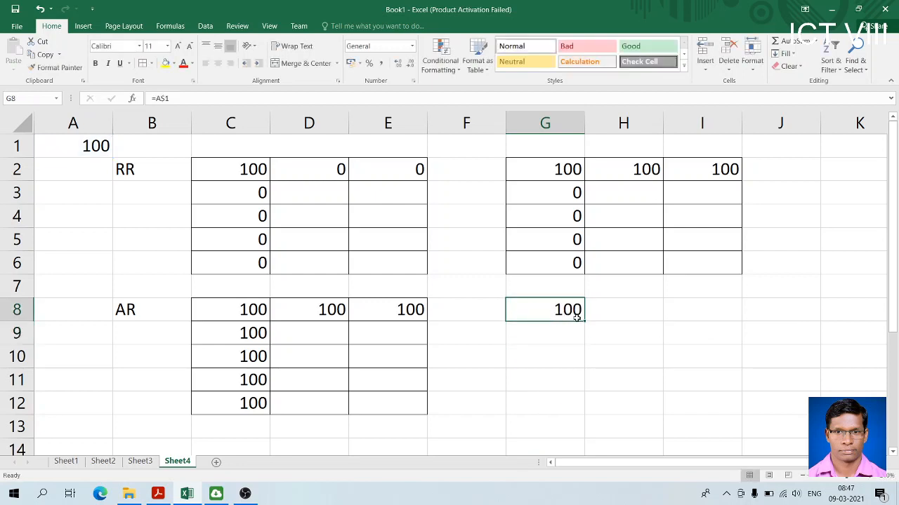
{"action": "left_click_drag", "start_coordinate": [583, 321], "coordinate": [723, 316]}
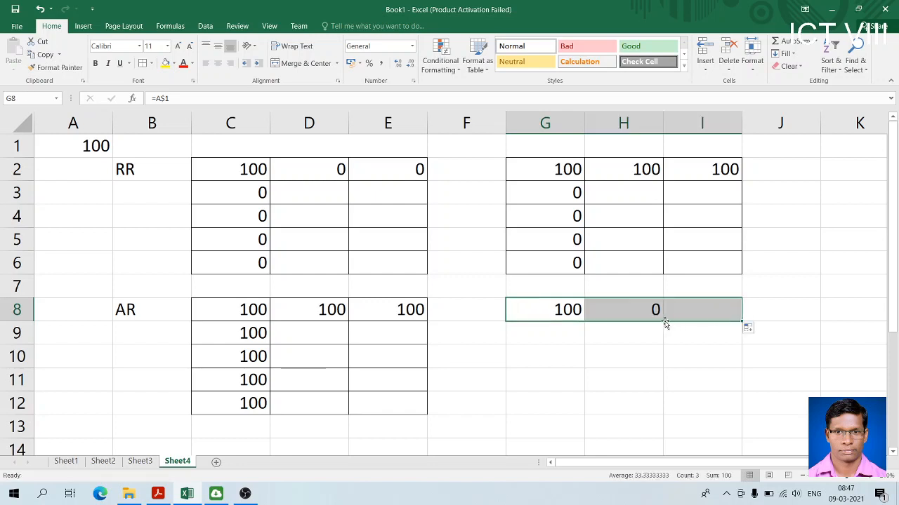
{"action": "left_click", "coordinate": [539, 317]}
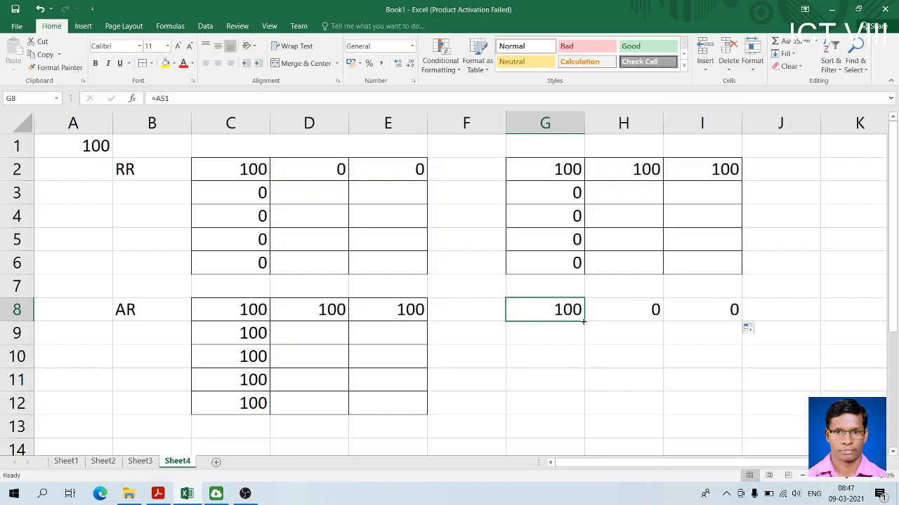
{"action": "left_click_drag", "start_coordinate": [583, 321], "coordinate": [581, 406]}
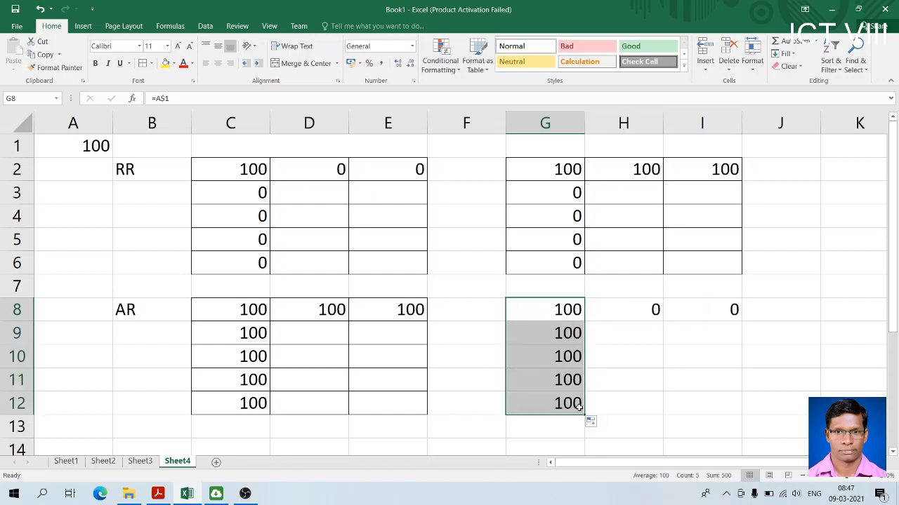
Apply borders to every cell of the range G8:I12 and enter the mixed-reference label MR in cell F2
{"action": "left_click_drag", "start_coordinate": [544, 313], "coordinate": [691, 400]}
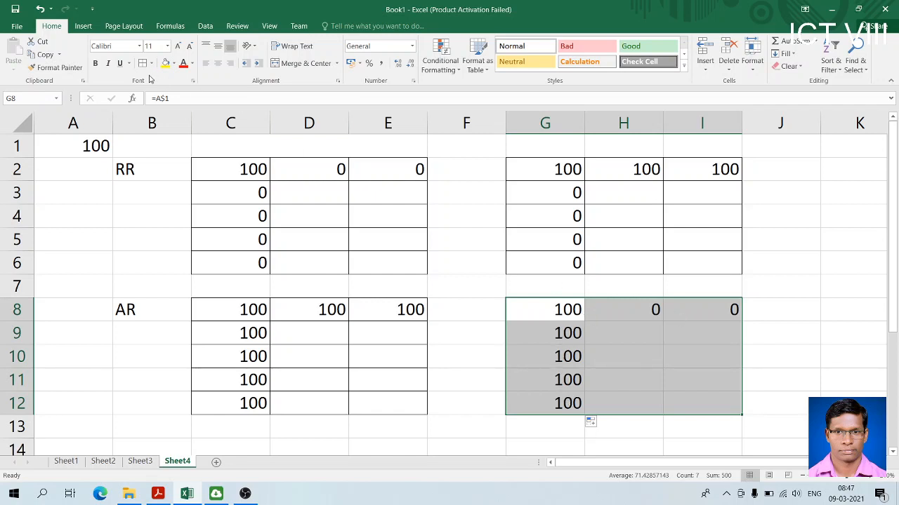
{"action": "left_click", "coordinate": [143, 63]}
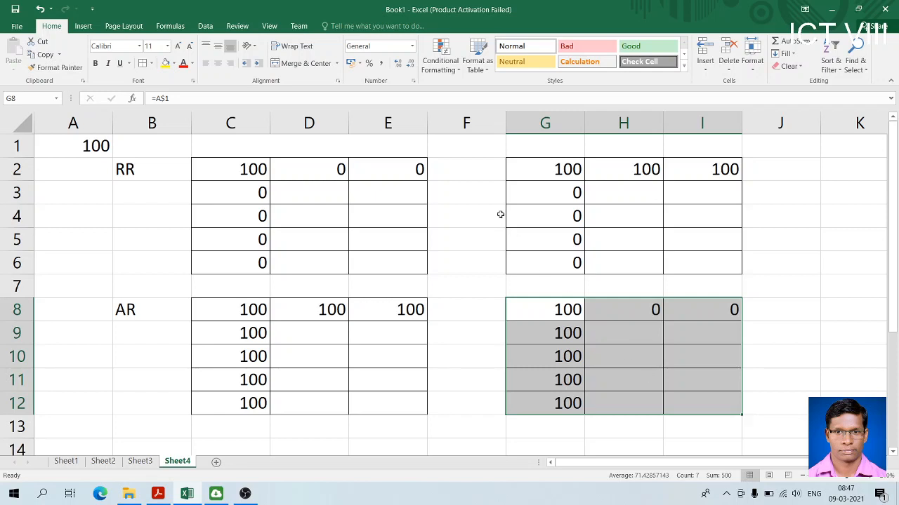
{"action": "left_click", "coordinate": [461, 171]}
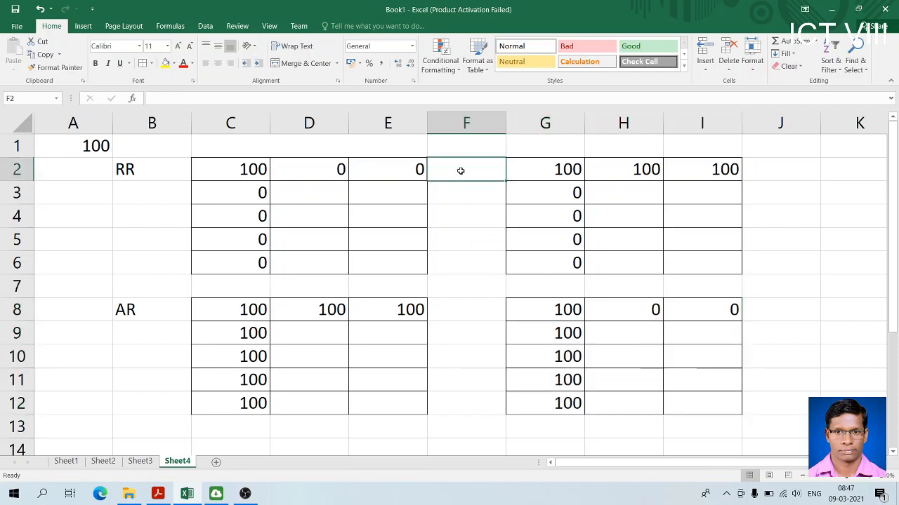
{"action": "type", "text": "MR"}
{"action": "key", "text": "Return"}
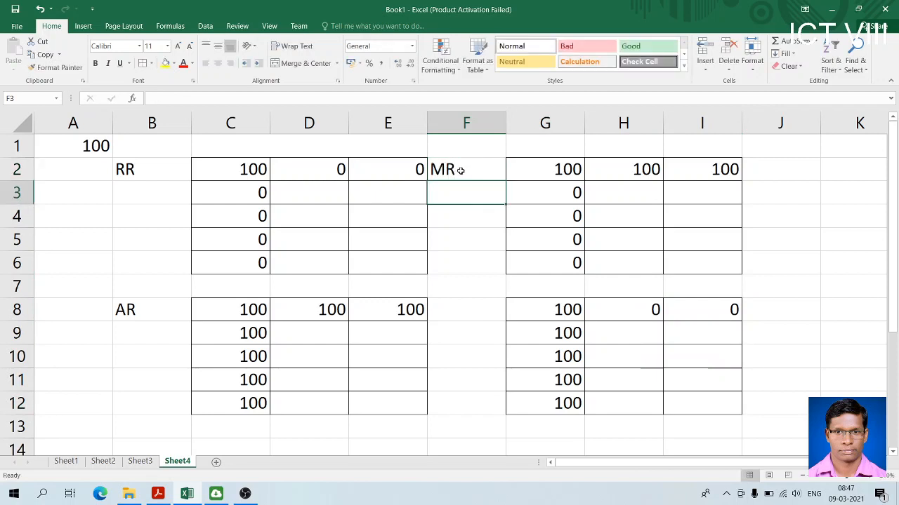
Enter the mixed-reference label MR in cell F8 beside the =A$1 table
{"action": "left_click", "coordinate": [479, 315]}
{"action": "type", "text": "MR"}
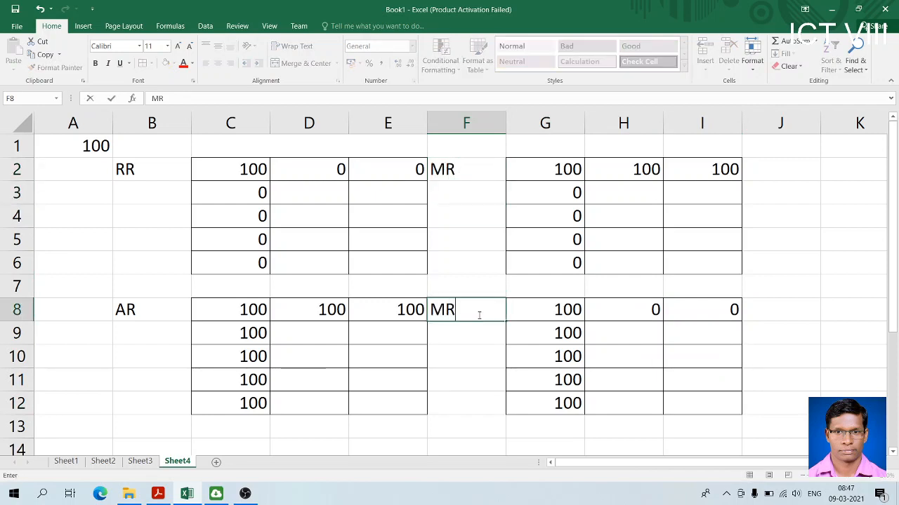
{"action": "key", "text": "Return"}
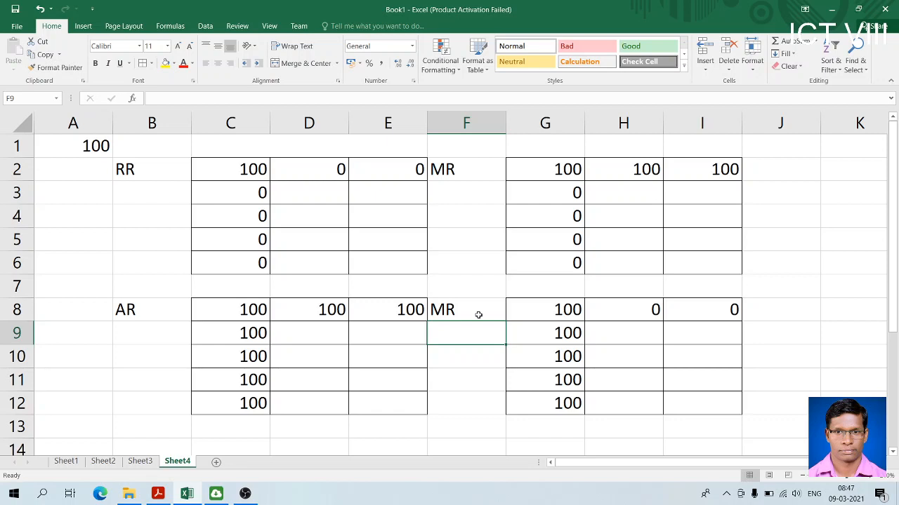
Check the mixed-reference formulas in cells G2 and G11, and open the save options for the workbook
{"action": "left_click", "coordinate": [570, 168]}
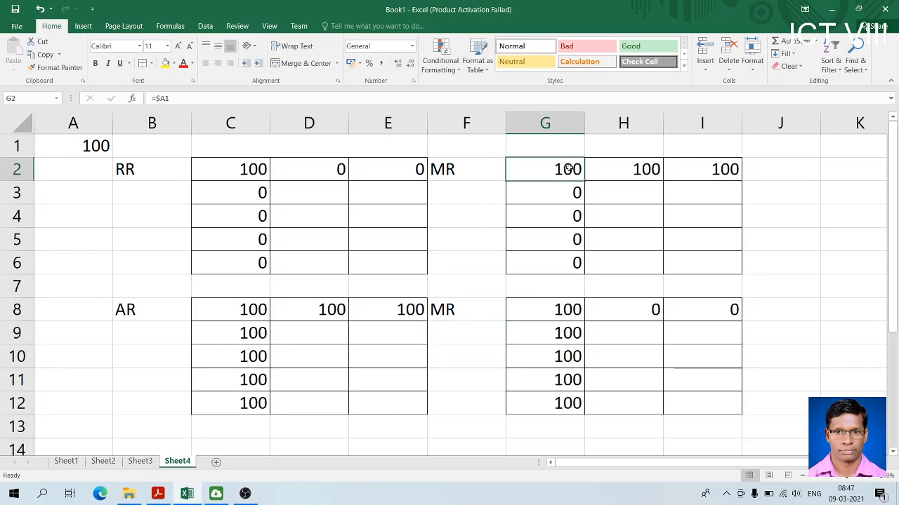
{"action": "double_click", "coordinate": [570, 168]}
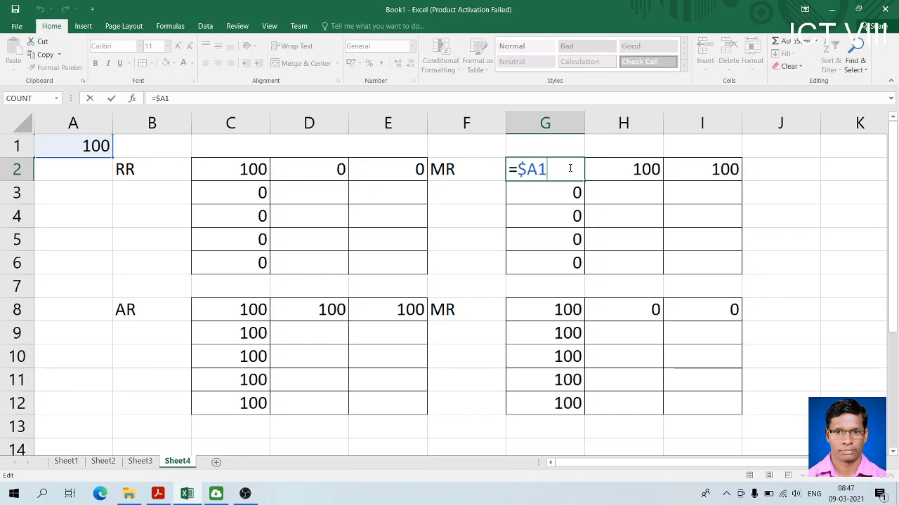
{"action": "left_click", "coordinate": [578, 384]}
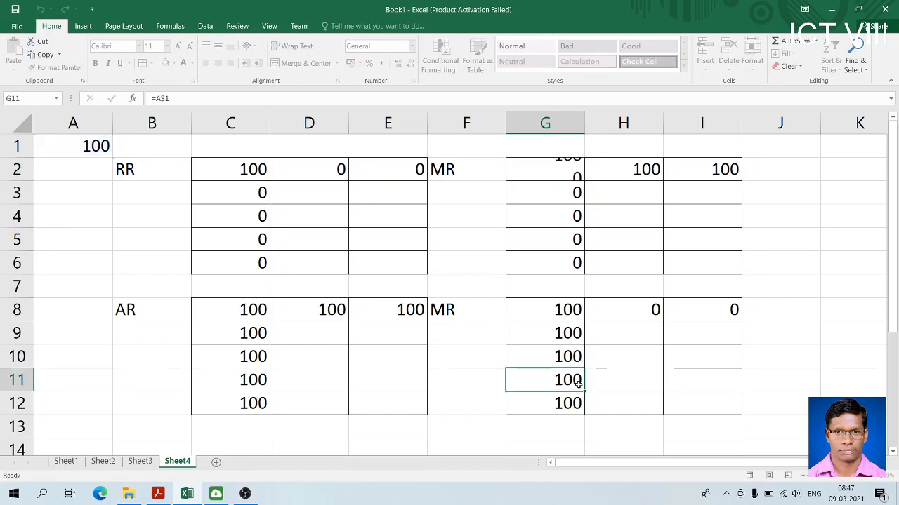
{"action": "left_click", "coordinate": [15, 10]}
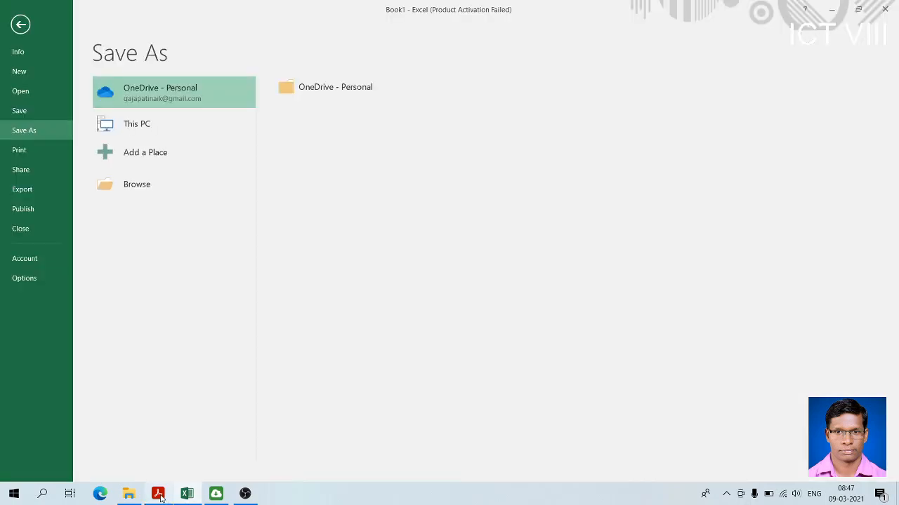
Switch to the Class-VIII computer book PDF in Acrobat Reader and review the Cell Reference Types table, including the mixed formula =$A1
{"action": "left_click", "coordinate": [159, 494]}
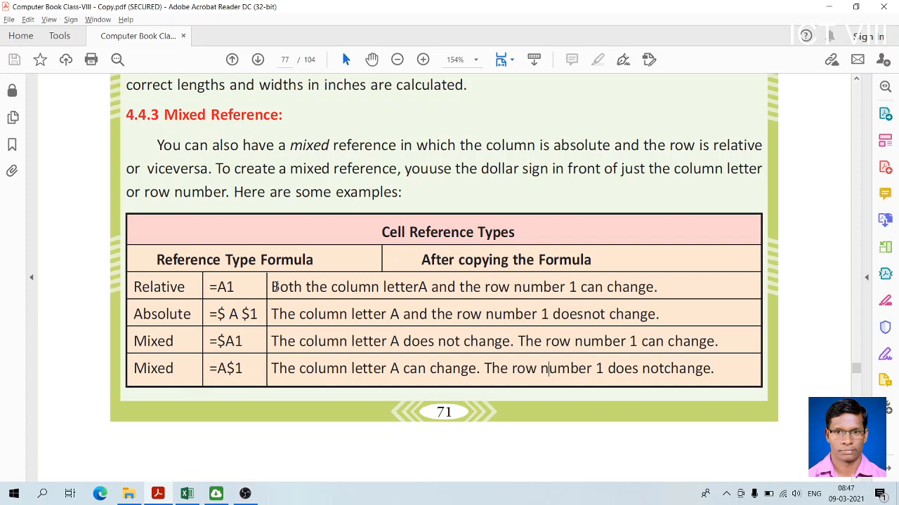
{"action": "left_click_drag", "start_coordinate": [275, 287], "coordinate": [420, 377]}
{"action": "left_click", "coordinate": [231, 353]}
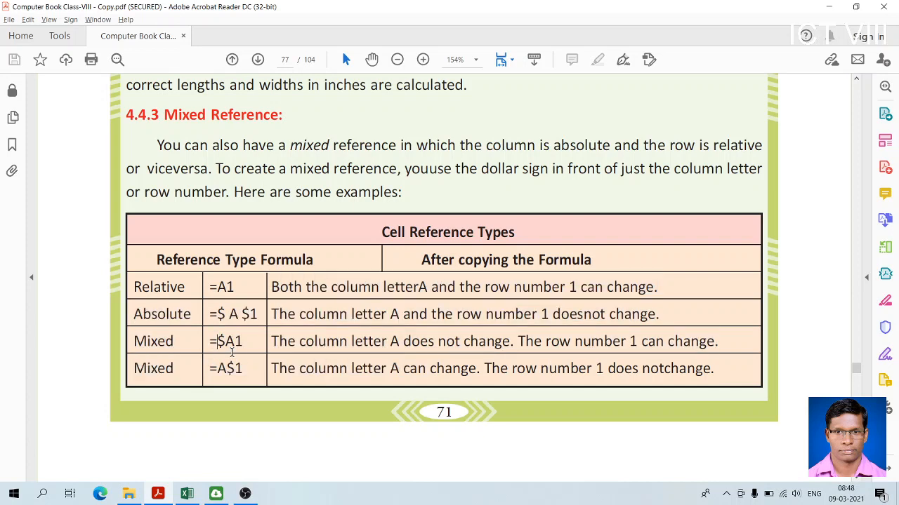